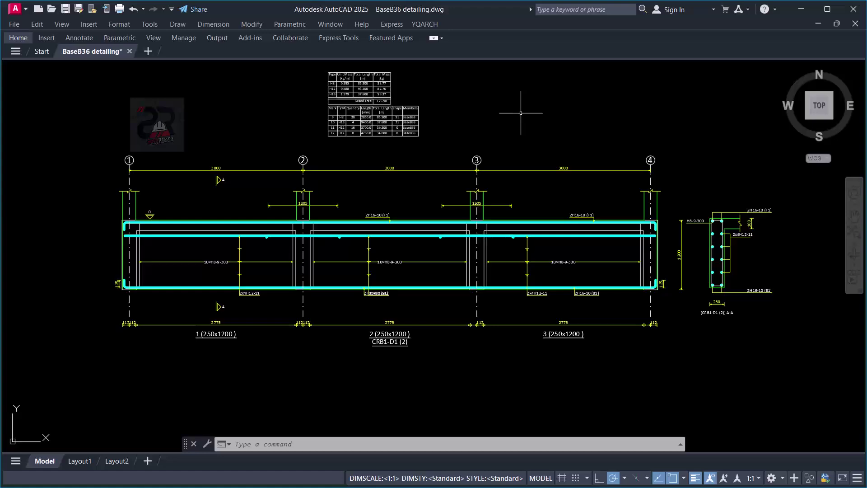
- Zoom in and out around the CRB1-D1 beam and section A-A to find the 2H16-10 (T1) label
scroll(521, 113, "down", 2)
scroll(496, 181, "up", 4)
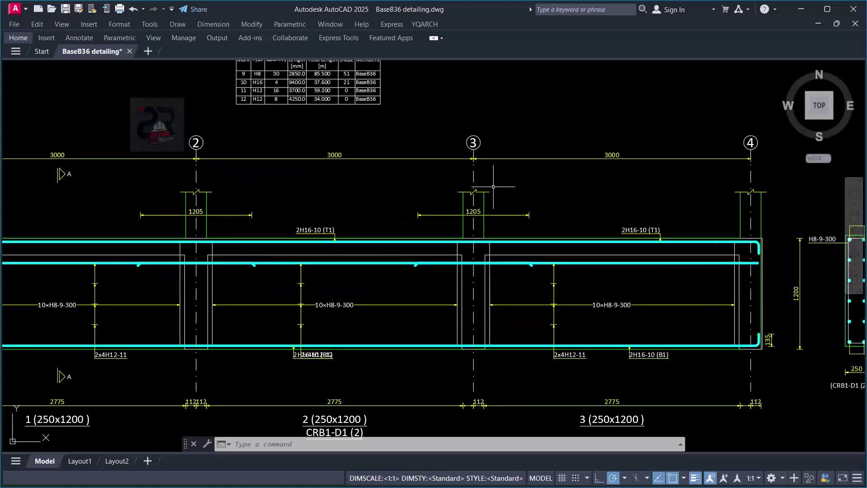
scroll(531, 182, "down", 4)
scroll(542, 196, "up", 2)
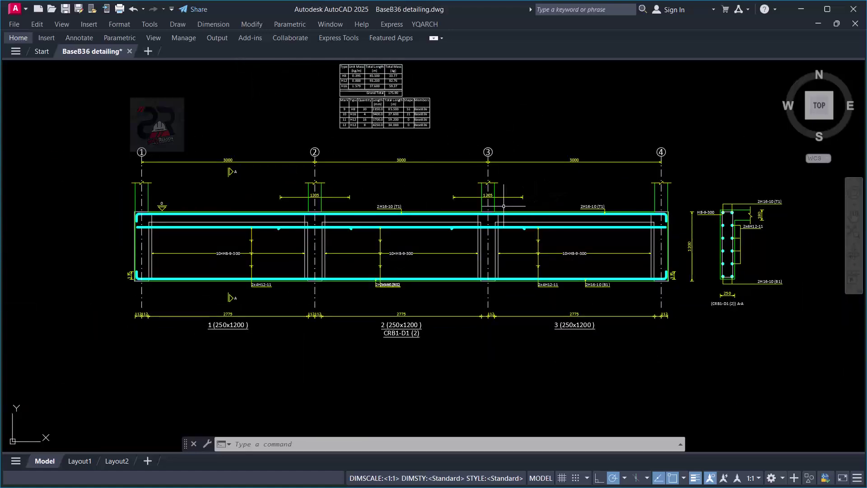
scroll(503, 203, "up", 2)
scroll(447, 210, "down", 4)
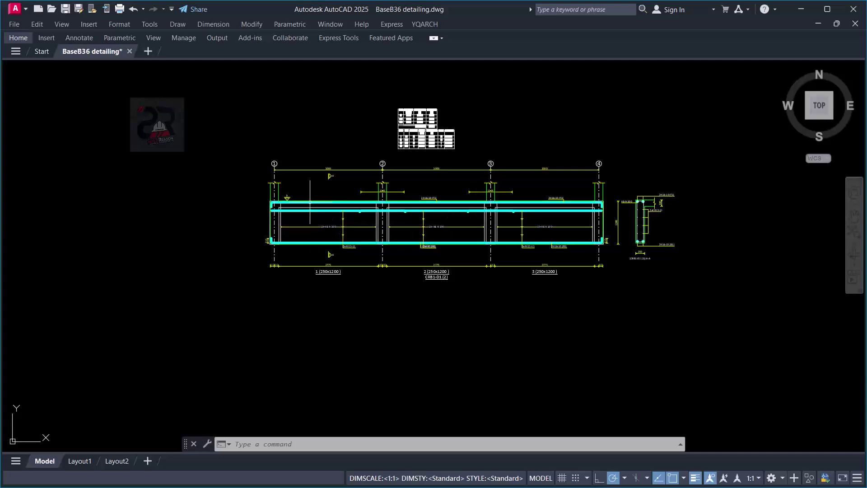
scroll(316, 199, "up", 2)
scroll(720, 232, "up", 4)
scroll(495, 216, "down", 4)
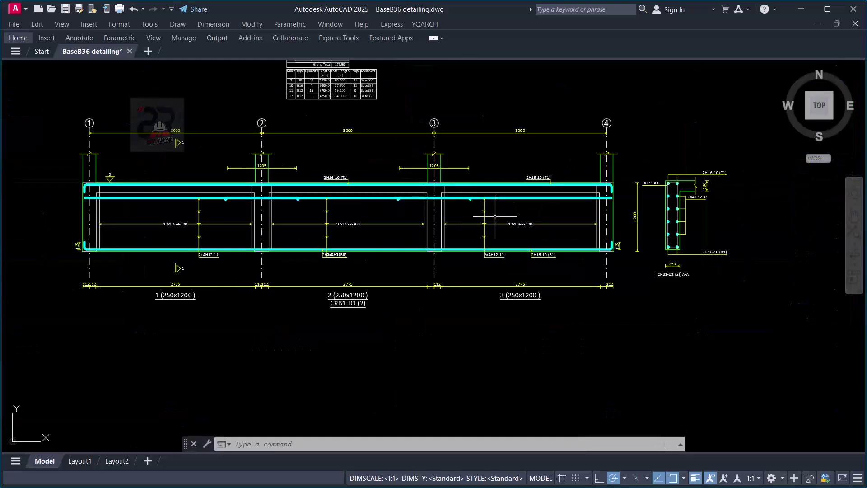
scroll(659, 186, "up", 2)
scroll(668, 203, "down", 2)
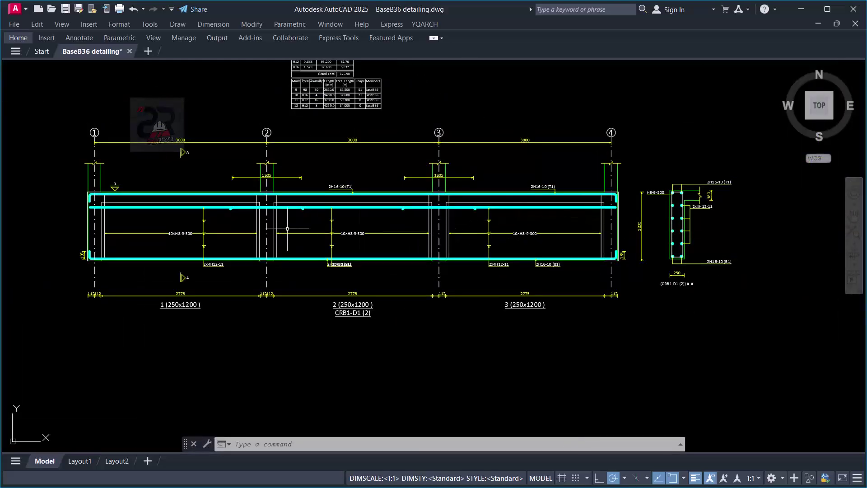
scroll(92, 211, "up", 2)
scroll(93, 211, "up", 2)
scroll(111, 213, "down", 4)
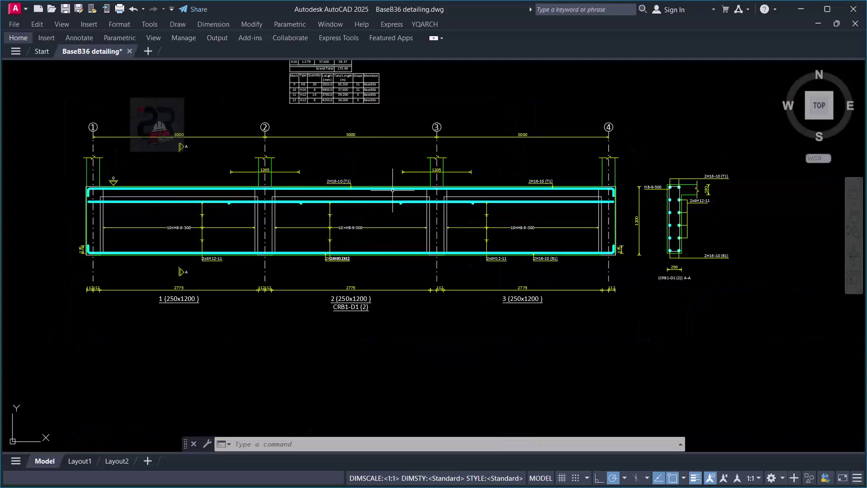
scroll(700, 209, "up", 2)
scroll(700, 209, "up", 2)
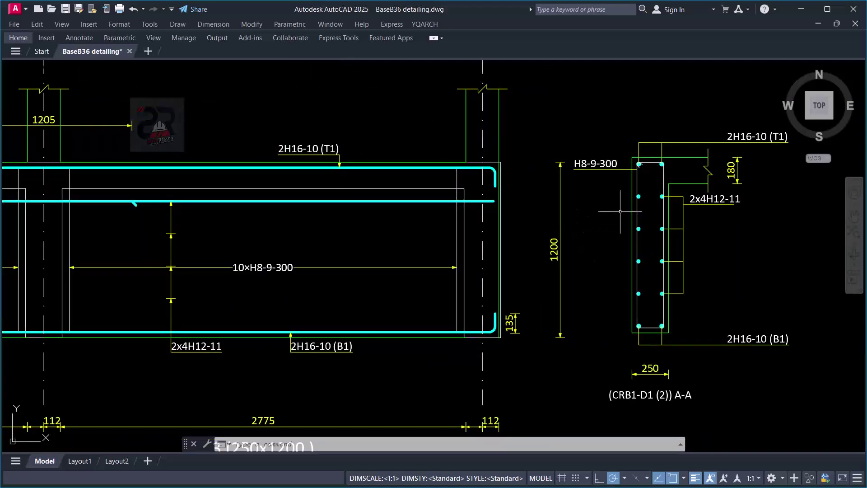
scroll(628, 233, "down", 4)
scroll(628, 232, "up", 6)
scroll(625, 193, "down", 5)
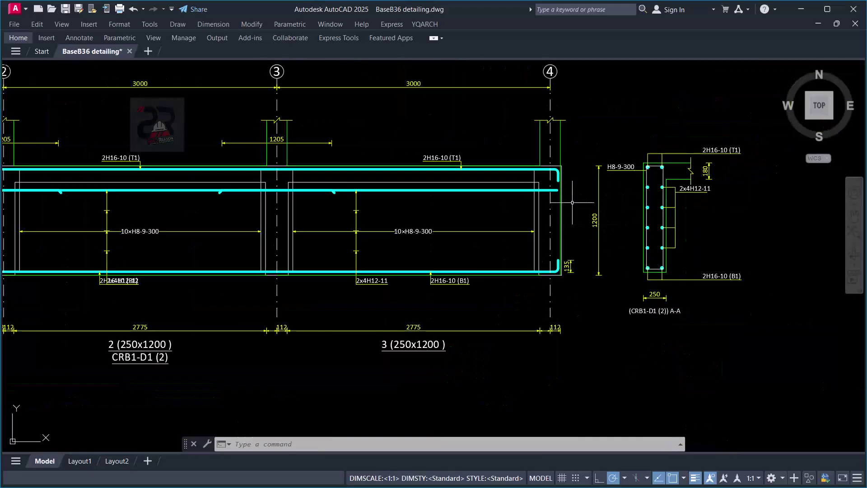
scroll(574, 185, "up", 2)
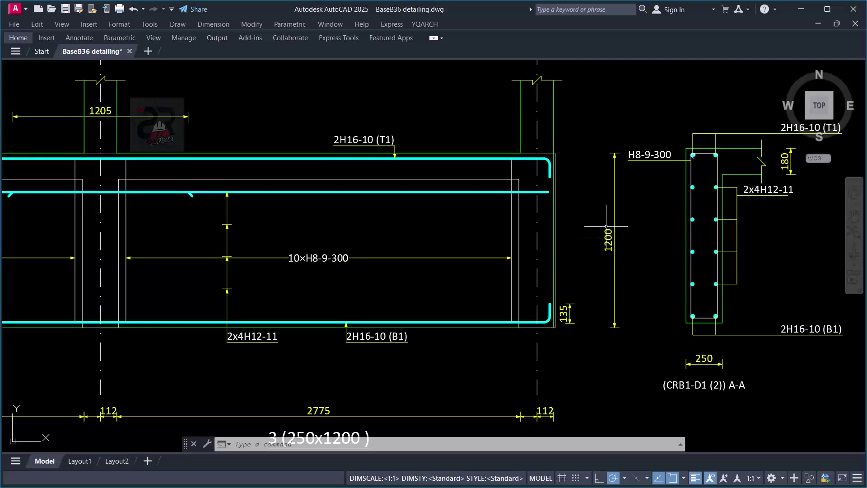
scroll(575, 206, "up", 2)
scroll(560, 217, "down", 6)
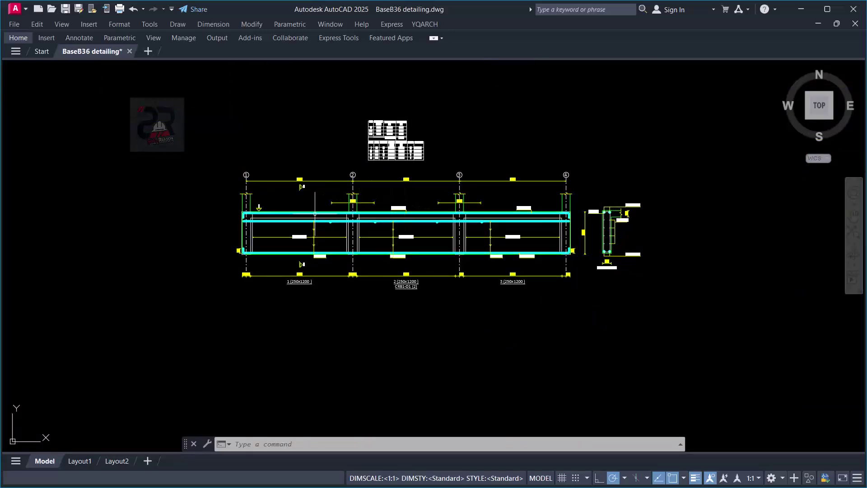
scroll(281, 217, "up", 4)
scroll(221, 216, "down", 4)
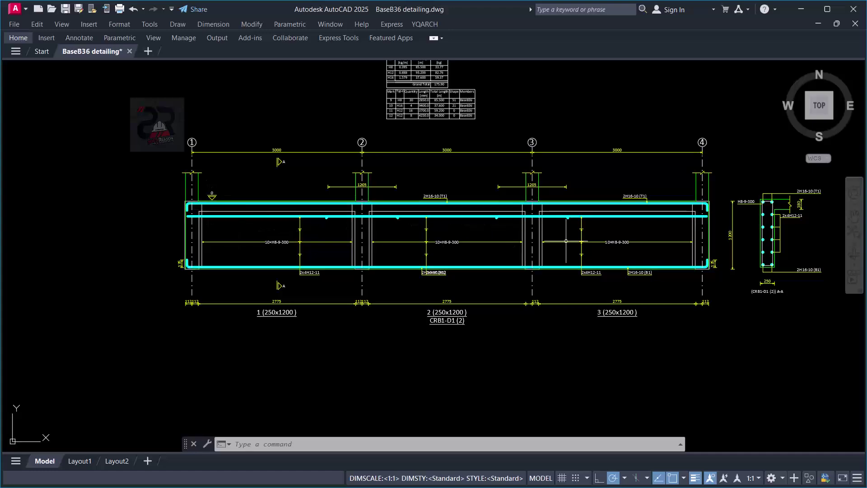
scroll(646, 229, "up", 4)
scroll(646, 229, "down", 4)
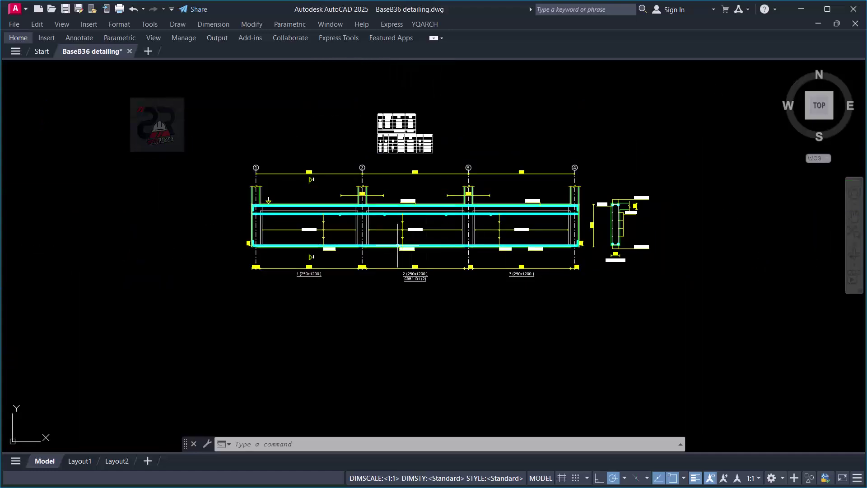
scroll(392, 219, "up", 2)
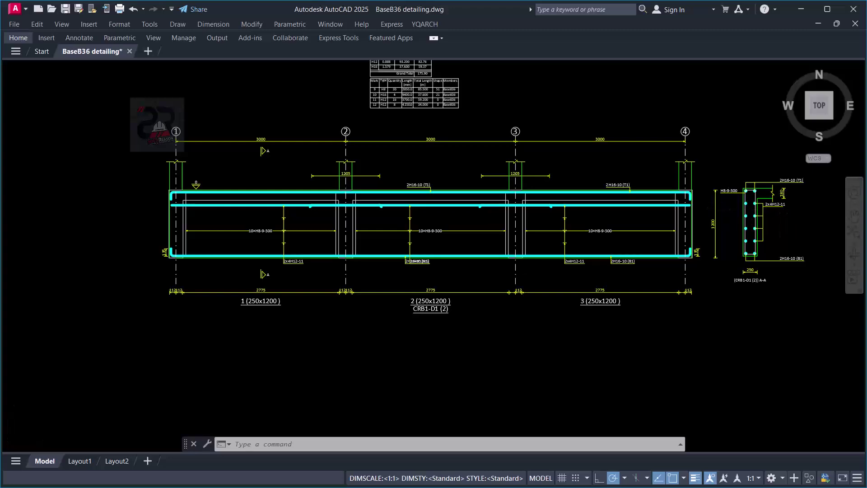
scroll(804, 214, "up", 2)
scroll(594, 244, "up", 2)
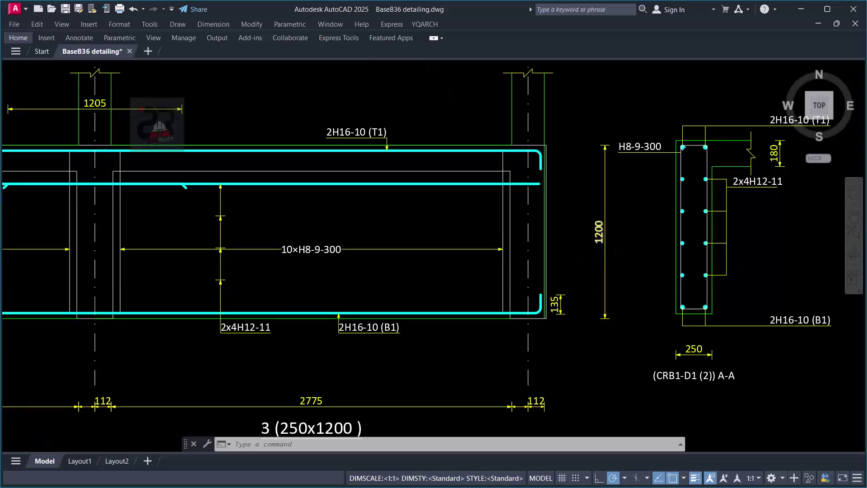
scroll(597, 230, "up", 4)
scroll(597, 229, "down", 2)
scroll(591, 204, "up", 6)
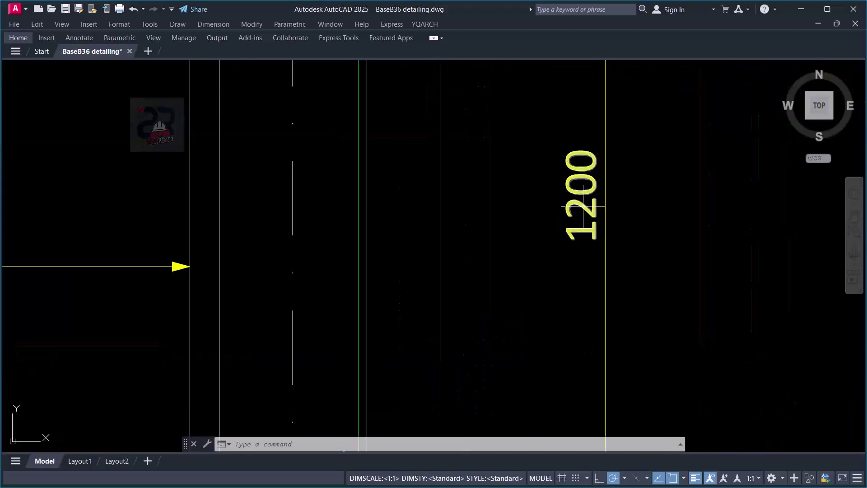
scroll(597, 180, "up", 2)
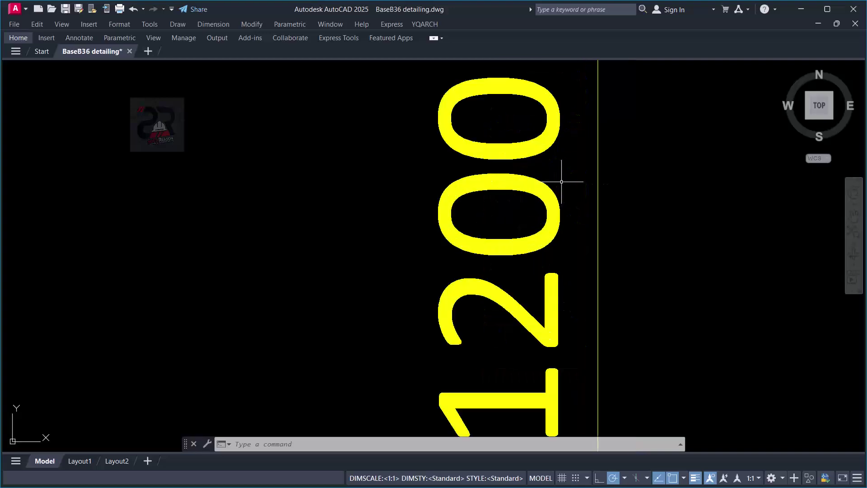
scroll(538, 194, "down", 2)
scroll(518, 217, "up", 2)
scroll(530, 267, "down", 2)
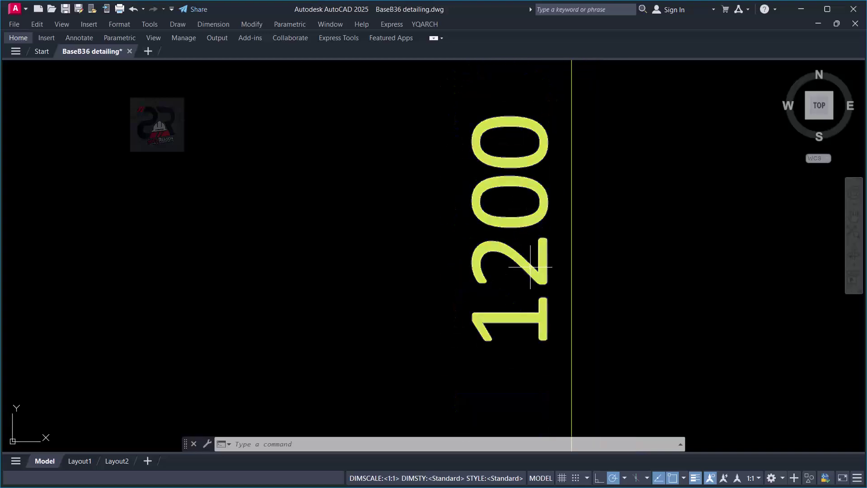
scroll(520, 217, "down", 10)
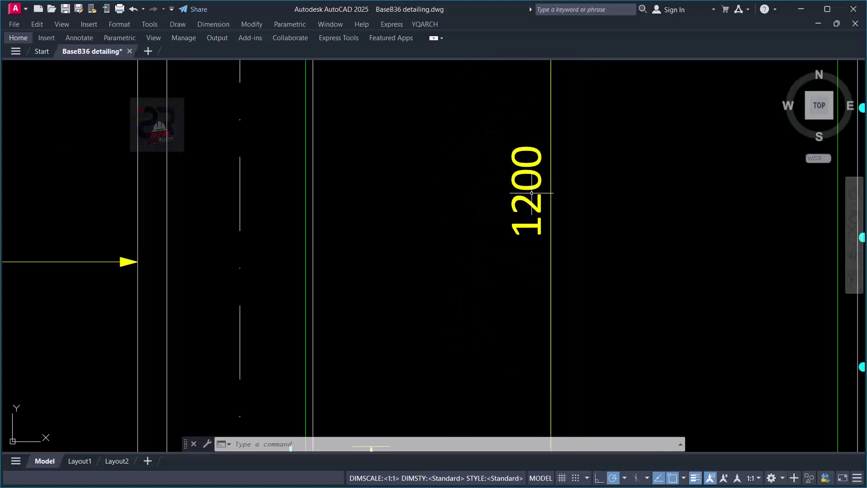
scroll(517, 224, "down", 2)
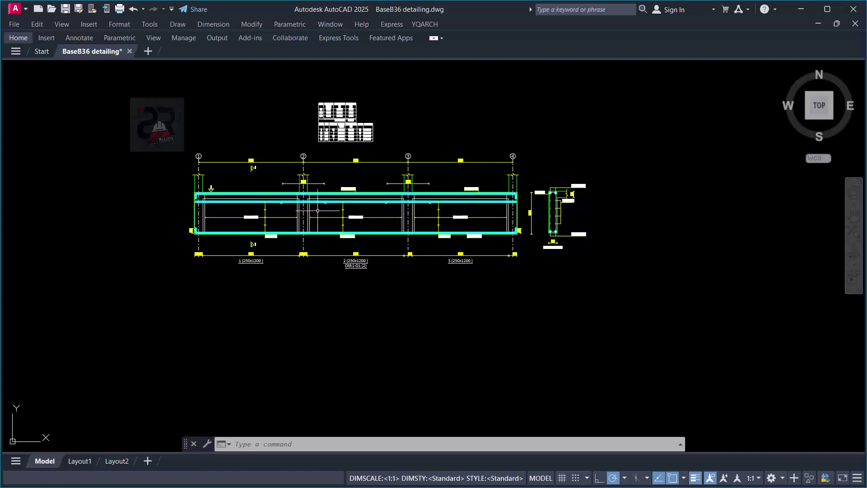
scroll(416, 208, "up", 2)
scroll(665, 208, "up", 2)
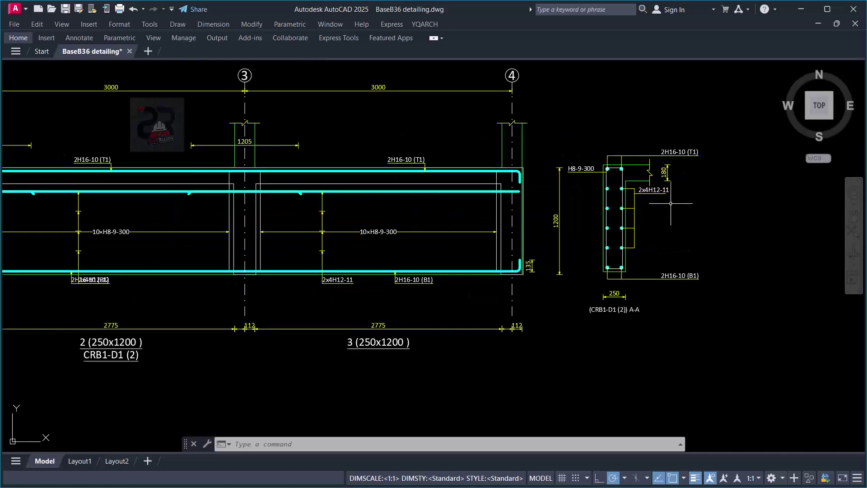
scroll(673, 192, "up", 2)
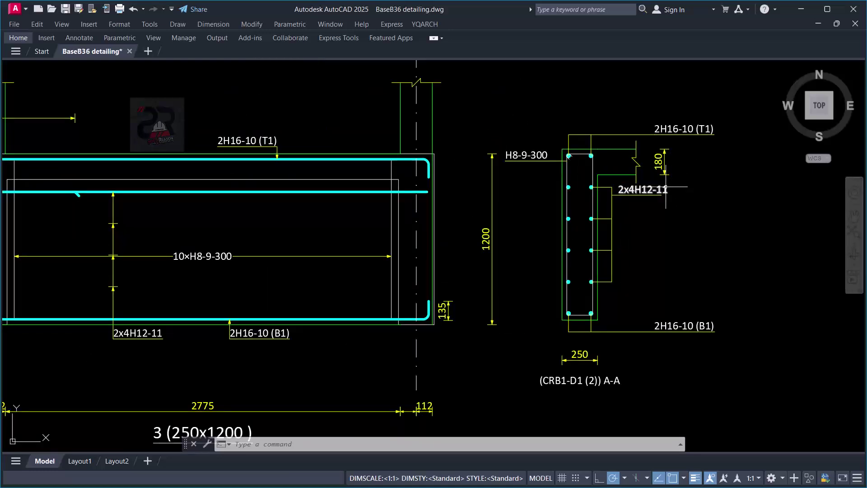
scroll(618, 189, "down", 4)
scroll(646, 181, "up", 2)
- Window-select the 2H16-10 (T1) label at the top of section A-A
left_click(722, 133)
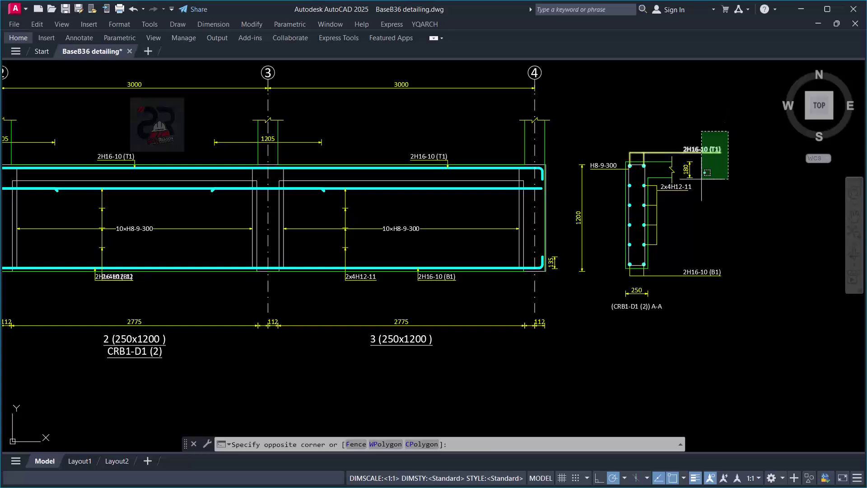
left_click(760, 198)
scroll(714, 181, "down", 3)
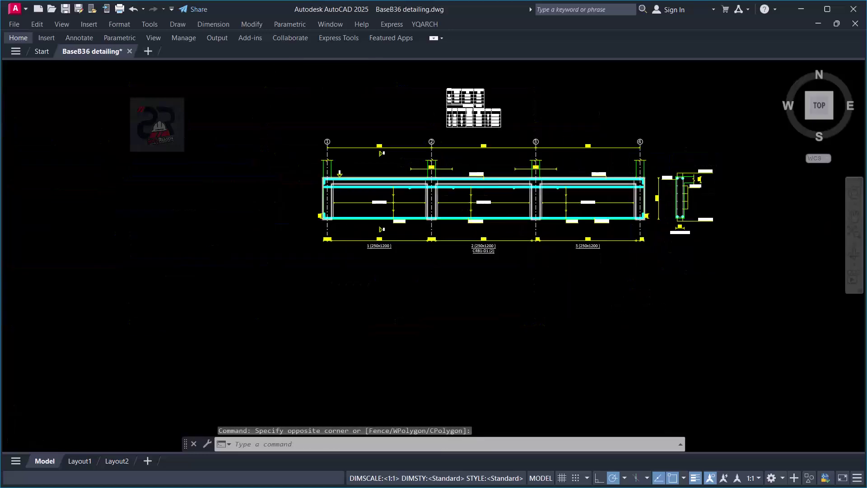
scroll(447, 199, "up", 3)
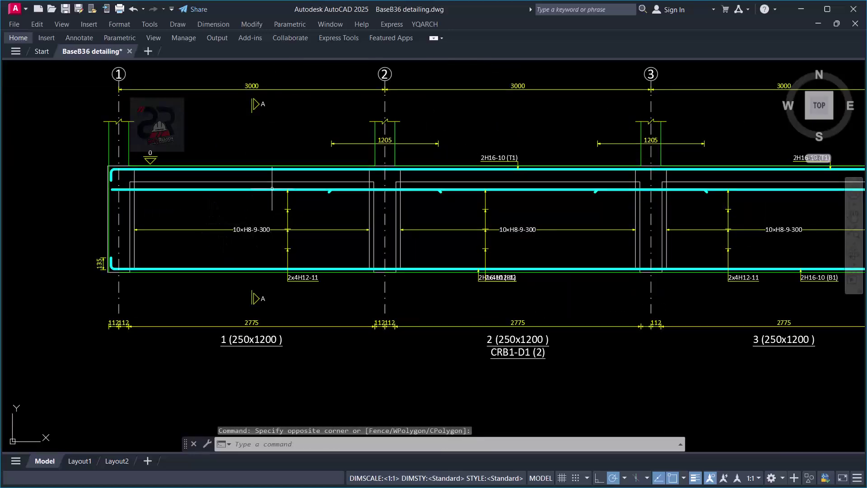
- Zoom in on the beam elevation until the overlapping middle-span rebar labels are legible
scroll(256, 112, "up", 4)
scroll(289, 114, "down", 4)
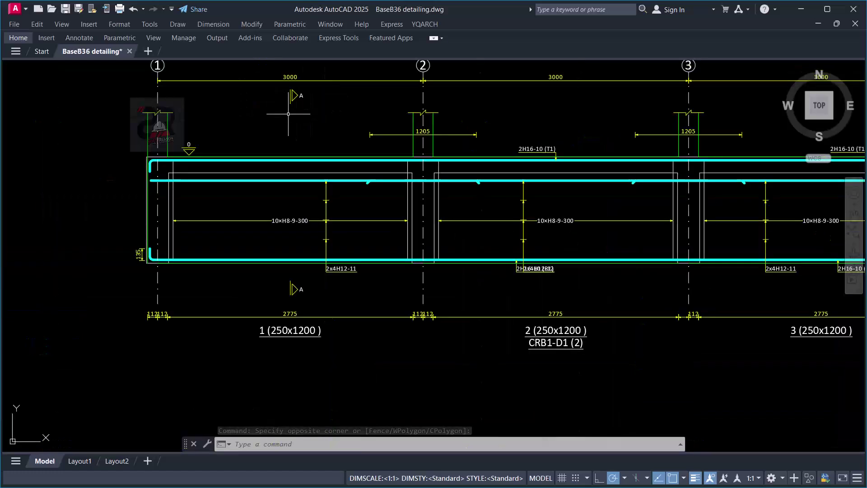
scroll(308, 96, "up", 2)
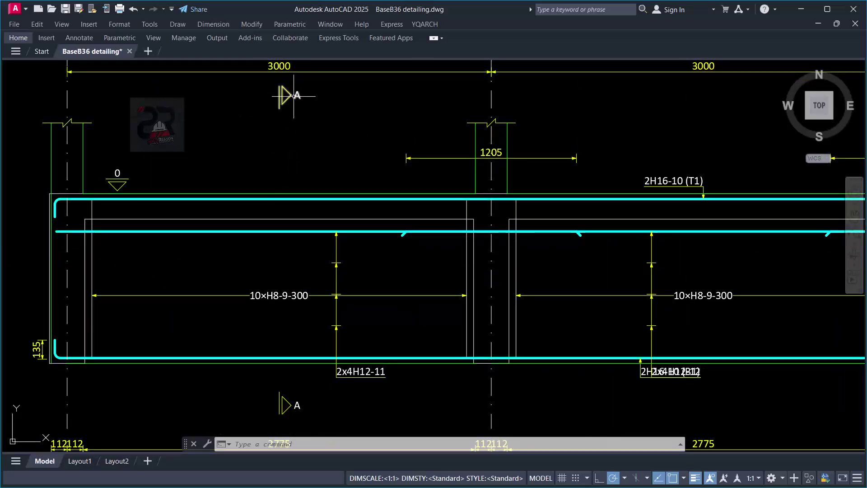
scroll(294, 387, "down", 5)
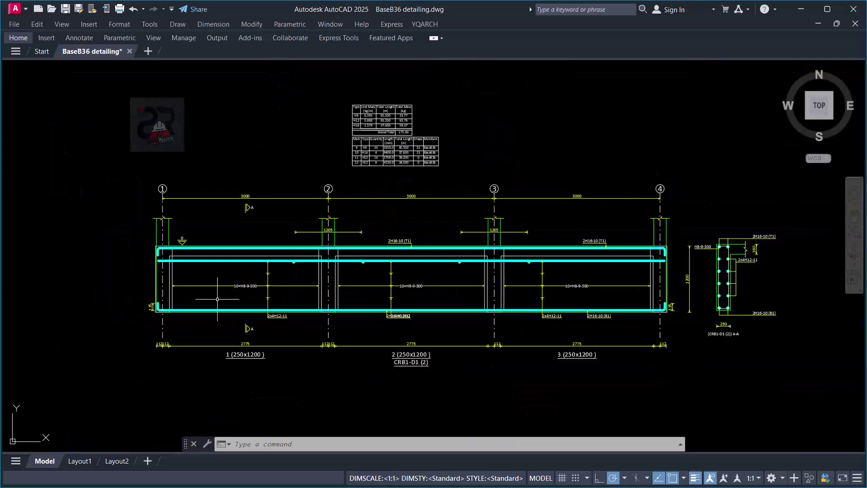
scroll(425, 301, "up", 5)
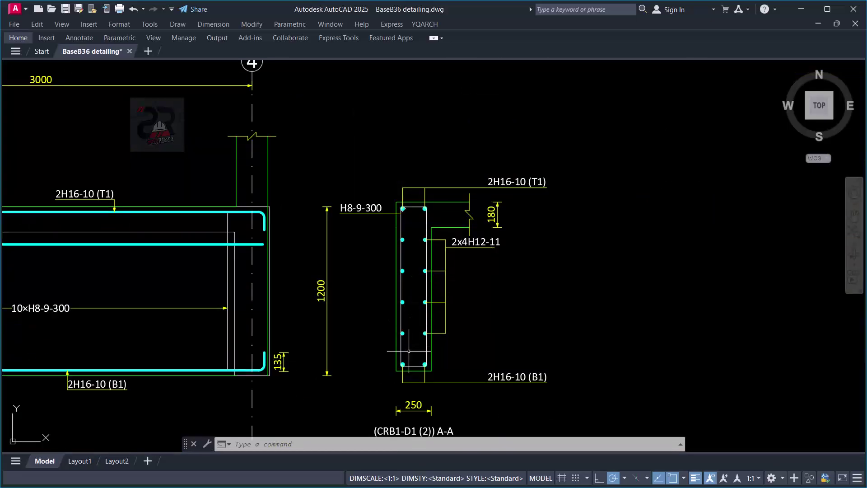
scroll(436, 329, "up", 2)
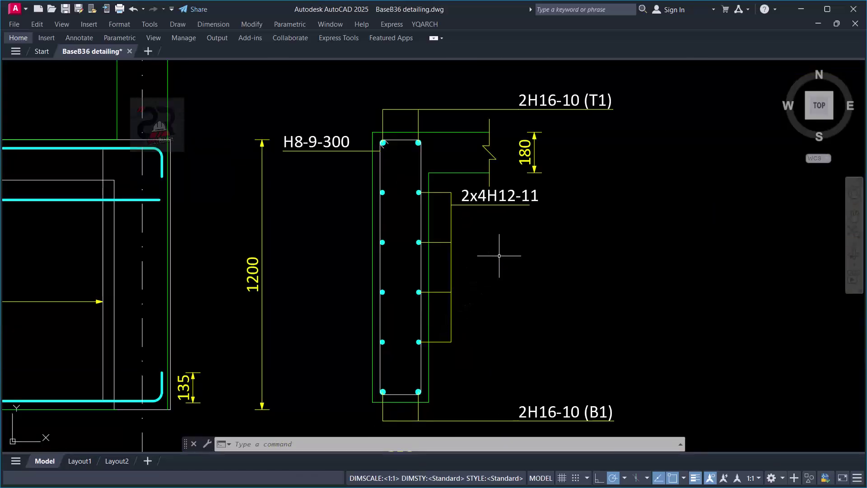
scroll(511, 242, "up", 2)
scroll(638, 235, "down", 2)
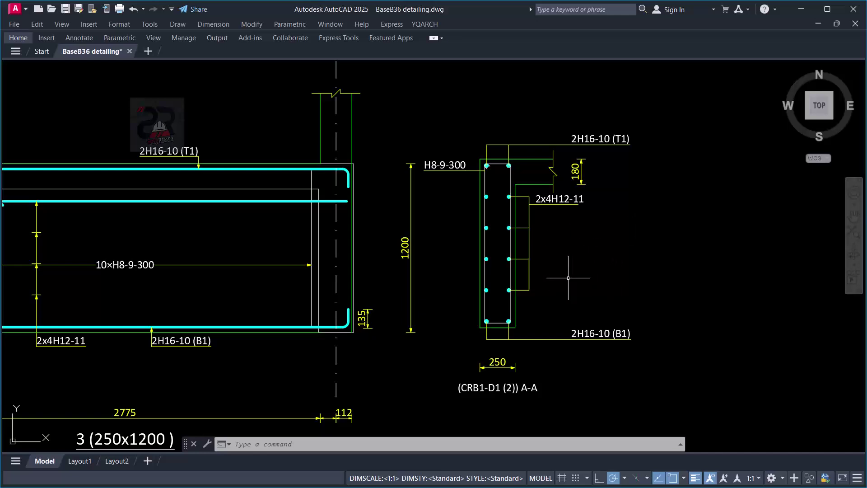
scroll(587, 267, "down", 5)
scroll(655, 253, "down", 3)
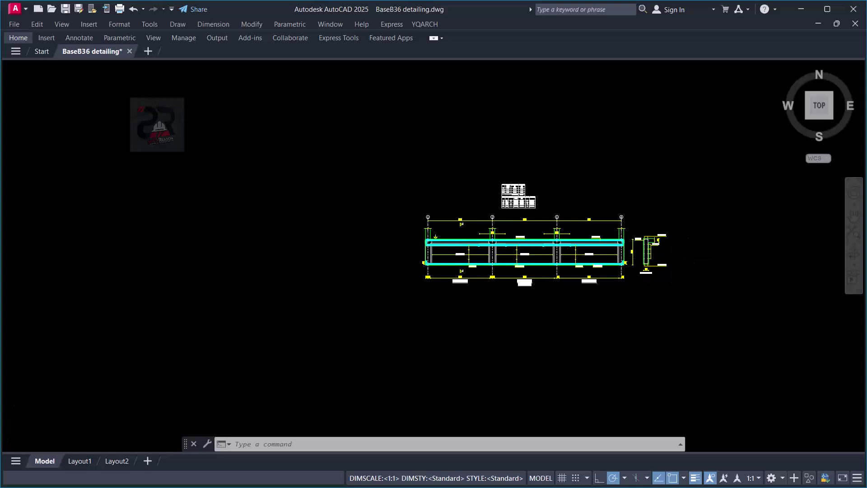
scroll(637, 258, "up", 2)
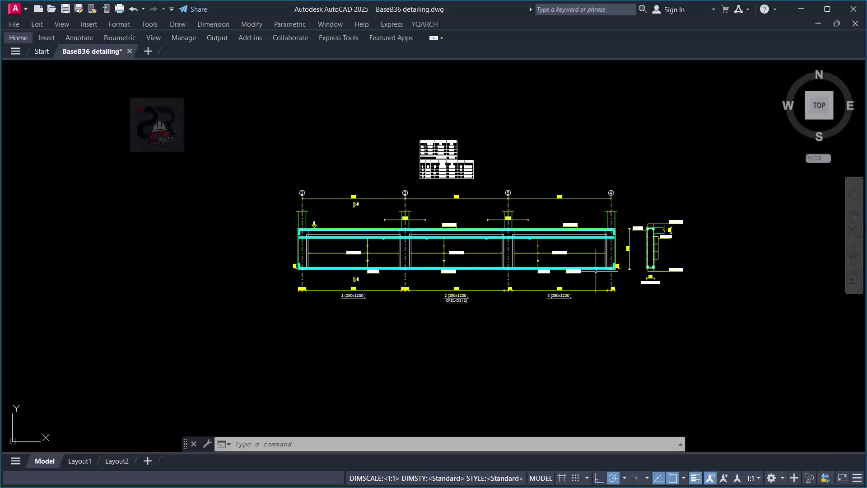
scroll(497, 248, "up", 2)
scroll(231, 233, "up", 2)
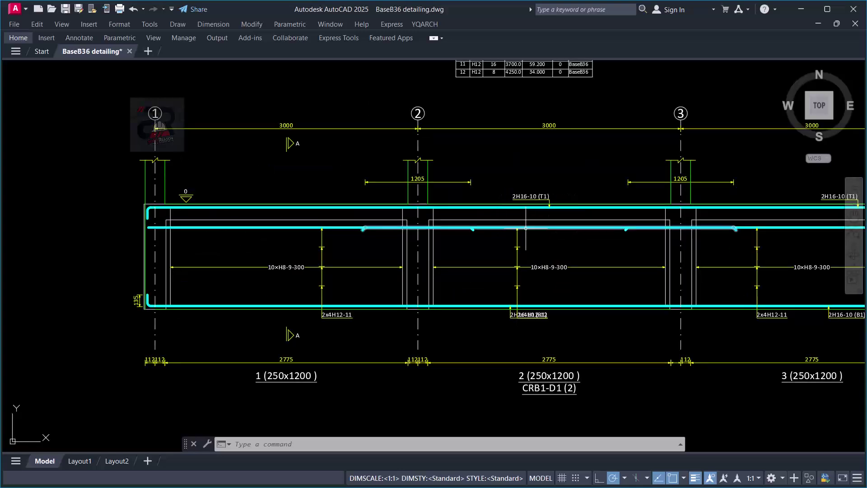
- Pan to grid 4 and zoom in to check section A-A's labels and 250x1200 dimensions
middle_click_drag(526, 228, 403, 208)
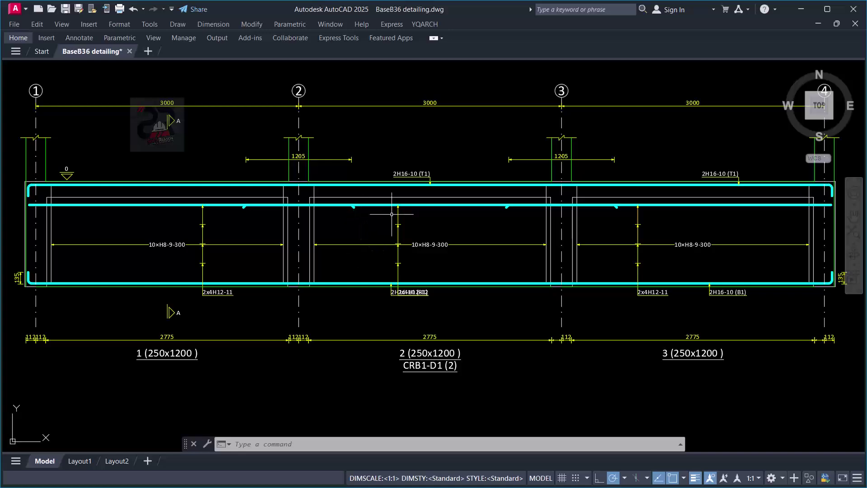
scroll(405, 207, "down", 2)
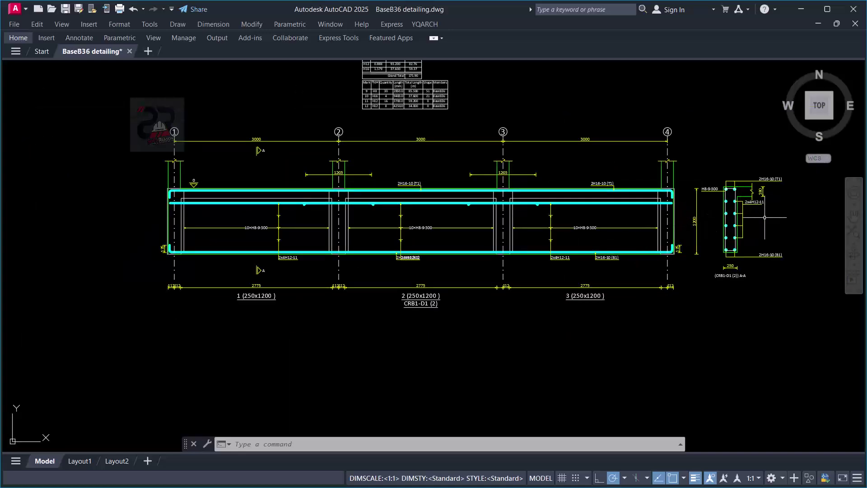
scroll(765, 217, "up", 2)
scroll(673, 222, "up", 2)
scroll(618, 215, "up", 2)
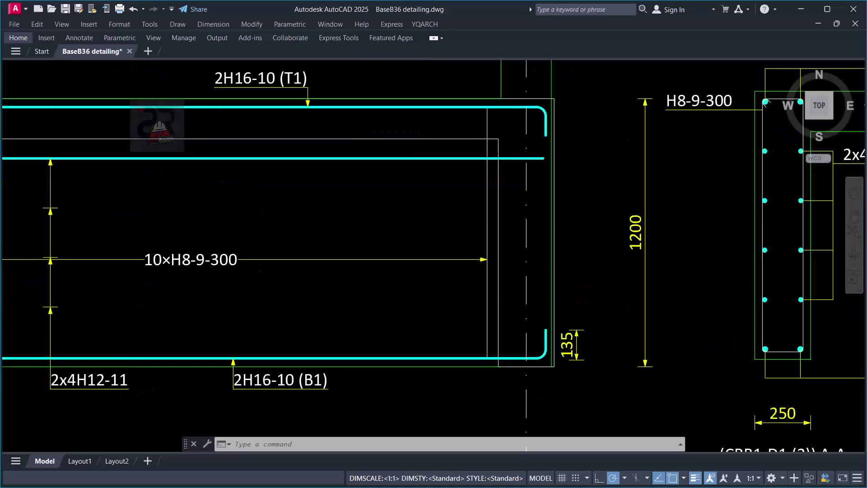
scroll(605, 210, "up", 2)
scroll(454, 209, "down", 3)
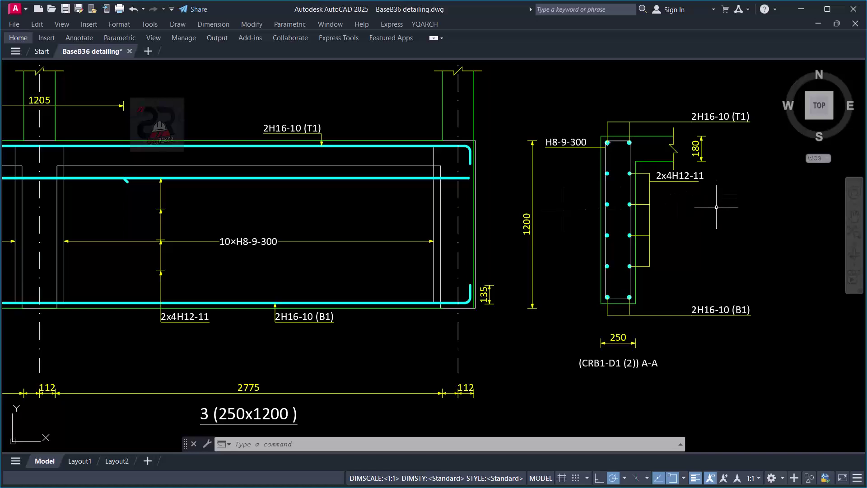
scroll(698, 161, "up", 2)
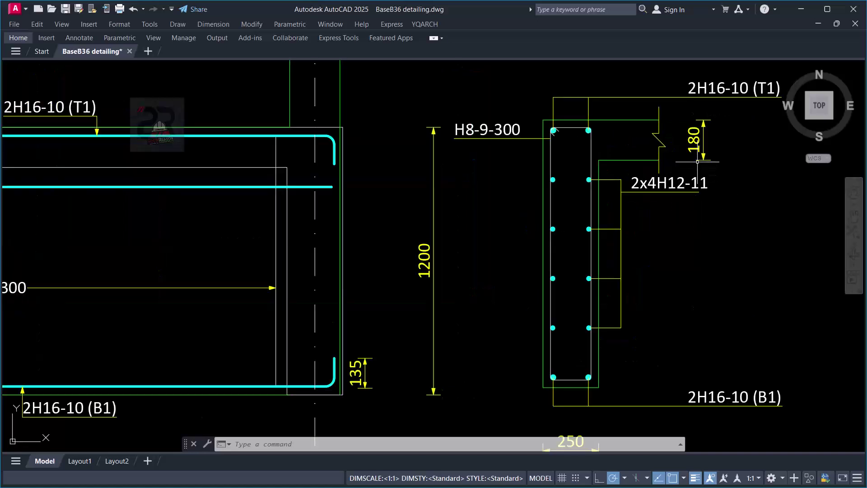
scroll(560, 160, "up", 2)
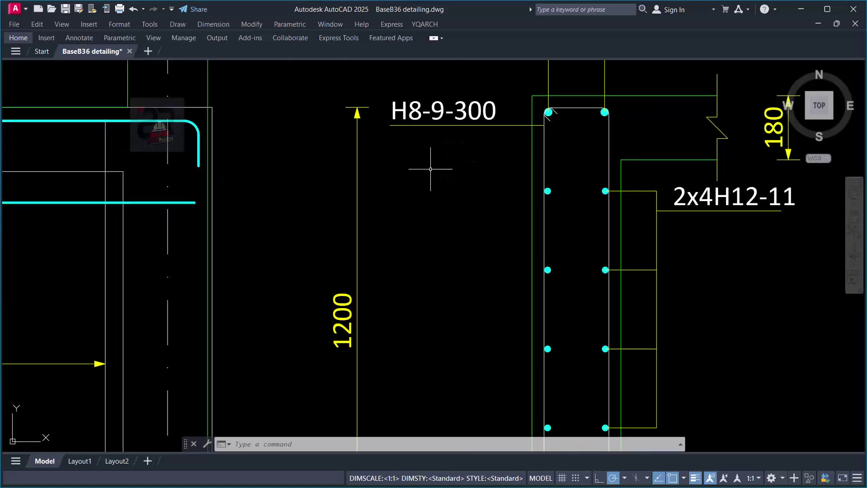
scroll(474, 181, "down", 3)
scroll(583, 176, "up", 3)
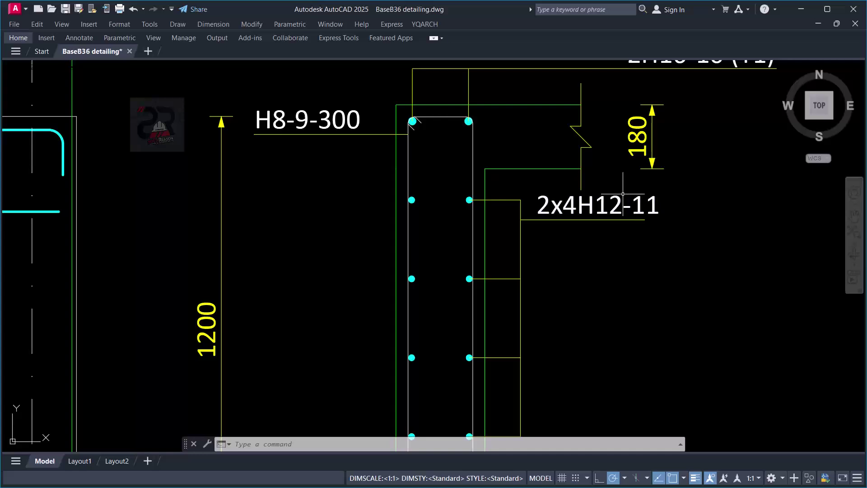
scroll(659, 146, "up", 2)
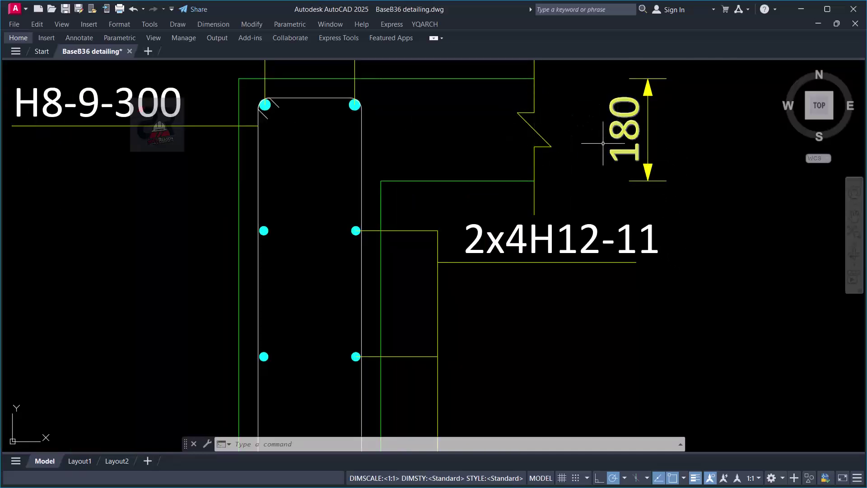
scroll(580, 151, "up", 4)
scroll(575, 178, "down", 4)
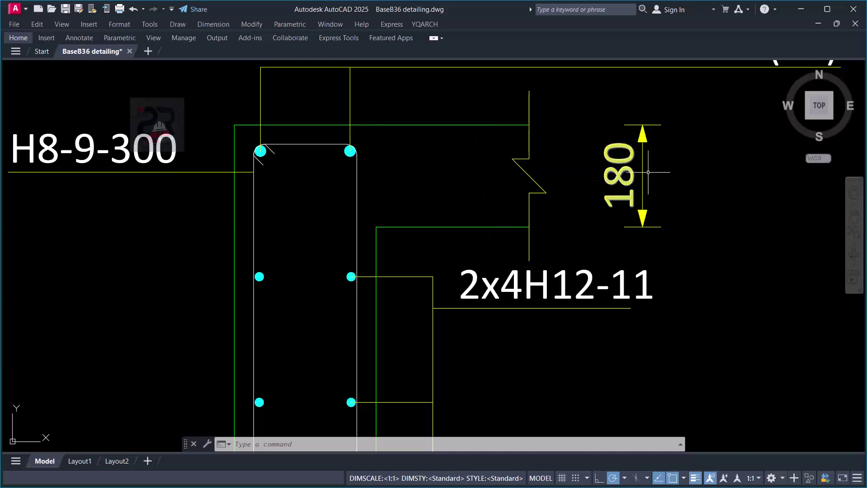
scroll(598, 163, "down", 5)
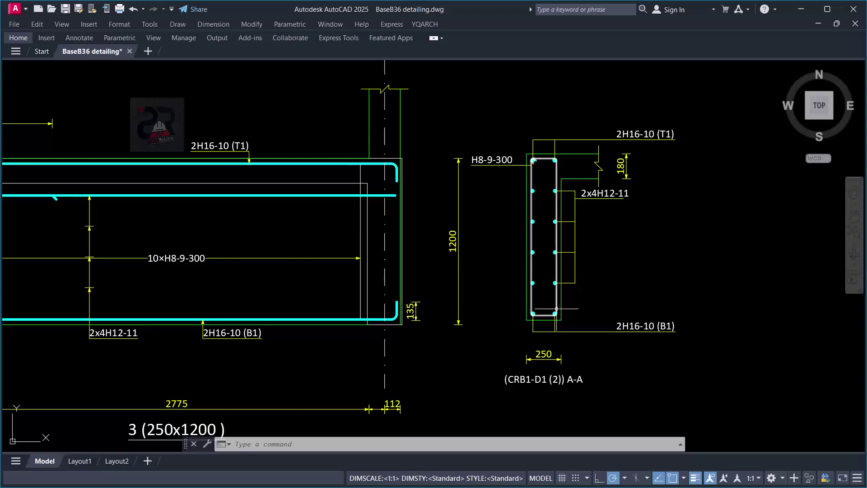
scroll(559, 262, "up", 2)
scroll(587, 217, "up", 2)
scroll(587, 217, "down", 2)
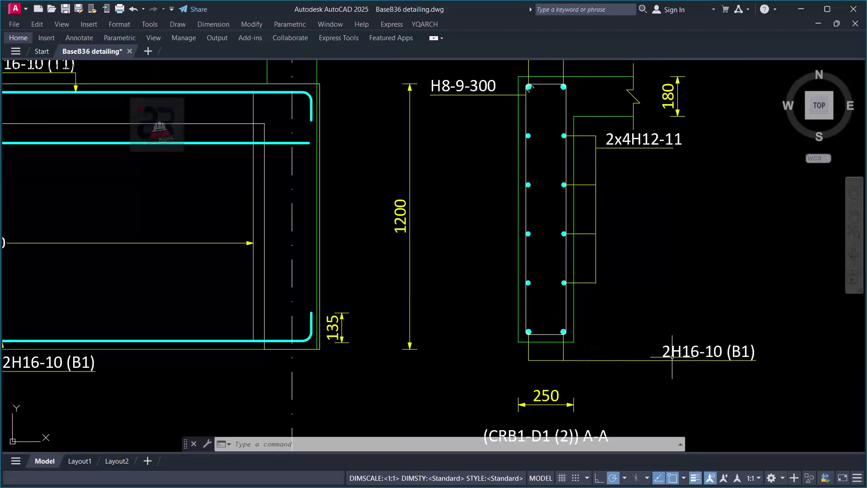
scroll(698, 354, "up", 2)
scroll(698, 355, "down", 3)
scroll(580, 271, "down", 3)
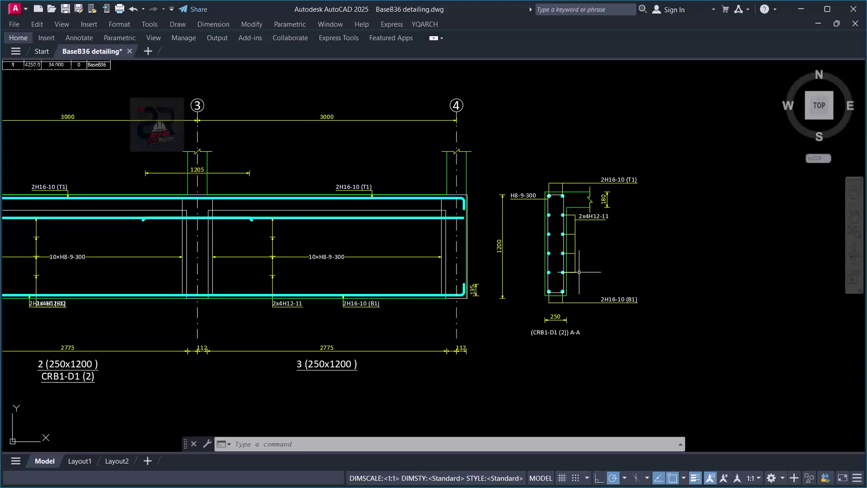
scroll(570, 200, "up", 4)
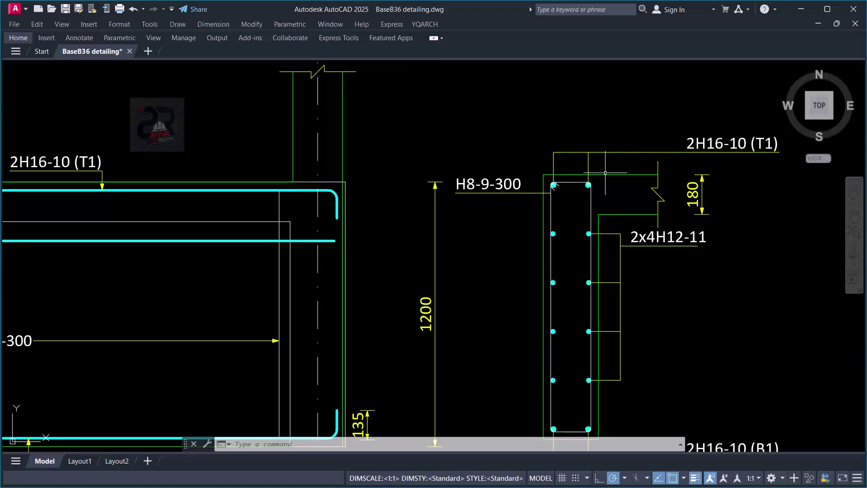
scroll(606, 173, "down", 7)
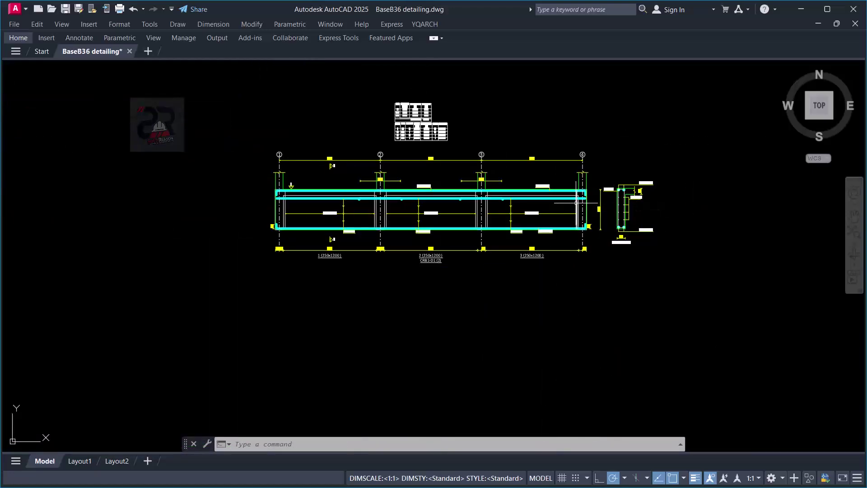
scroll(525, 187, "up", 2)
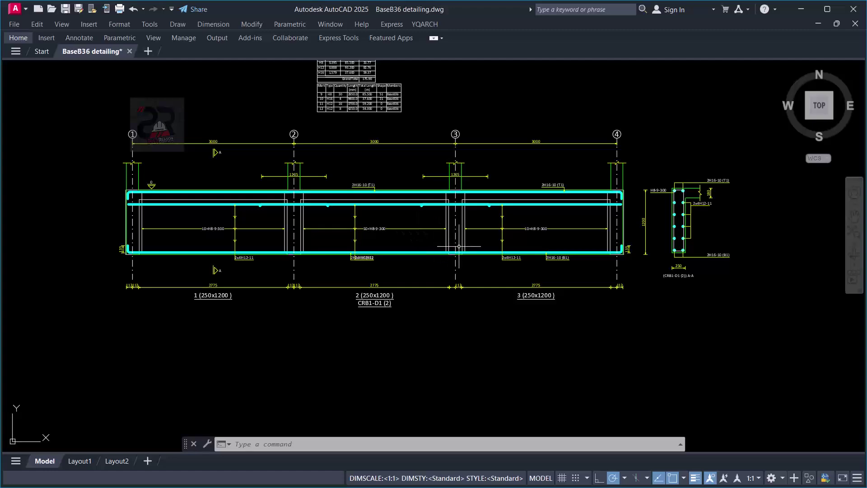
scroll(722, 237, "up", 4)
scroll(606, 140, "up", 4)
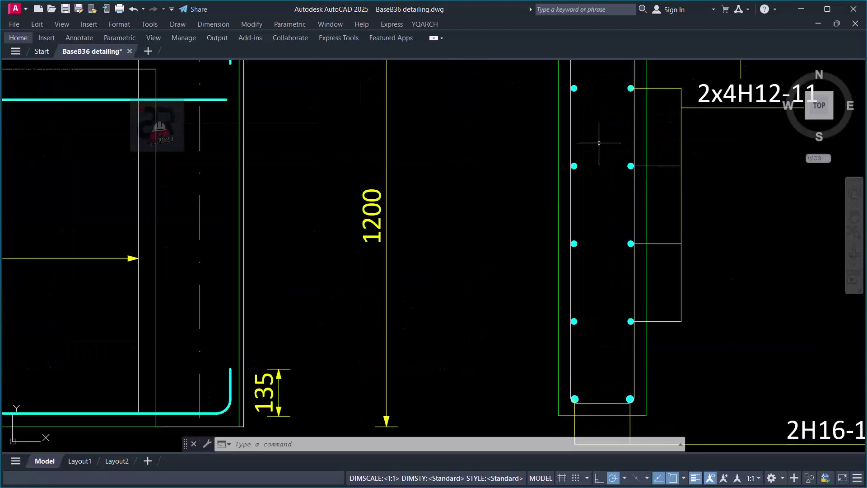
scroll(576, 91, "down", 3)
scroll(575, 91, "up", 2)
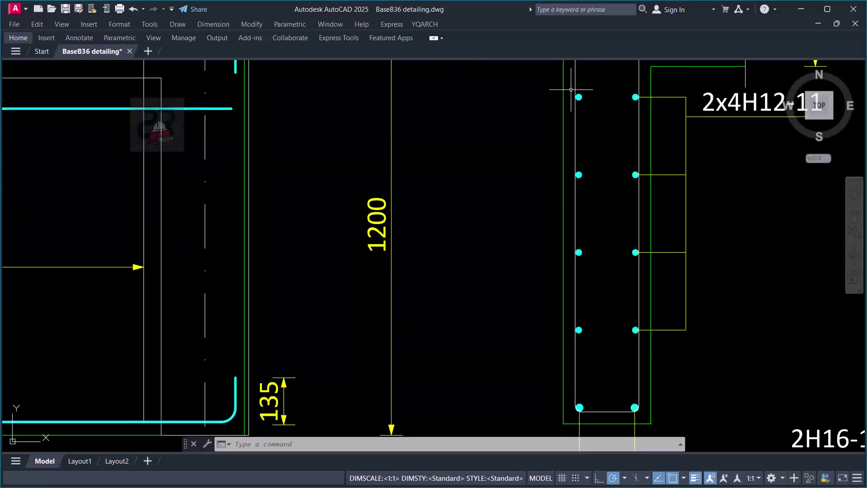
- Window-select the 2x4H12-11 side bars in section A-A after an empty first window
left_click(573, 92)
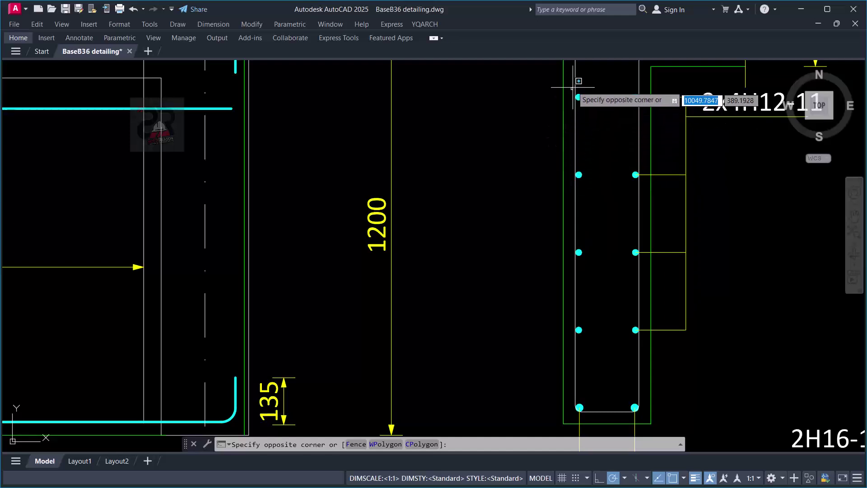
left_click(613, 87)
left_click(613, 85)
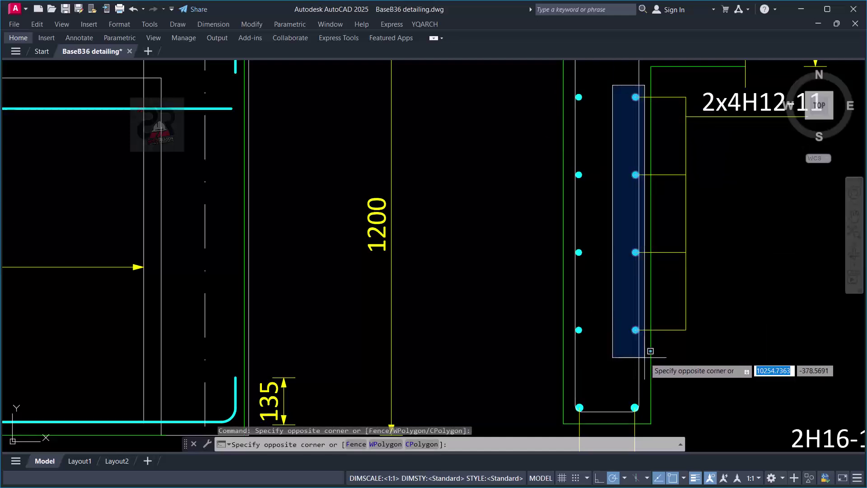
left_click(607, 140)
scroll(609, 141, "down", 2)
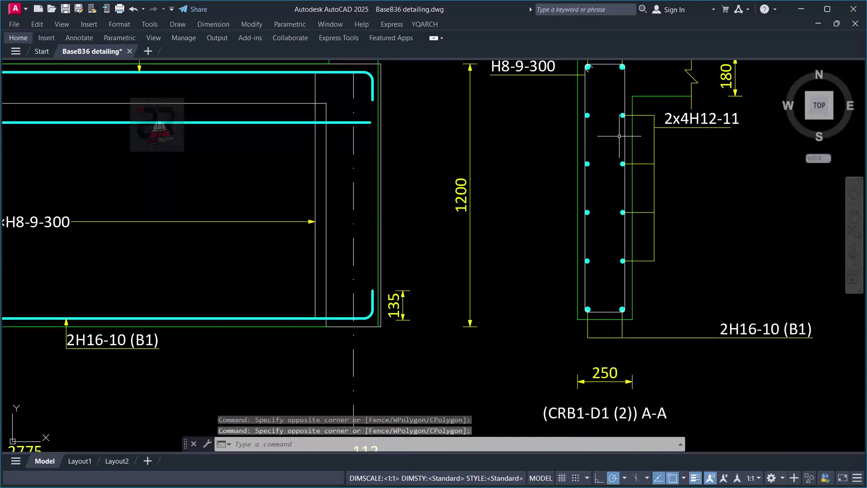
scroll(668, 221, "down", 4)
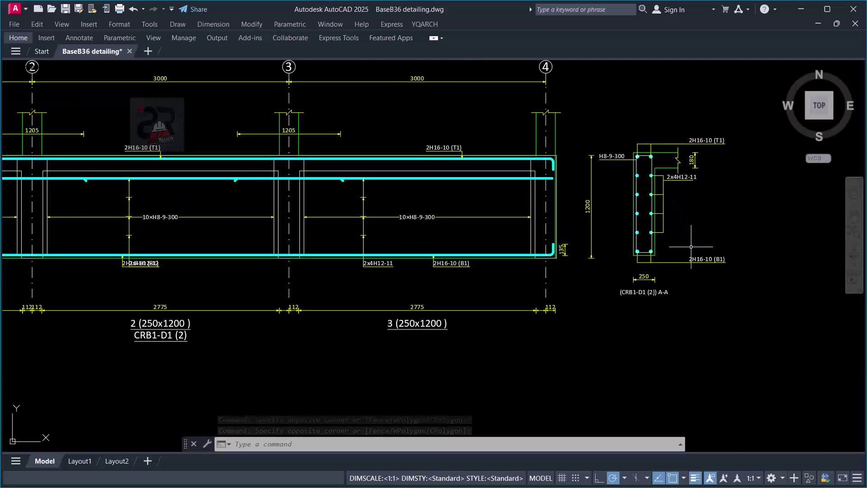
scroll(691, 246, "down", 2)
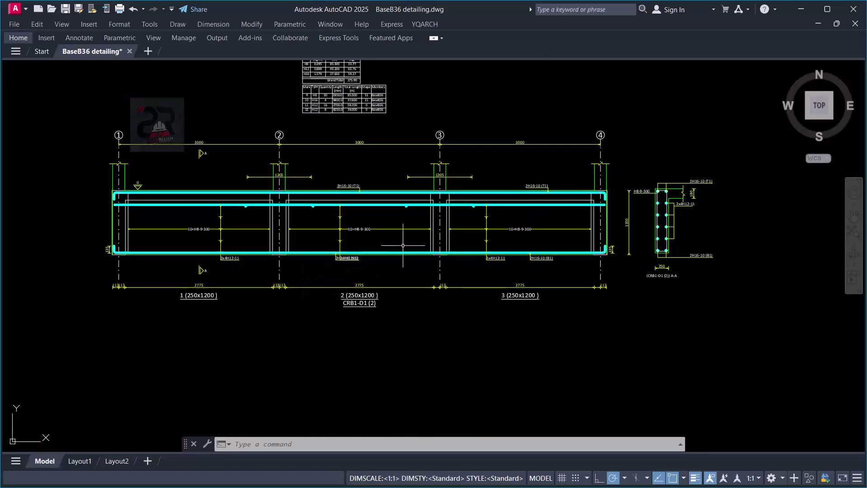
scroll(492, 219, "up", 2)
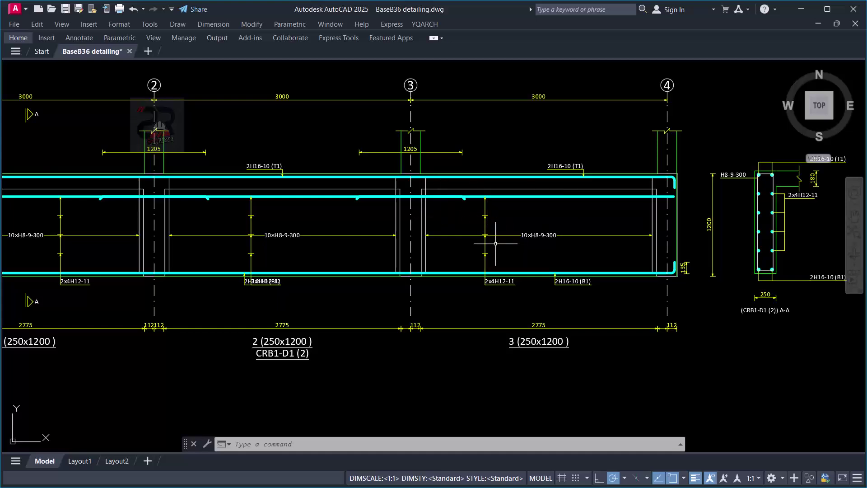
scroll(542, 224, "down", 2)
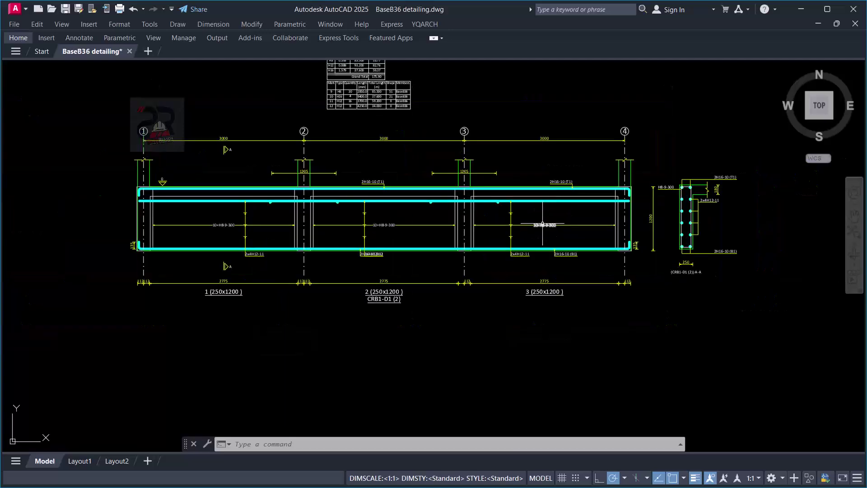
scroll(601, 221, "down", 4)
scroll(447, 212, "up", 3)
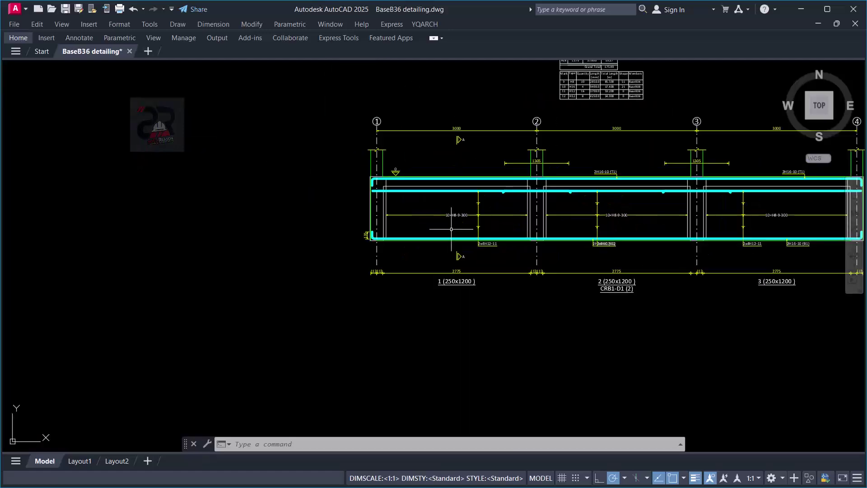
scroll(361, 209, "up", 5)
scroll(361, 208, "down", 4)
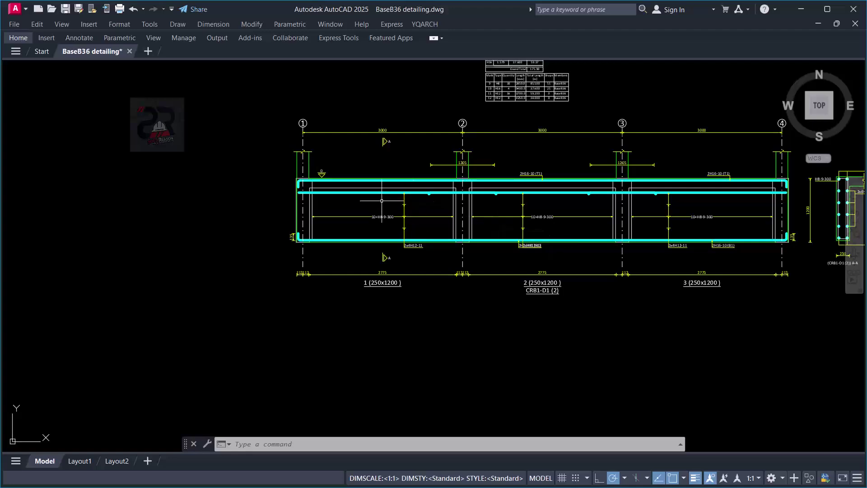
scroll(324, 202, "down", 2)
scroll(612, 218, "up", 2)
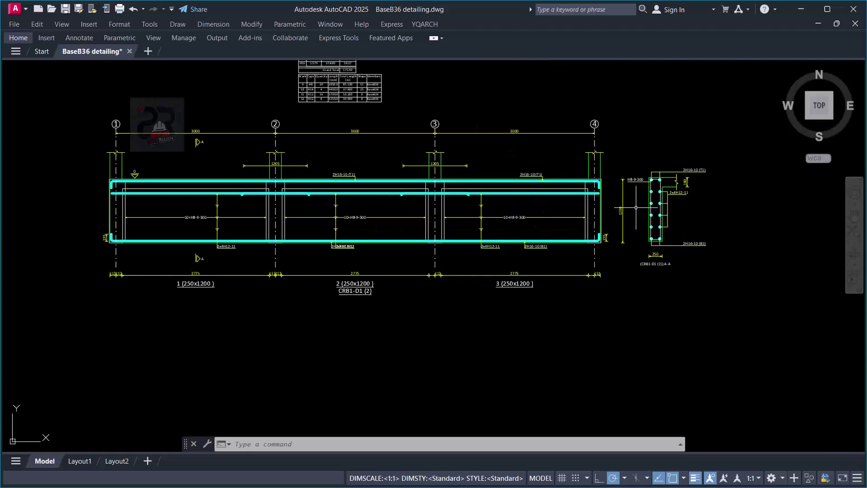
scroll(613, 218, "up", 1)
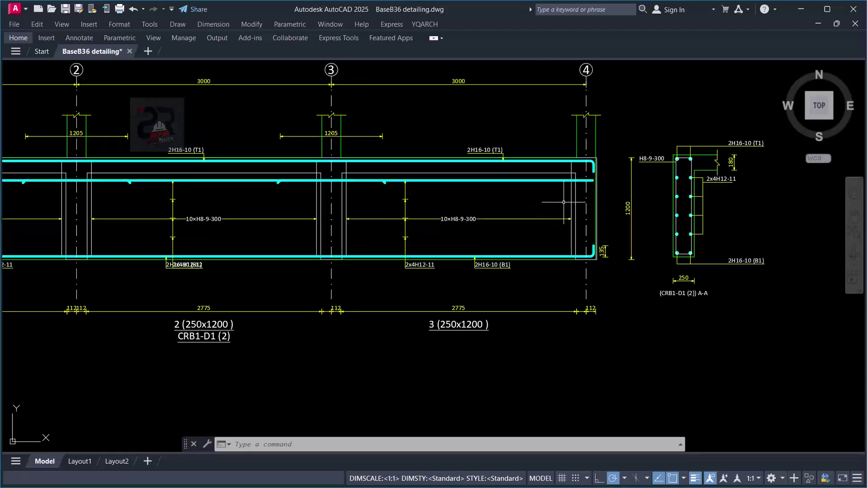
scroll(562, 205, "up", 3)
scroll(601, 166, "down", 4)
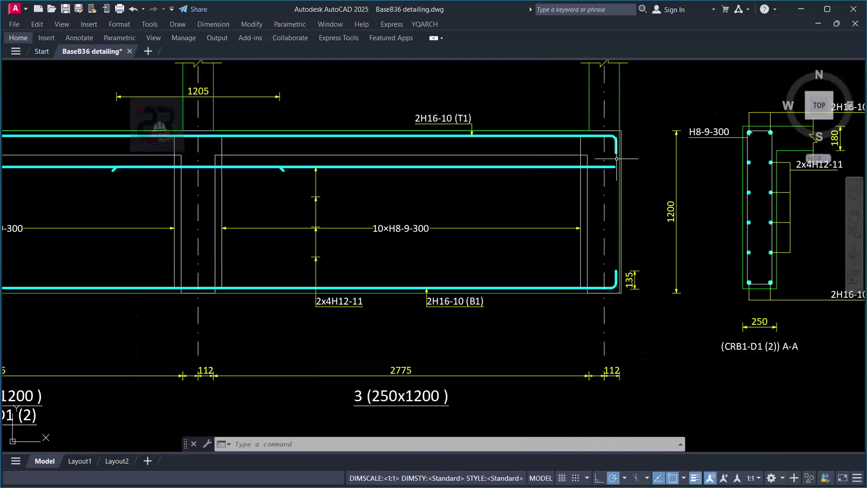
scroll(594, 184, "down", 5)
scroll(363, 183, "up", 5)
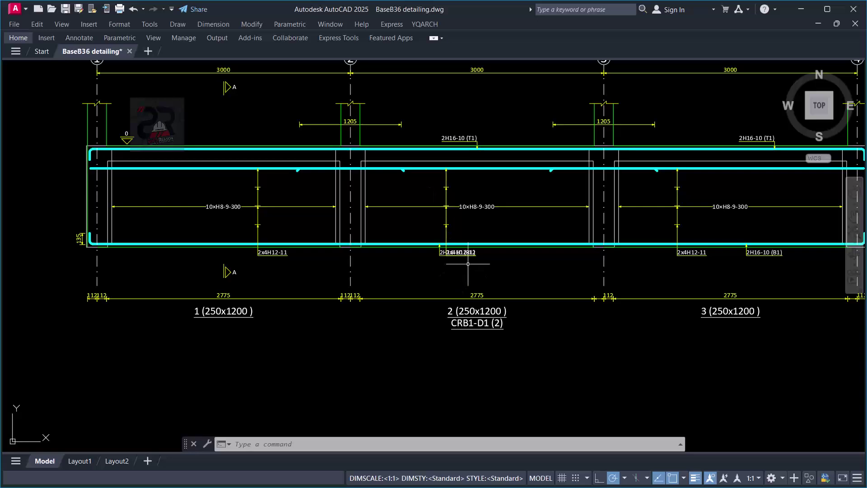
scroll(171, 189, "down", 2)
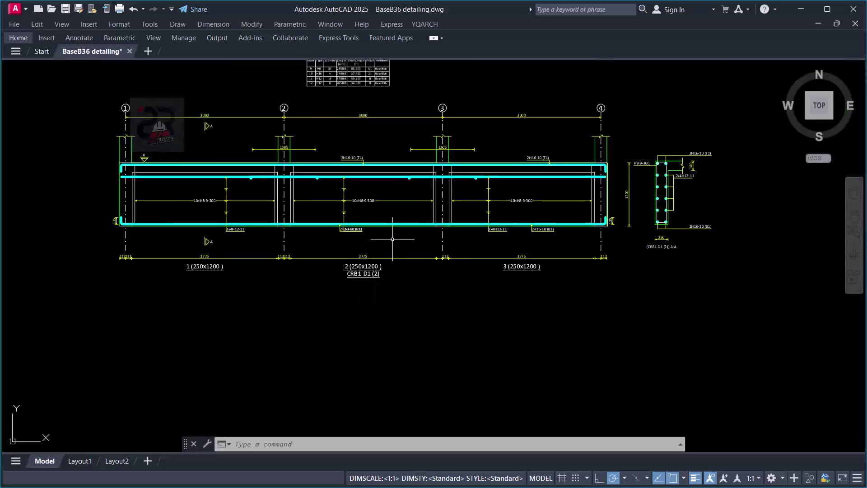
scroll(494, 203, "up", 2)
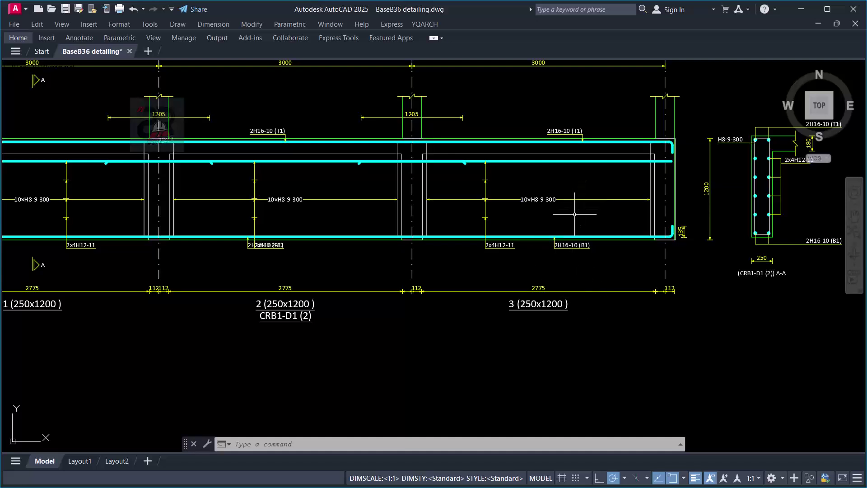
scroll(564, 227, "down", 4)
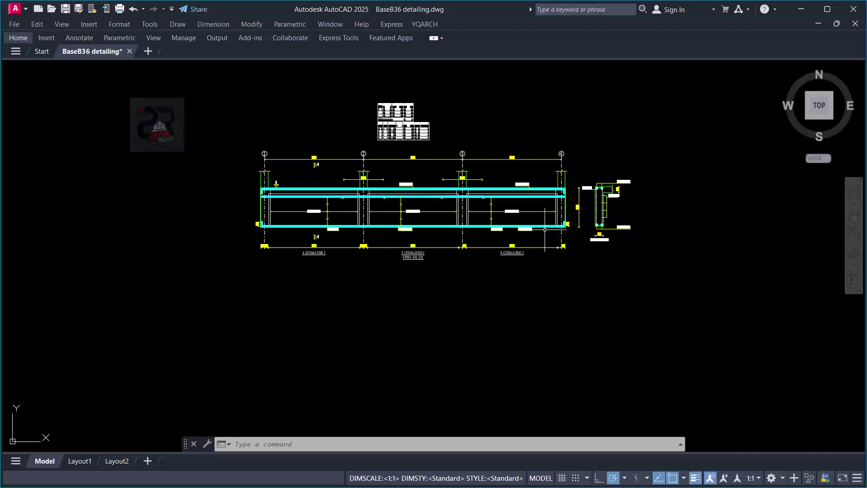
scroll(399, 214, "up", 2)
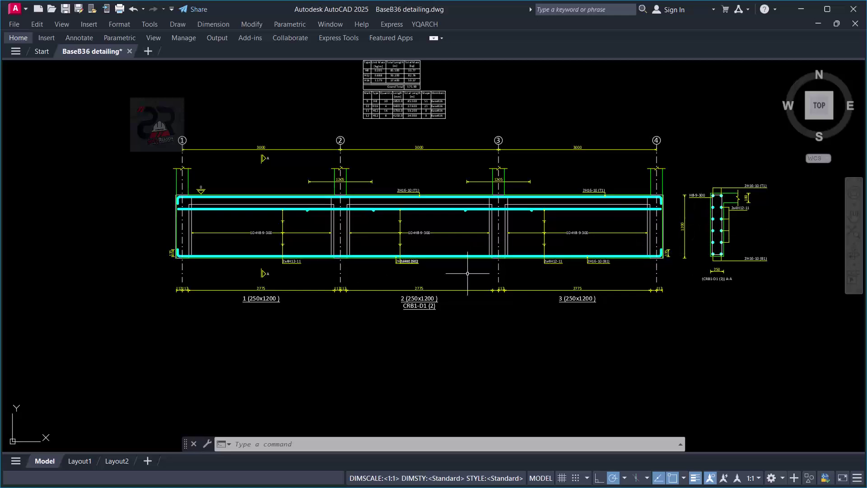
scroll(341, 218, "up", 2)
scroll(316, 212, "down", 2)
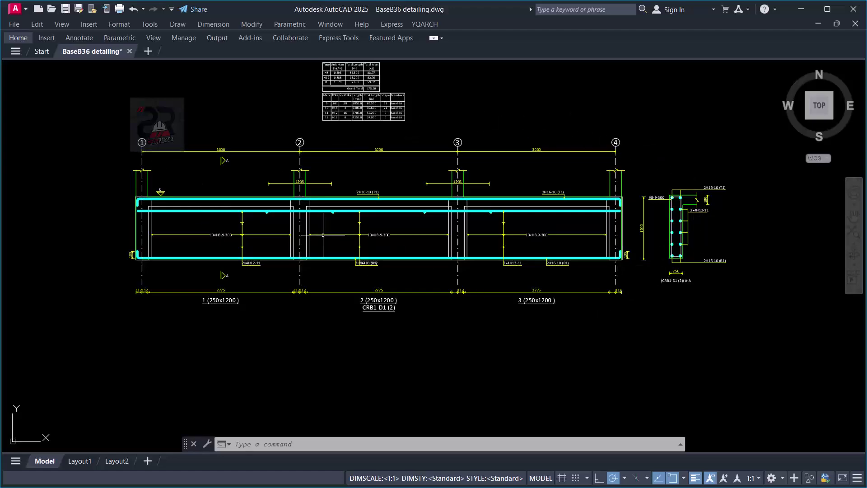
scroll(319, 103, "up", 6)
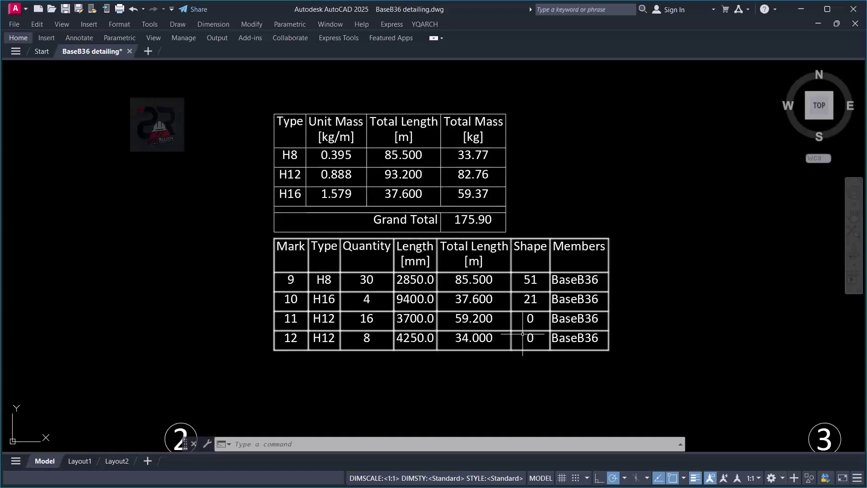
scroll(463, 306, "up", 2)
scroll(446, 244, "down", 2)
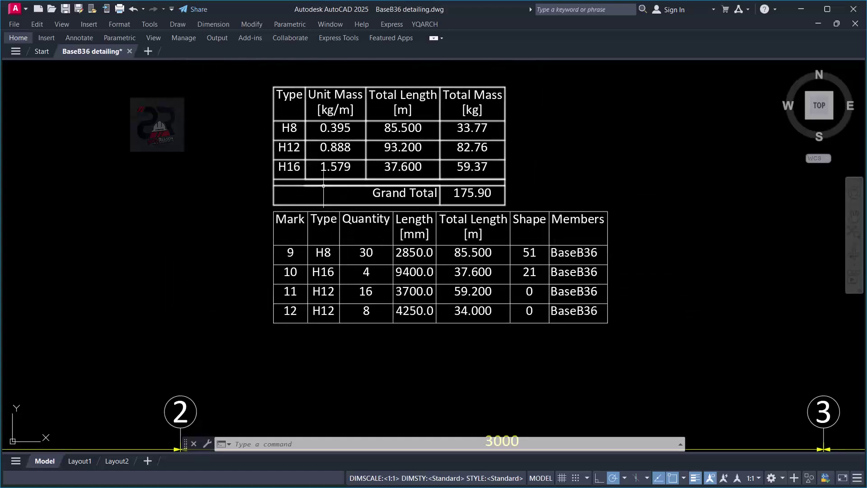
scroll(343, 104, "down", 5)
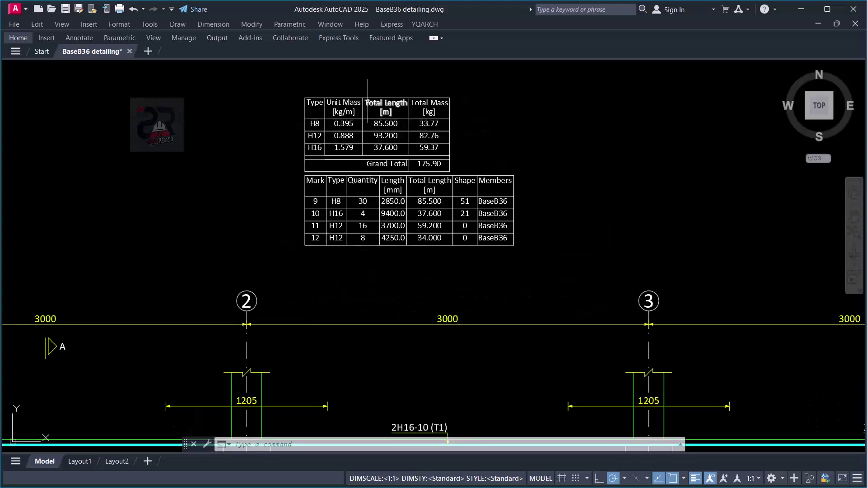
scroll(347, 111, "up", 5)
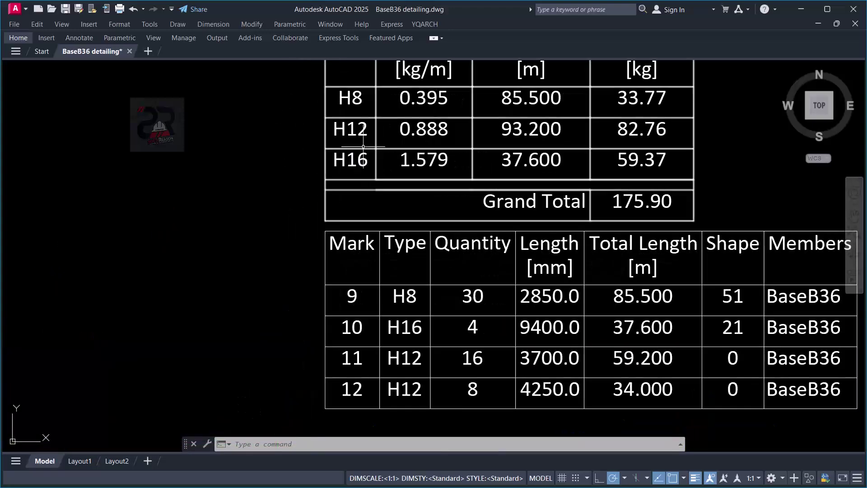
scroll(372, 102, "up", 2)
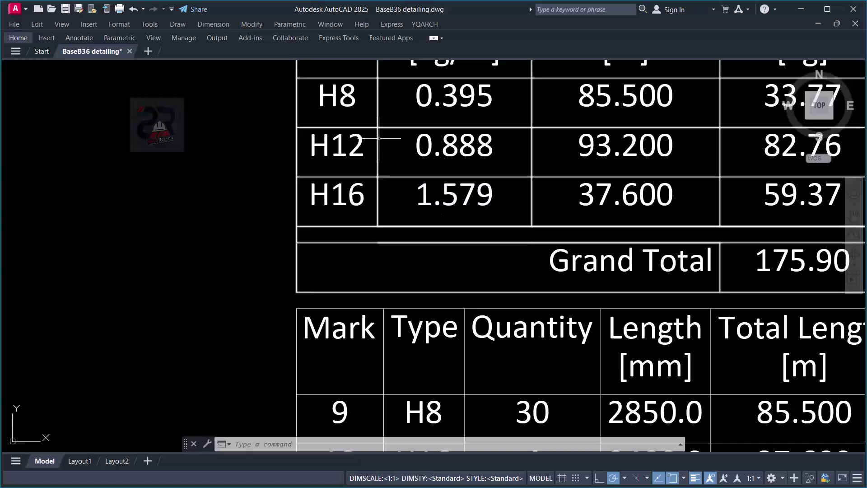
scroll(329, 97, "up", 2)
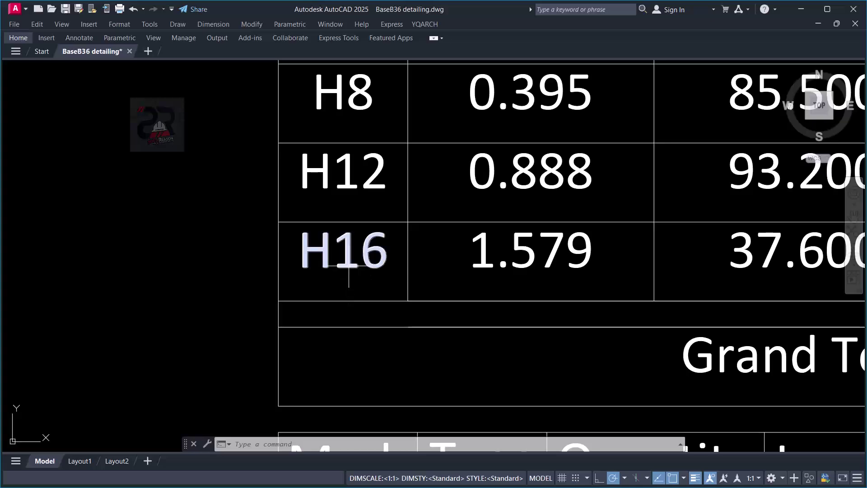
scroll(310, 212, "down", 4)
scroll(376, 204, "up", 2)
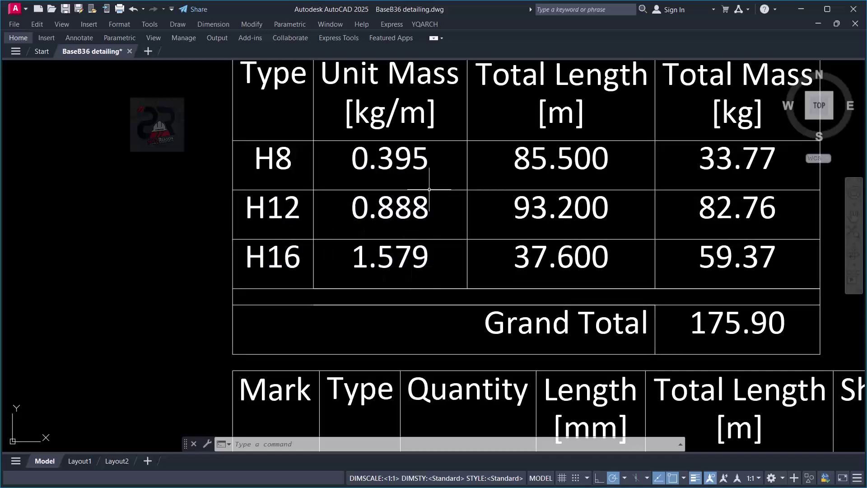
scroll(429, 189, "down", 4)
scroll(459, 160, "up", 2)
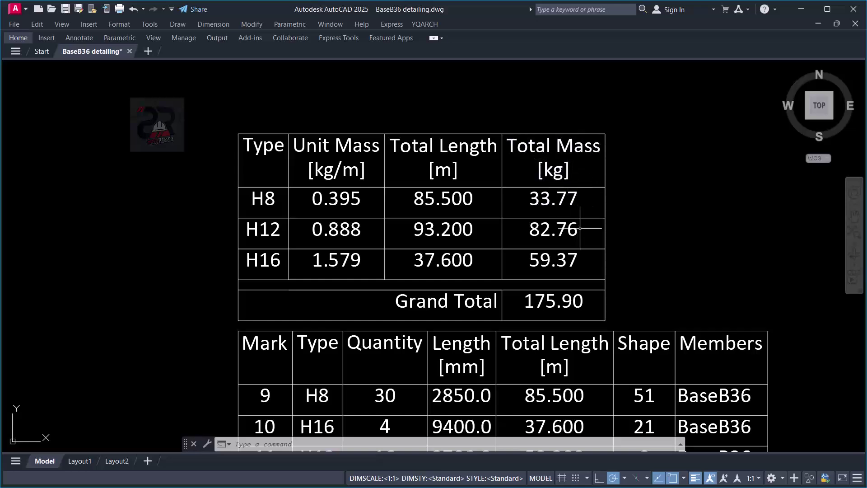
scroll(544, 311, "up", 2)
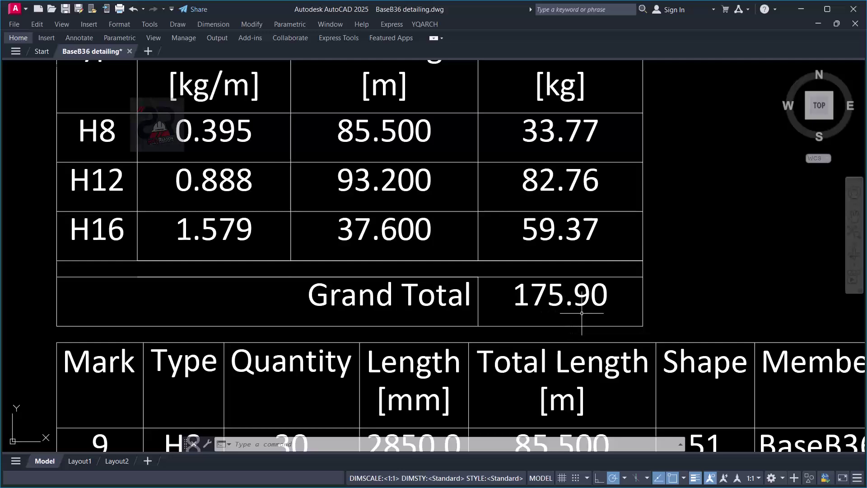
scroll(574, 316, "down", 5)
scroll(562, 203, "up", 2)
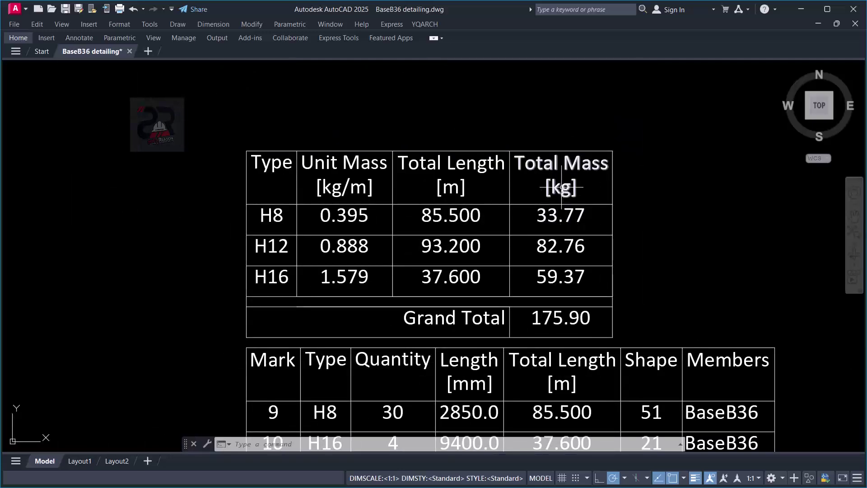
scroll(562, 187, "down", 2)
scroll(495, 371, "up", 2)
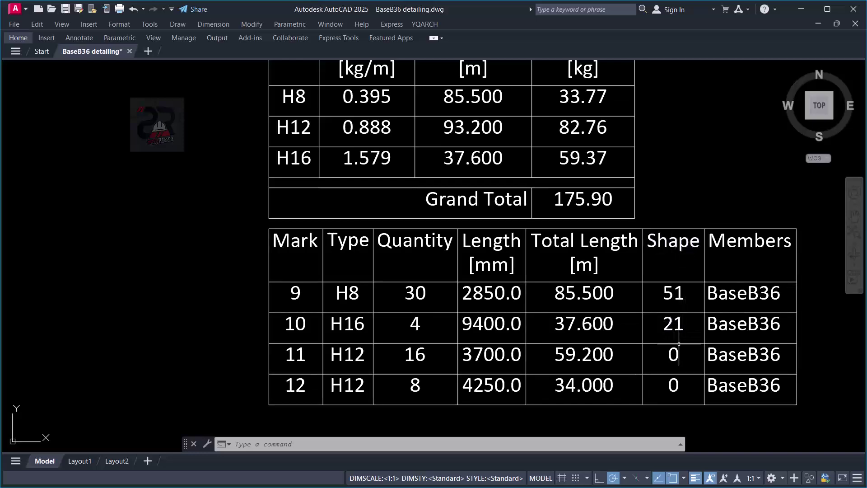
scroll(677, 316, "up", 2)
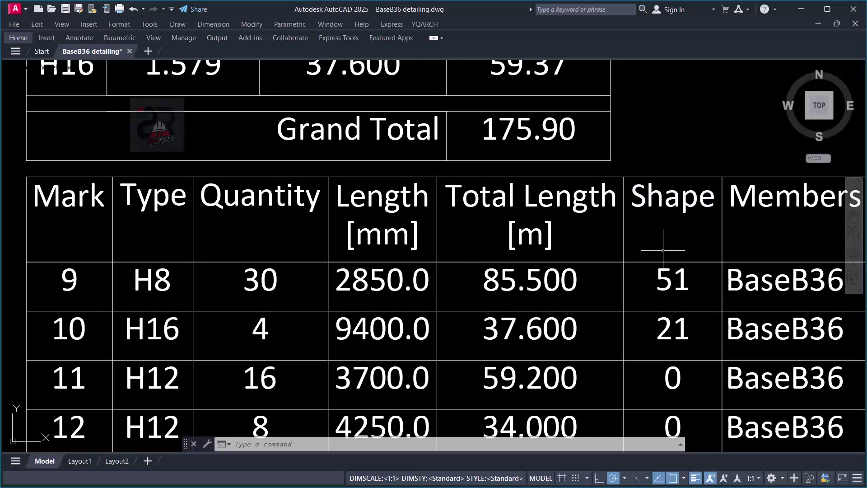
scroll(663, 250, "down", 2)
left_click(645, 241)
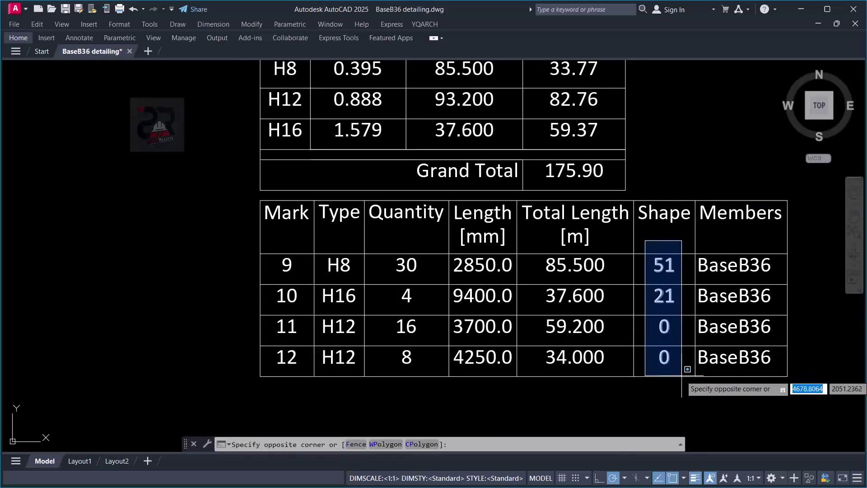
left_click(682, 376)
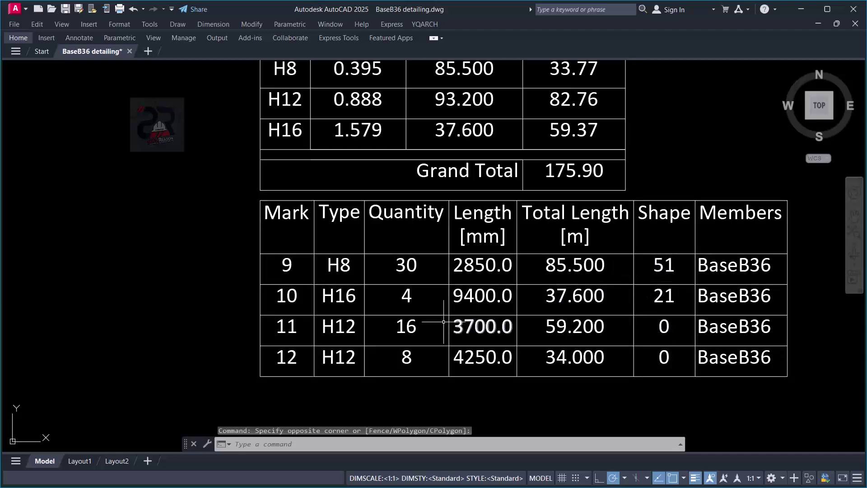
scroll(452, 276, "down", 5)
scroll(452, 276, "up", 4)
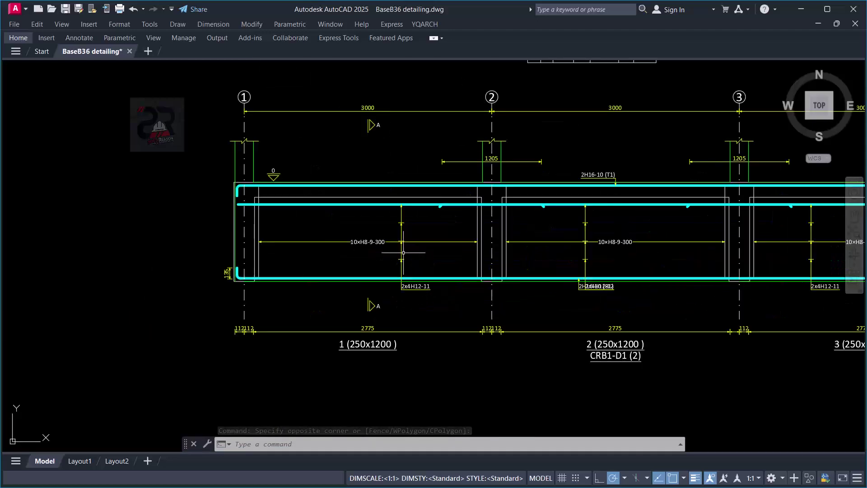
scroll(266, 249, "down", 4)
scroll(374, 157, "up", 4)
scroll(375, 158, "up", 2)
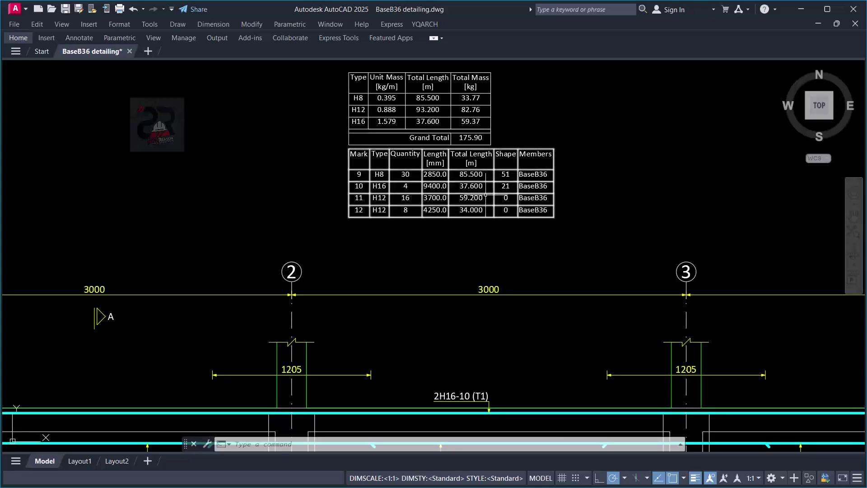
scroll(511, 193, "up", 2)
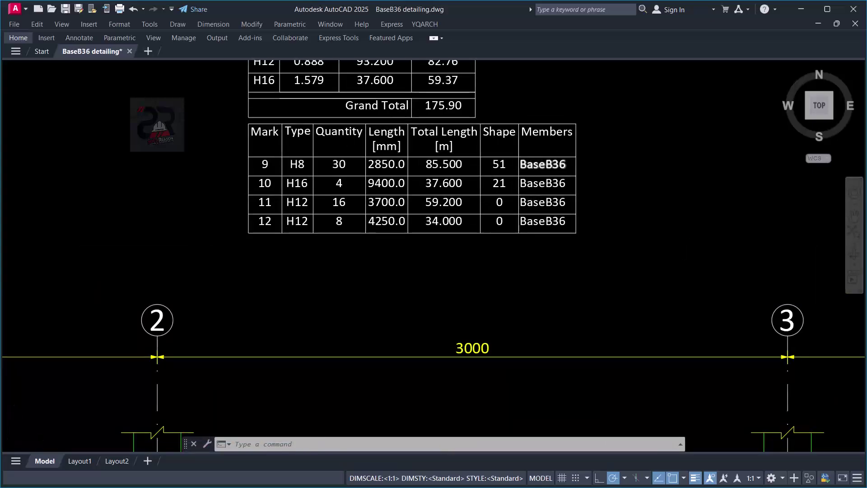
scroll(442, 199, "down", 6)
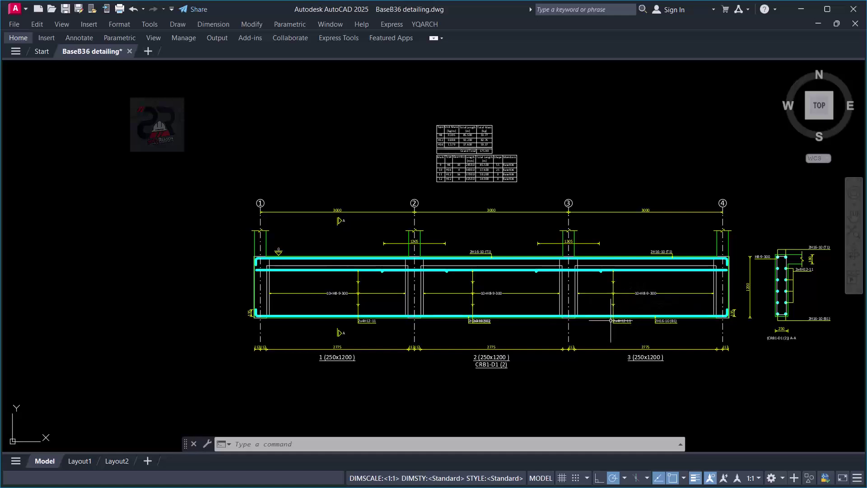
scroll(612, 320, "up", 2)
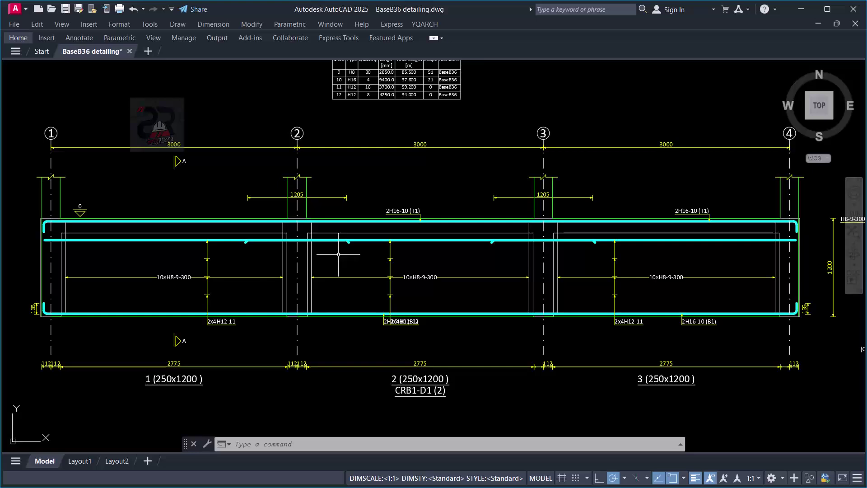
scroll(359, 192, "down", 2)
scroll(707, 214, "up", 2)
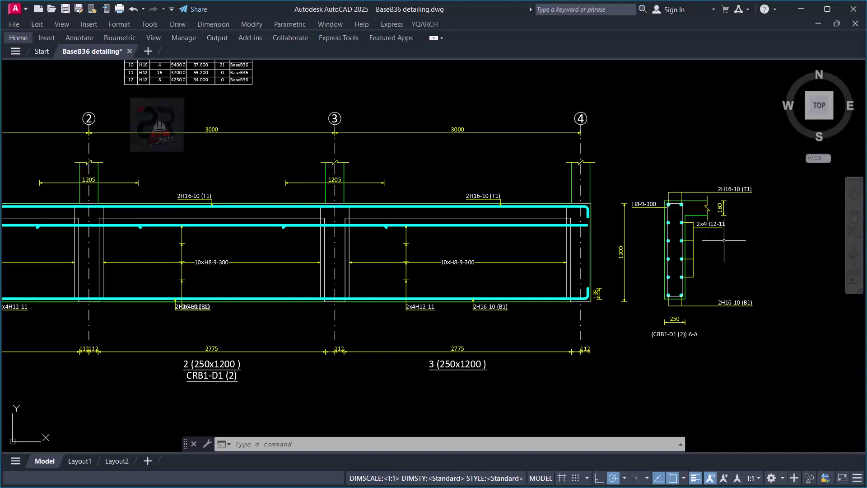
scroll(725, 240, "down", 2)
scroll(240, 262, "up", 4)
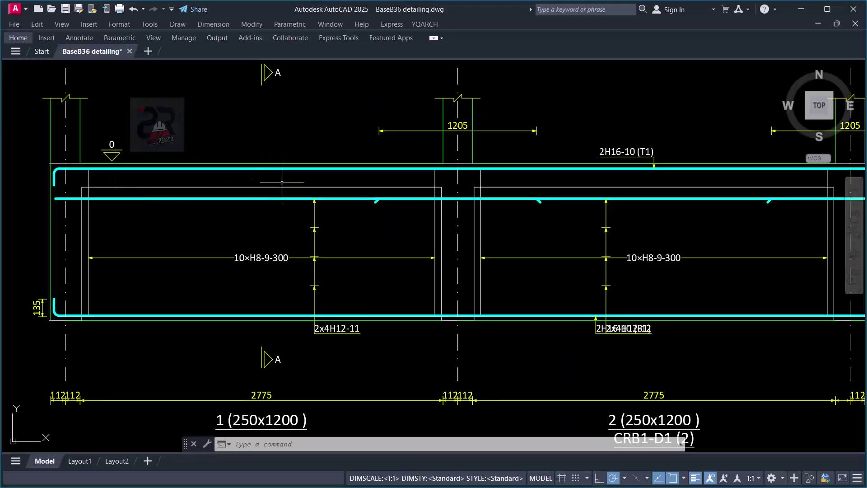
scroll(78, 152, "up", 2)
left_click(118, 125)
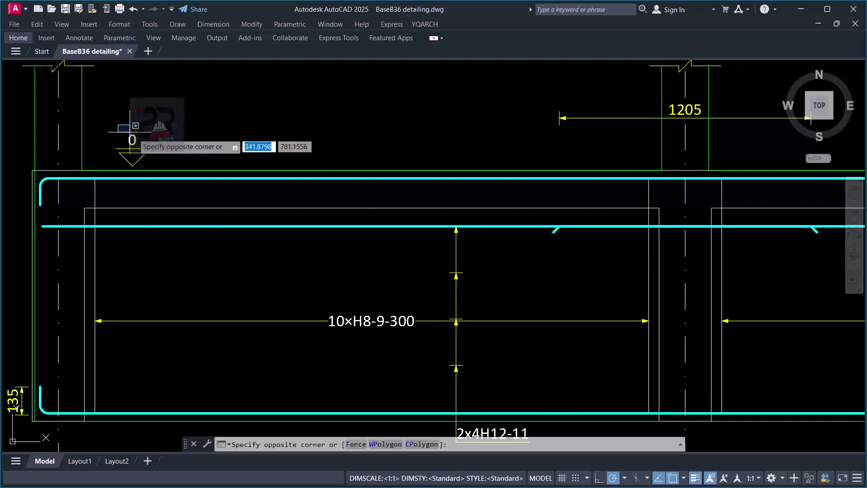
key("Escape")
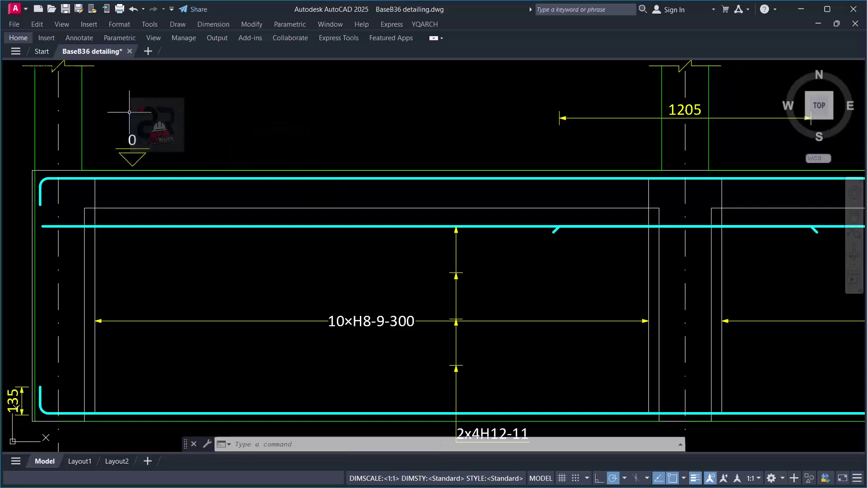
scroll(99, 174, "up", 4)
scroll(227, 126, "down", 2)
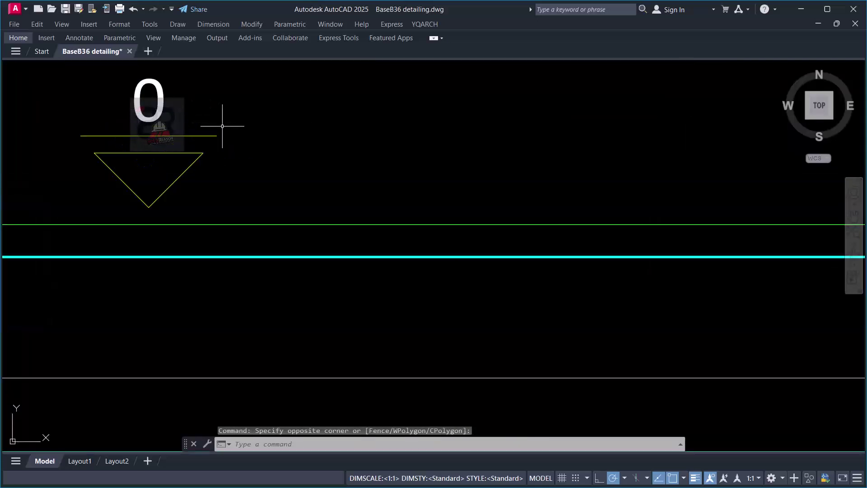
left_click(162, 109)
key("Escape")
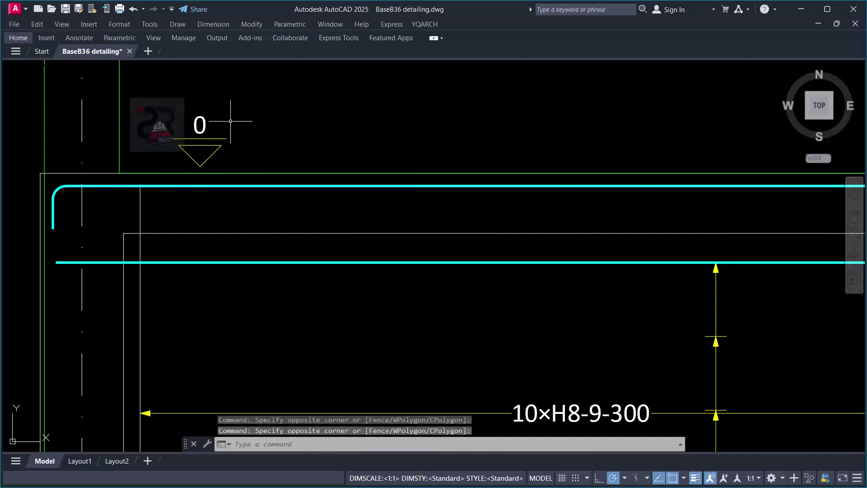
scroll(231, 121, "down", 3)
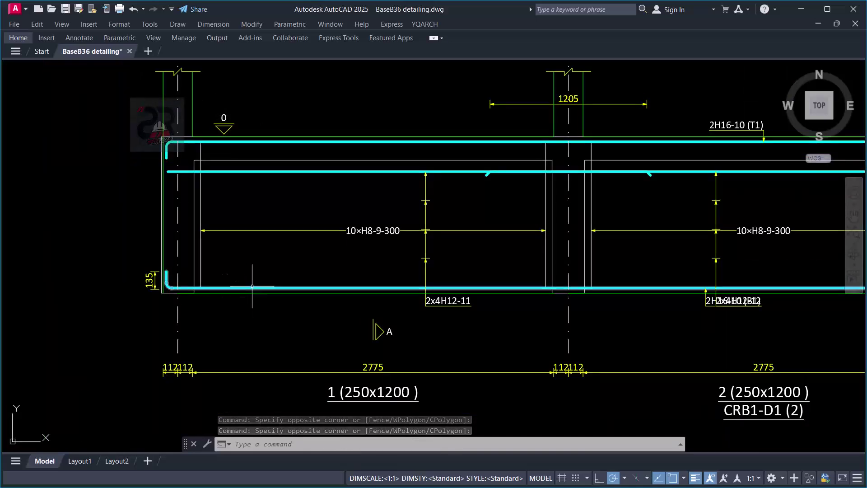
scroll(232, 290, "up", 4)
scroll(231, 290, "down", 3)
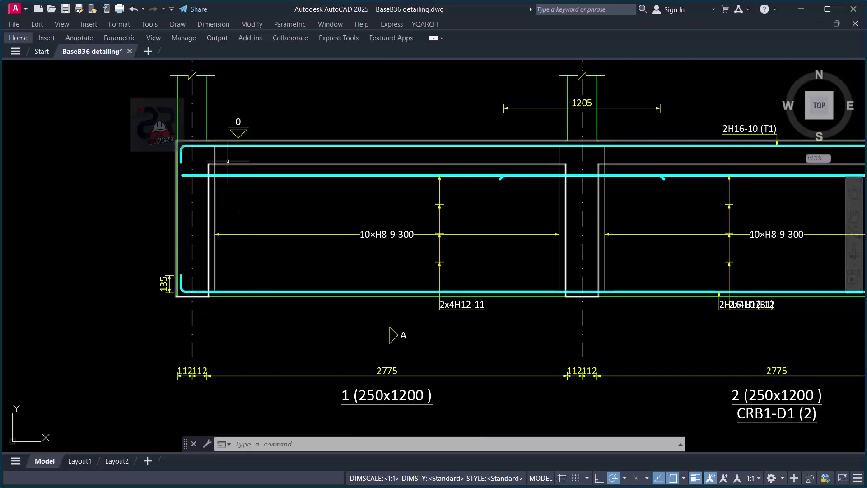
scroll(228, 161, "up", 2)
scroll(245, 129, "up", 4)
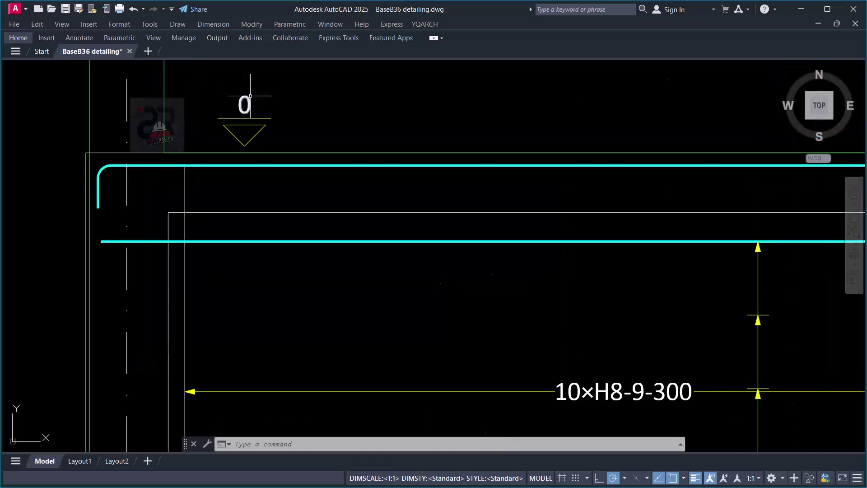
scroll(235, 180, "down", 6)
scroll(265, 216, "down", 4)
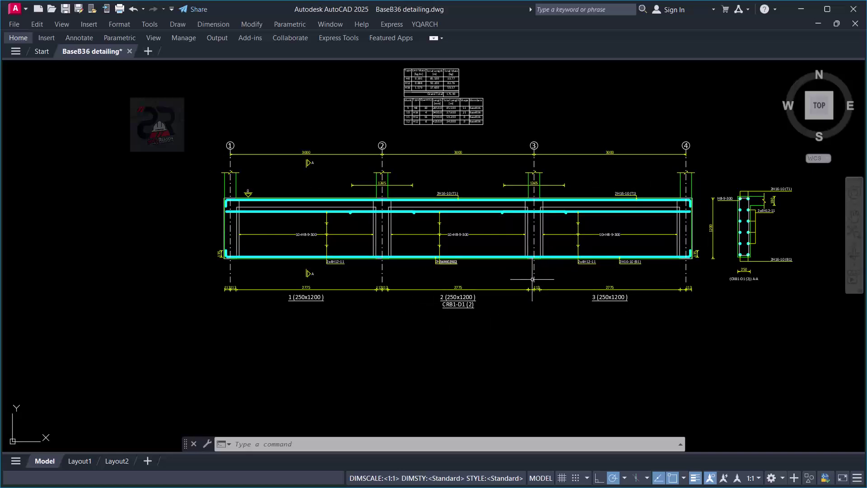
scroll(544, 213, "up", 2)
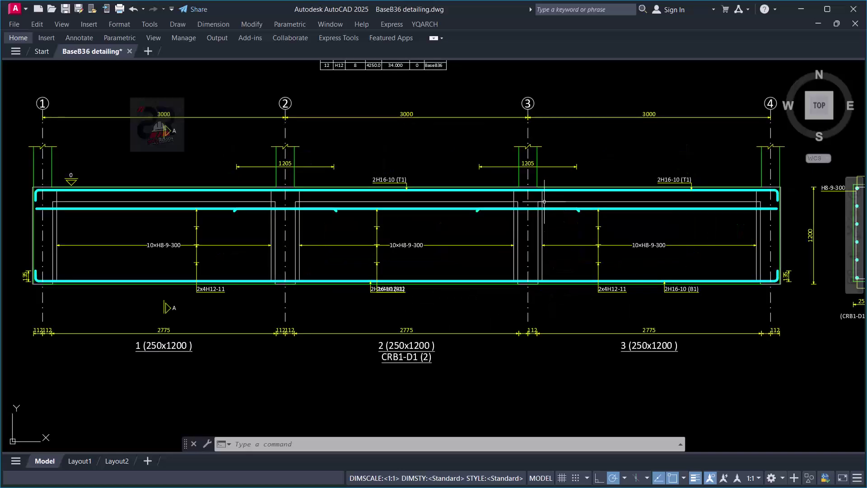
scroll(515, 247, "down", 2)
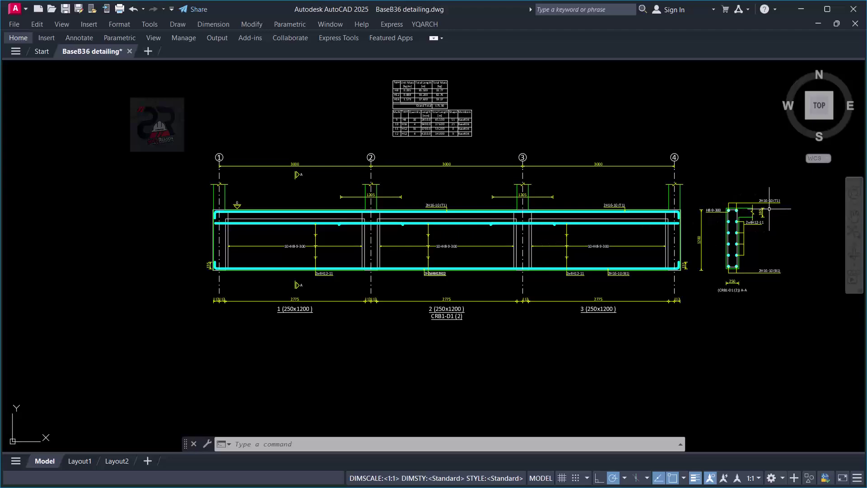
scroll(769, 208, "up", 2)
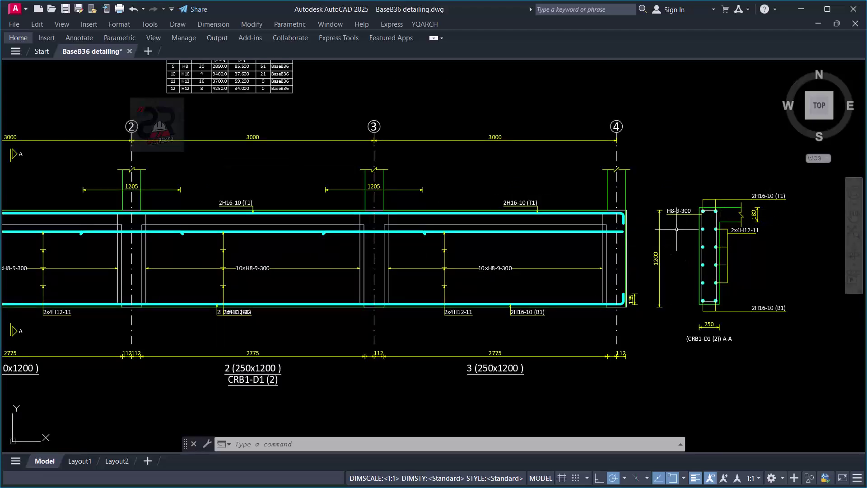
scroll(677, 230, "down", 3)
scroll(691, 223, "up", 1)
left_click(592, 199)
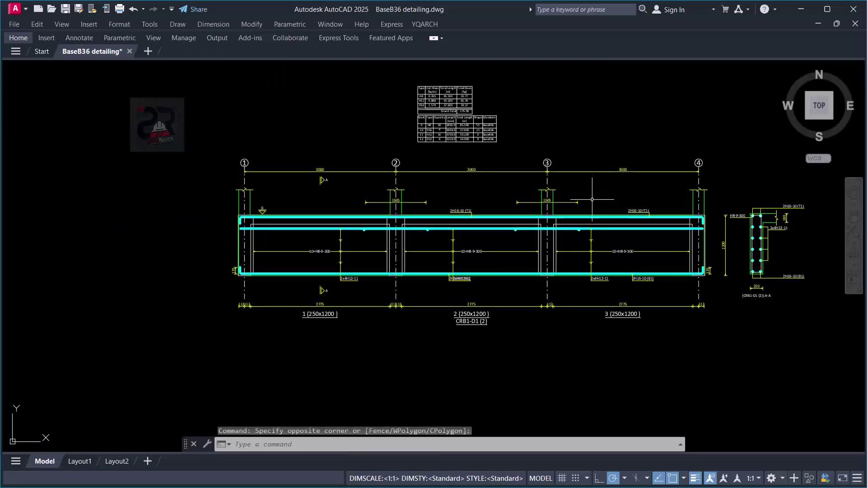
scroll(768, 226, "up", 4)
scroll(385, 223, "down", 4)
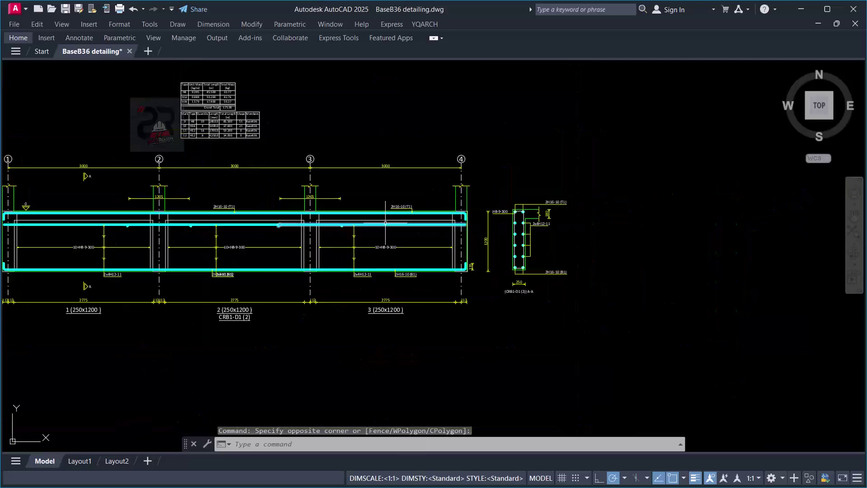
scroll(528, 219, "up", 6)
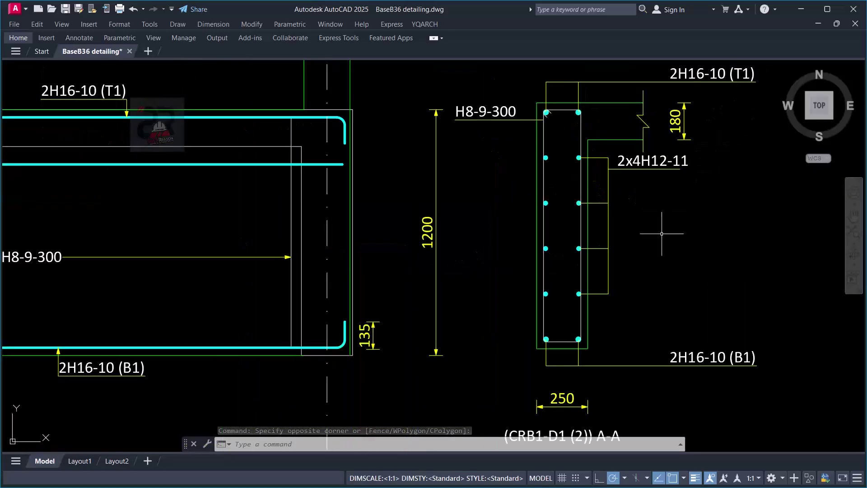
scroll(662, 234, "down", 4)
scroll(283, 243, "down", 2)
left_click(283, 244)
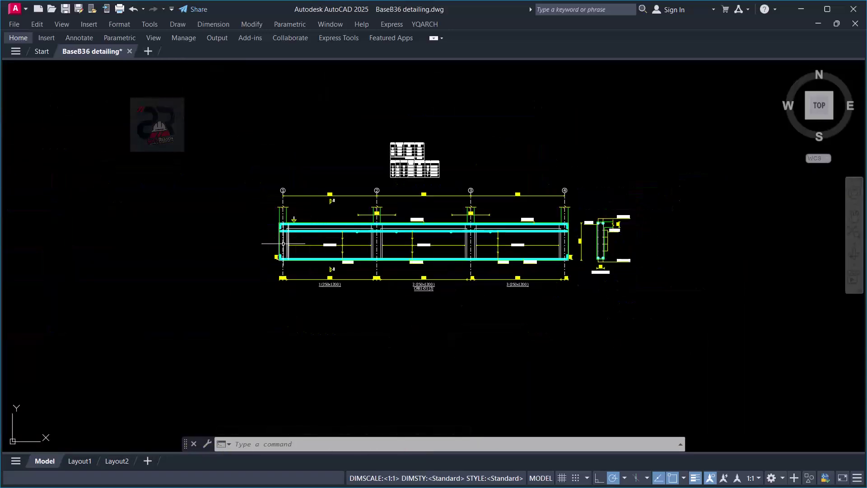
scroll(283, 243, "up", 5)
scroll(203, 197, "down", 3)
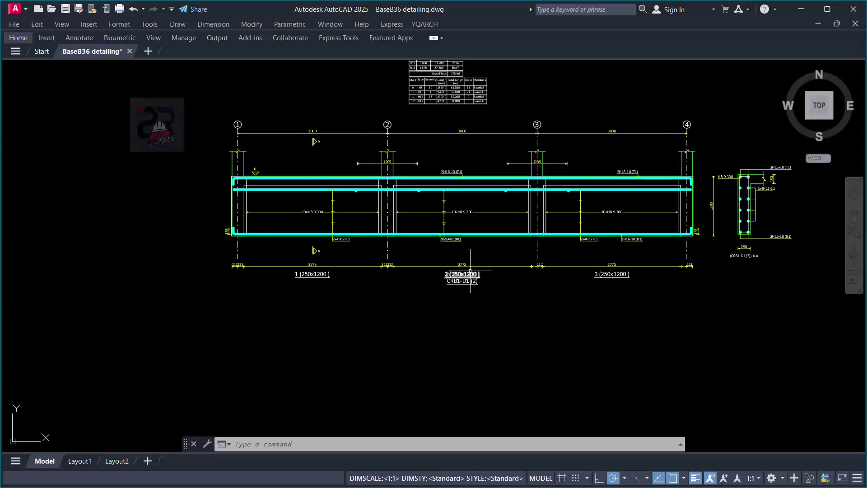
scroll(408, 204, "up", 2)
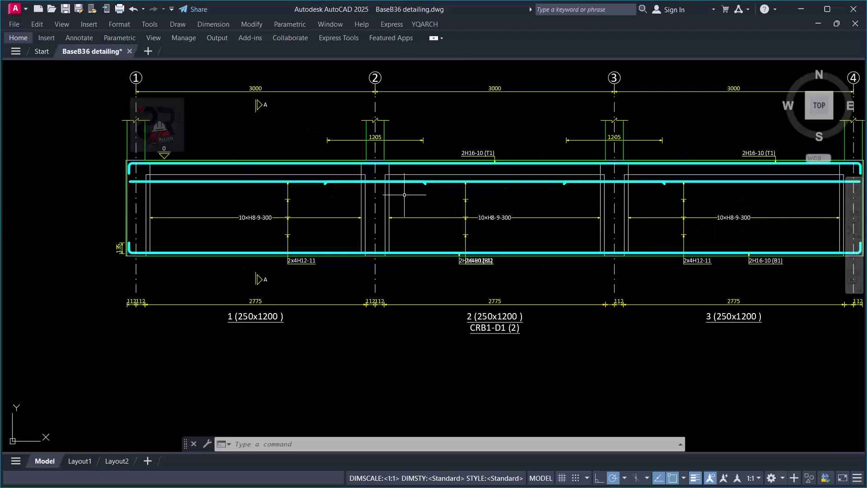
left_click(348, 245)
scroll(312, 199, "up", 3)
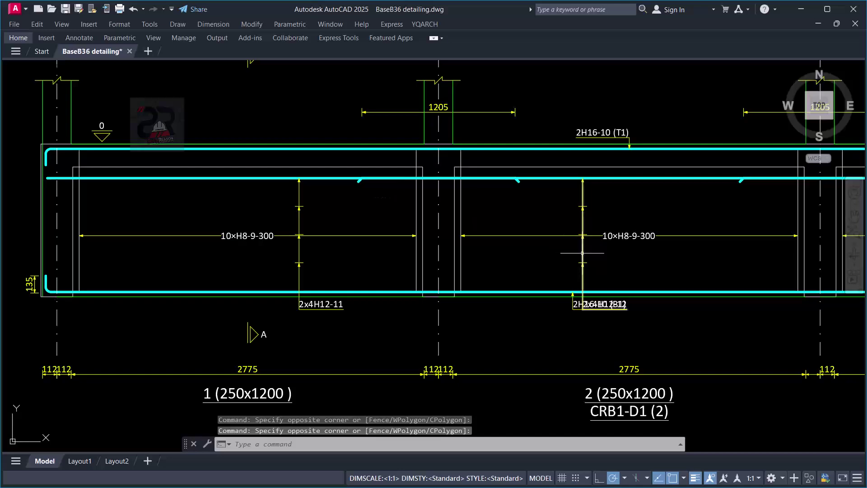
scroll(344, 211, "down", 2)
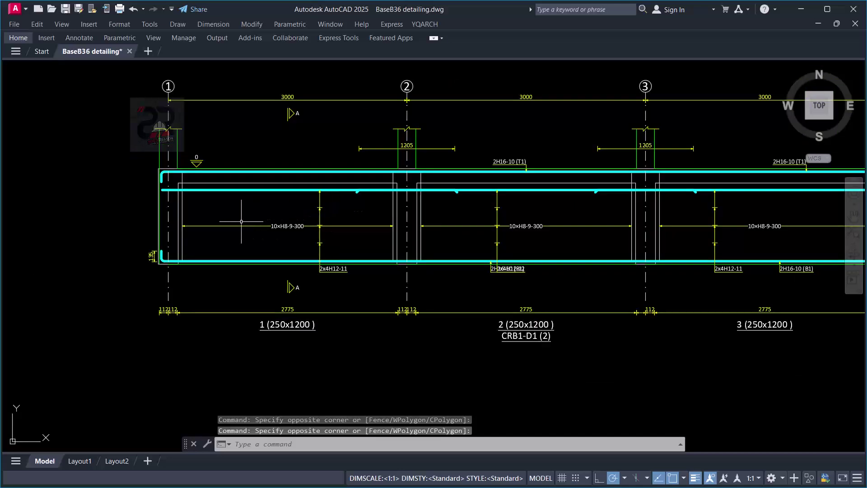
scroll(257, 266, "up", 2)
scroll(344, 286, "down", 2)
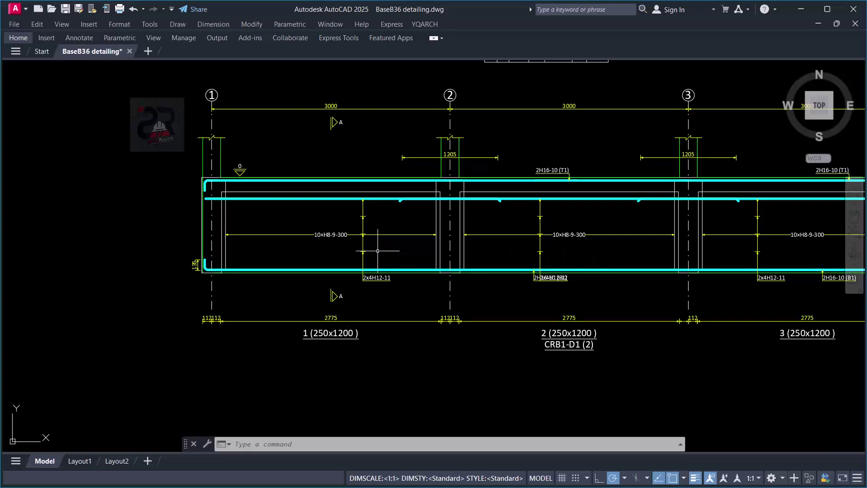
scroll(294, 235, "down", 2)
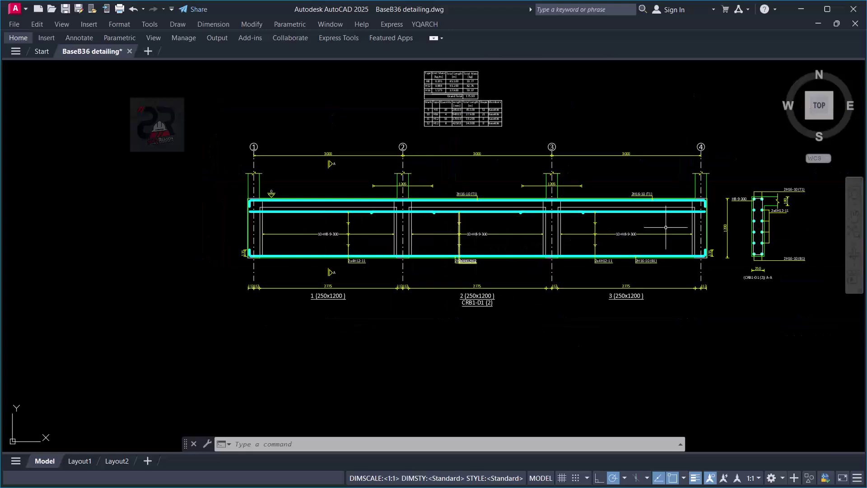
scroll(556, 271, "up", 3)
scroll(542, 286, "down", 1)
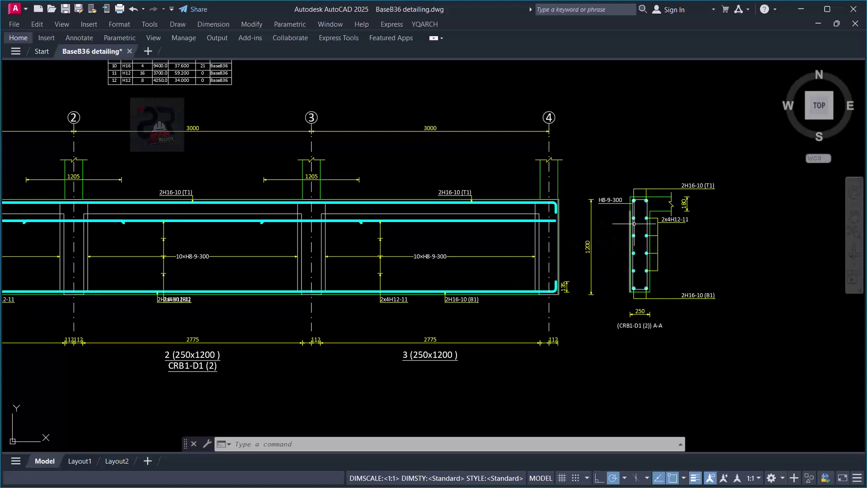
scroll(633, 223, "down", 2)
scroll(379, 226, "up", 2)
scroll(319, 232, "up", 3)
scroll(444, 219, "down", 5)
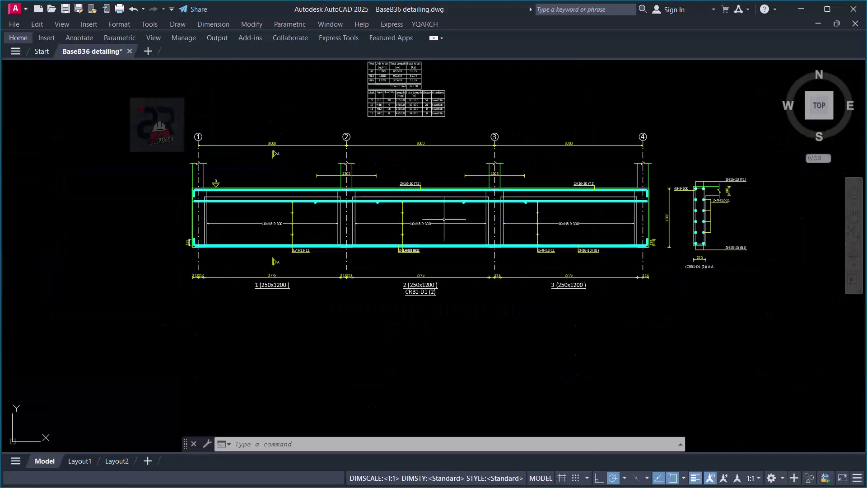
scroll(351, 218, "up", 2)
scroll(369, 210, "up", 3)
scroll(359, 210, "down", 4)
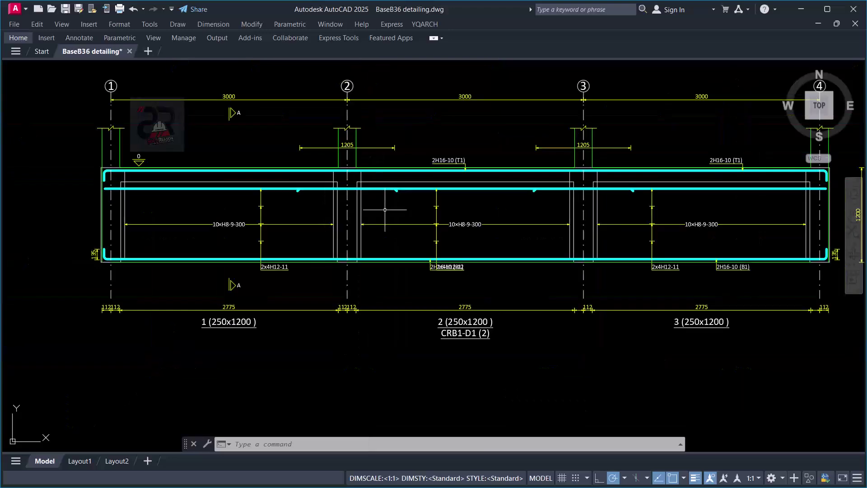
left_click(457, 207)
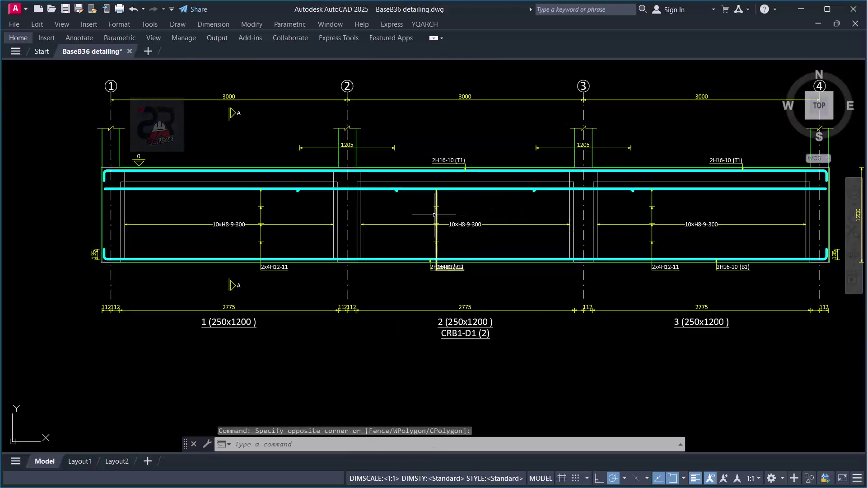
left_click(361, 192)
left_click(388, 203)
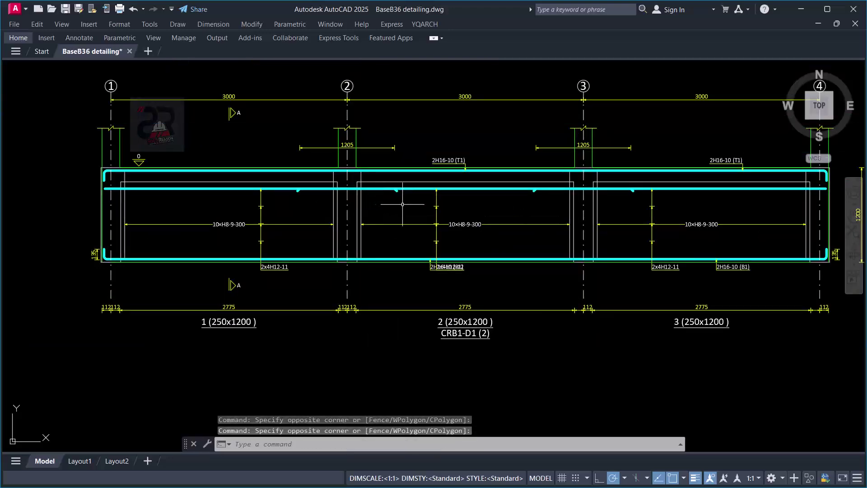
scroll(399, 180, "down", 2)
scroll(399, 180, "up", 2)
left_click(550, 177)
- Complete the selection of beam BaseB36 and zoom in on it in the 3D view
left_click(424, 120)
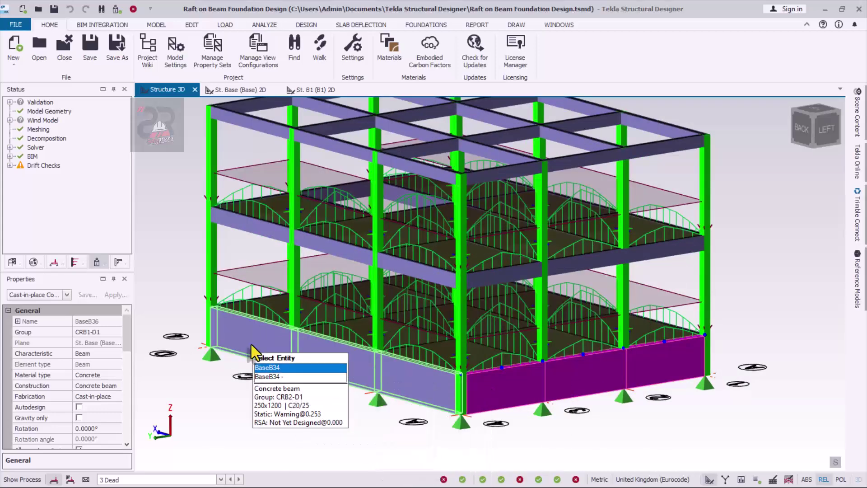
scroll(312, 359, "up", 2)
scroll(537, 414, "down", 3)
scroll(543, 362, "up", 5)
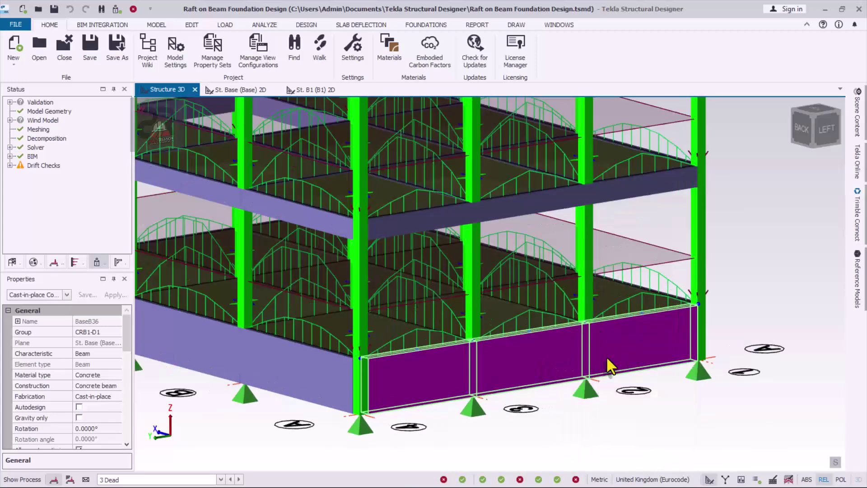
scroll(446, 379, "down", 3)
scroll(514, 336, "up", 4)
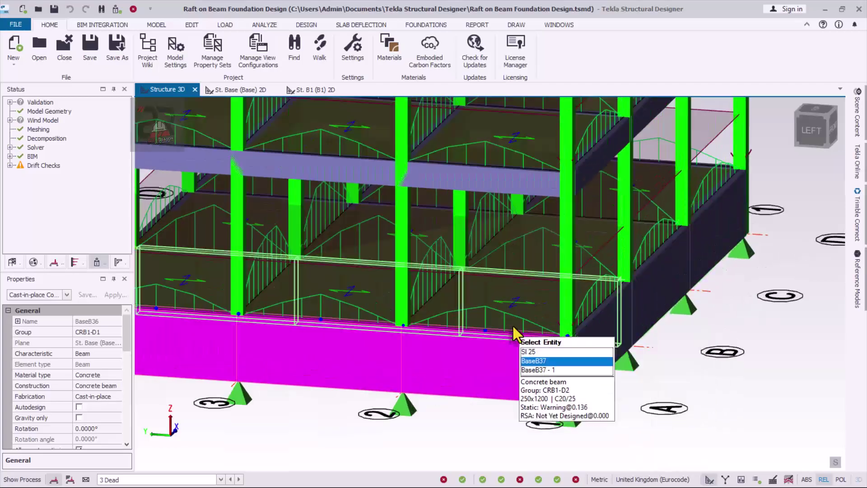
scroll(520, 392, "down", 3)
scroll(486, 321, "up", 5)
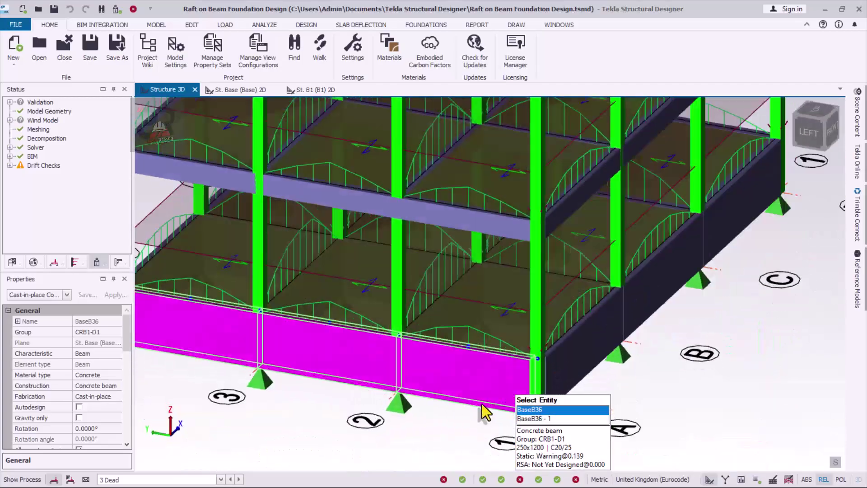
scroll(579, 343, "down", 3)
- Orbit to an oblique view of the magenta BaseB36 beam, then return to AutoCAD
middle_click_drag(596, 378, 518, 393)
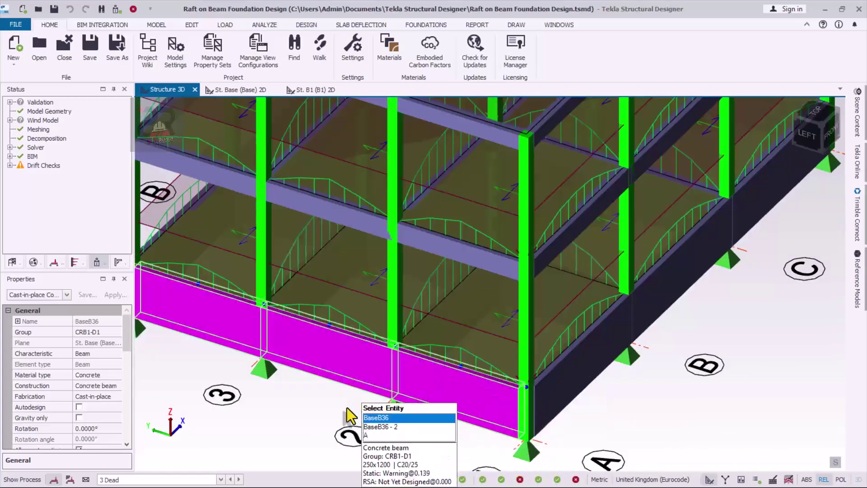
scroll(596, 357, "up", 5)
scroll(597, 357, "down", 3)
scroll(561, 333, "up", 2)
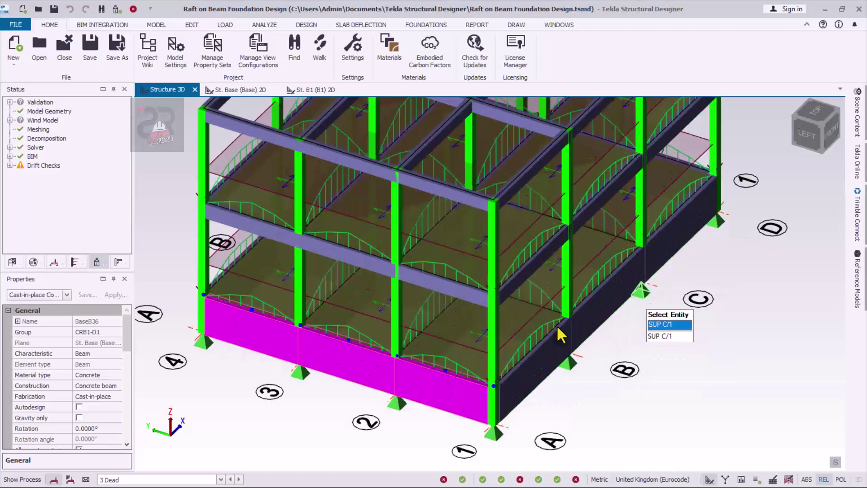
scroll(599, 361, "up", 2)
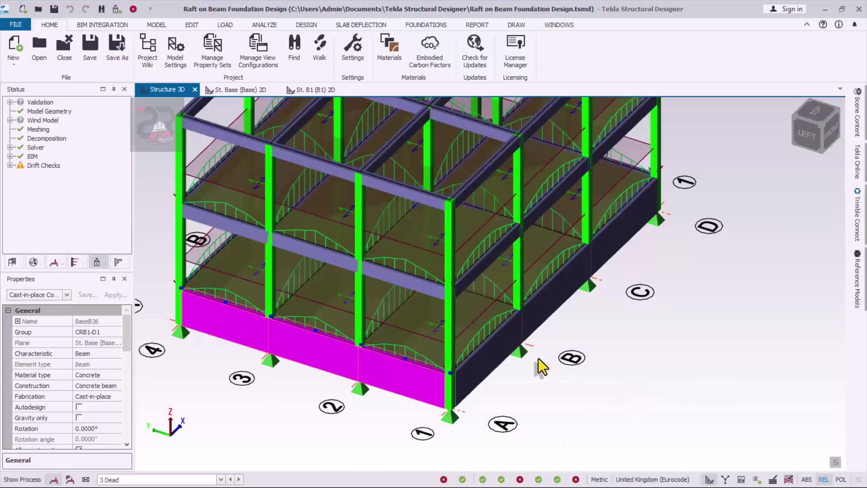
scroll(499, 375, "up", 2)
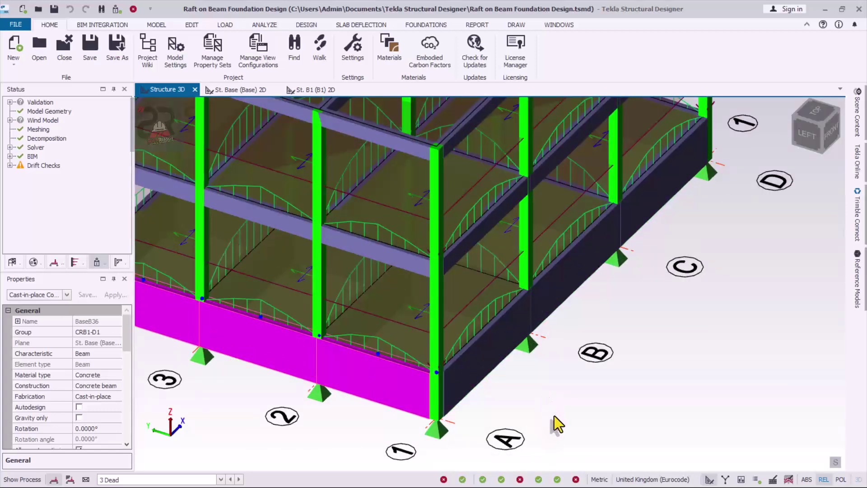
key("alt+Tab")
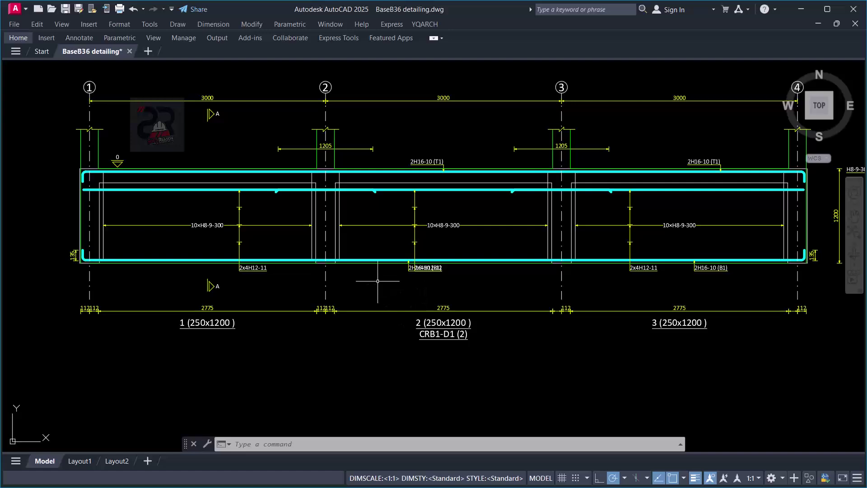
scroll(179, 236, "down", 2)
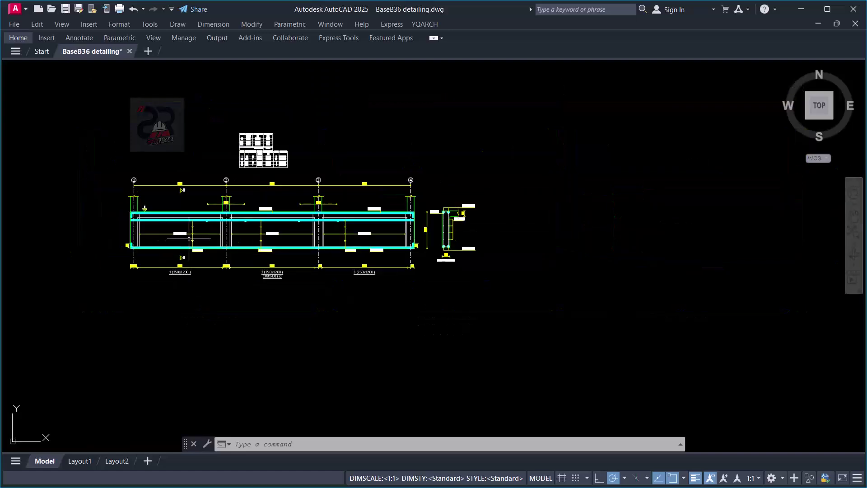
scroll(174, 223, "up", 2)
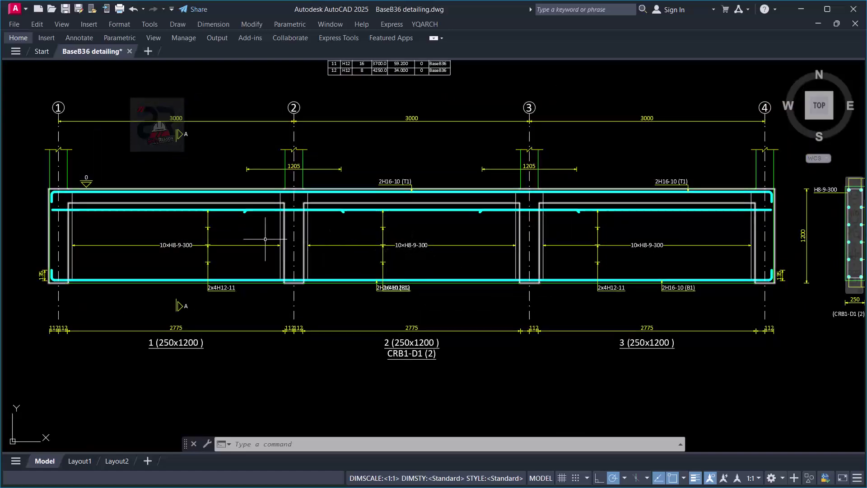
scroll(226, 221, "down", 2)
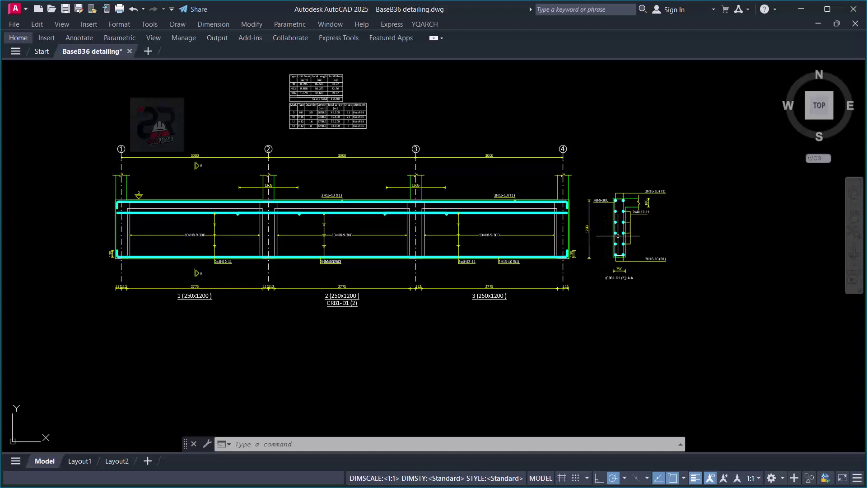
scroll(308, 202, "up", 4)
scroll(385, 220, "down", 4)
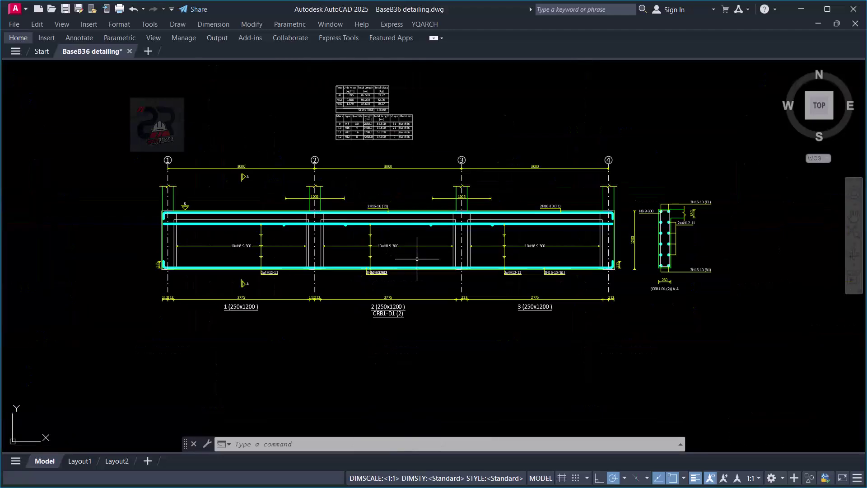
left_click(412, 192)
left_click(392, 192)
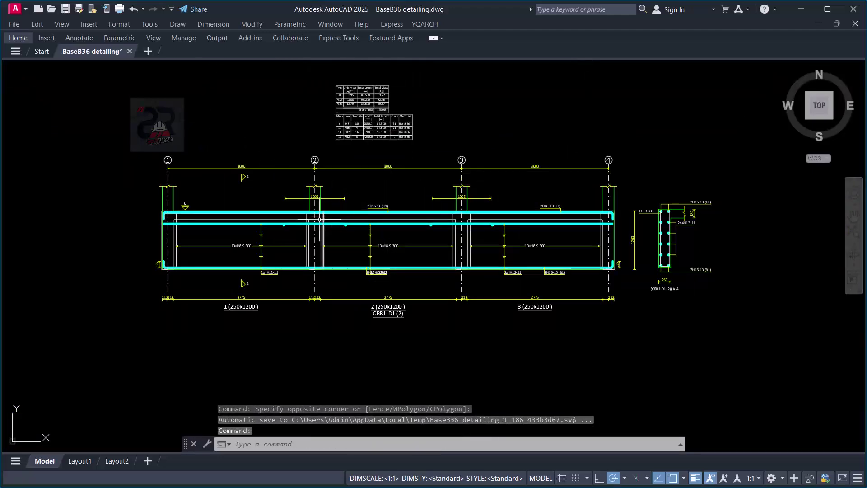
scroll(316, 217, "up", 2)
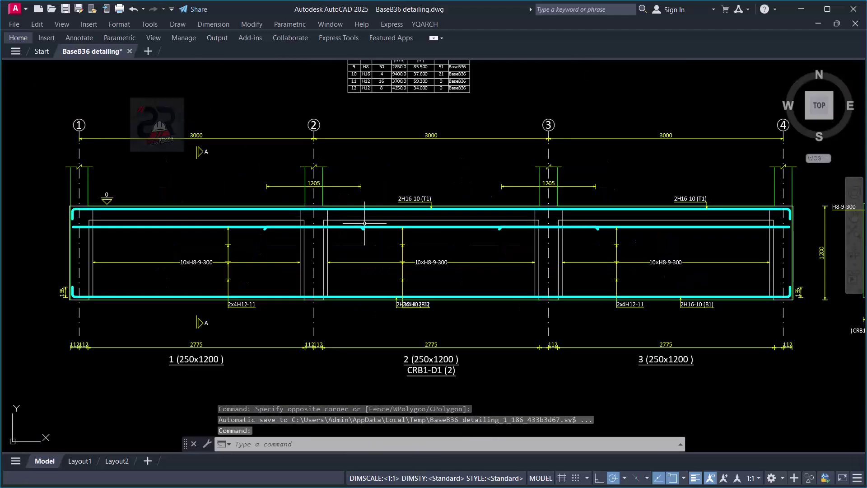
left_click(440, 160)
left_click(396, 184)
scroll(361, 207, "down", 2)
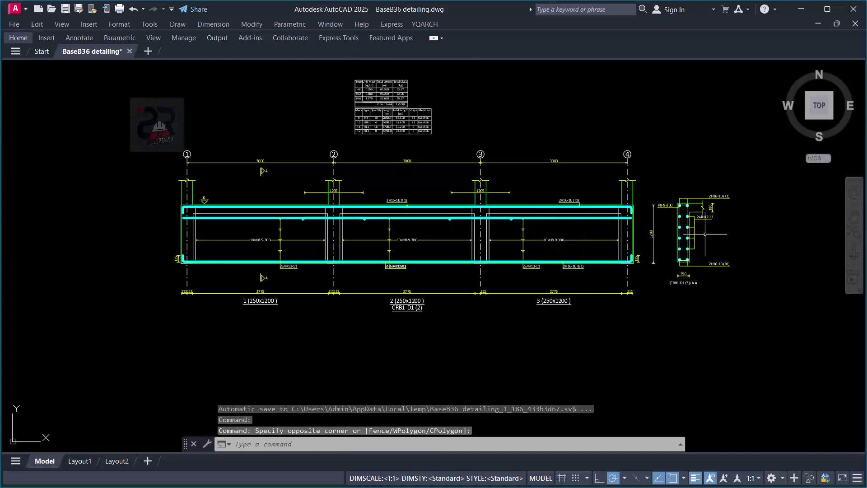
scroll(703, 237, "up", 4)
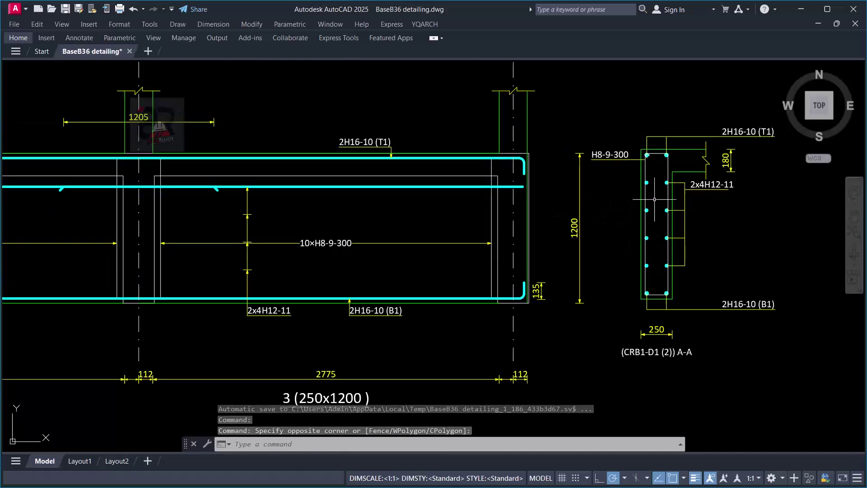
scroll(654, 199, "up", 1)
scroll(654, 199, "down", 2)
scroll(669, 221, "down", 2)
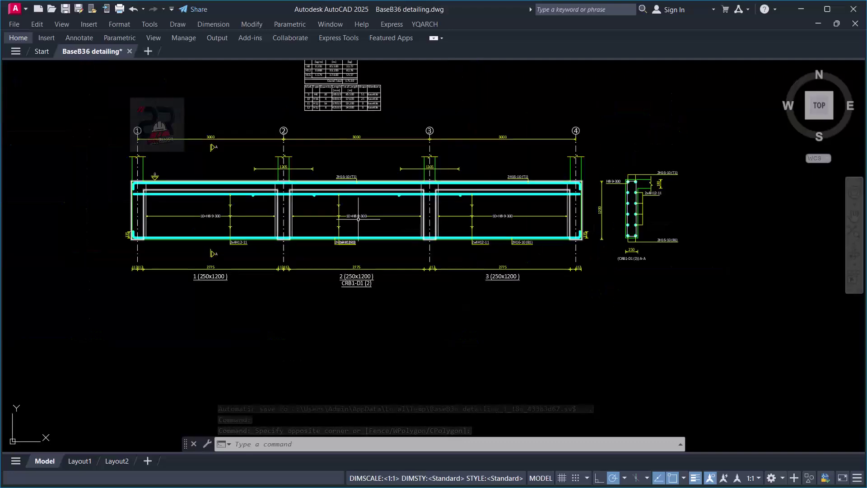
scroll(217, 181, "up", 2)
scroll(651, 231, "down", 3)
scroll(647, 229, "up", 6)
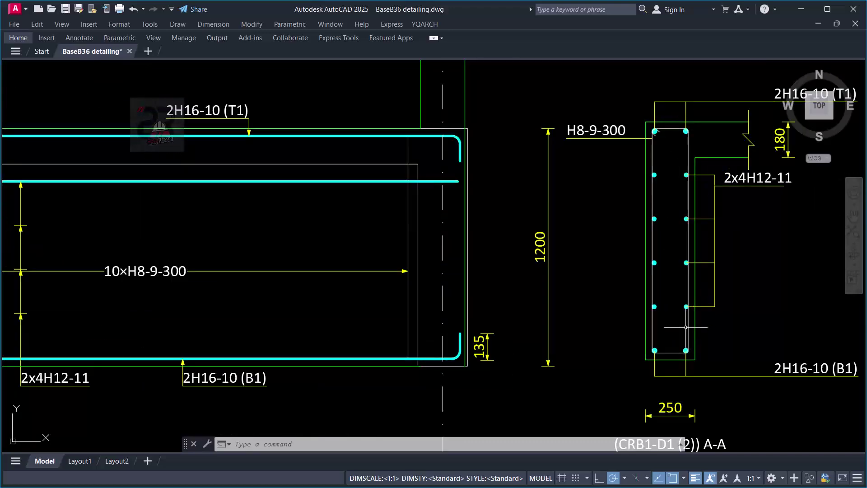
scroll(601, 207, "down", 6)
left_click(600, 148)
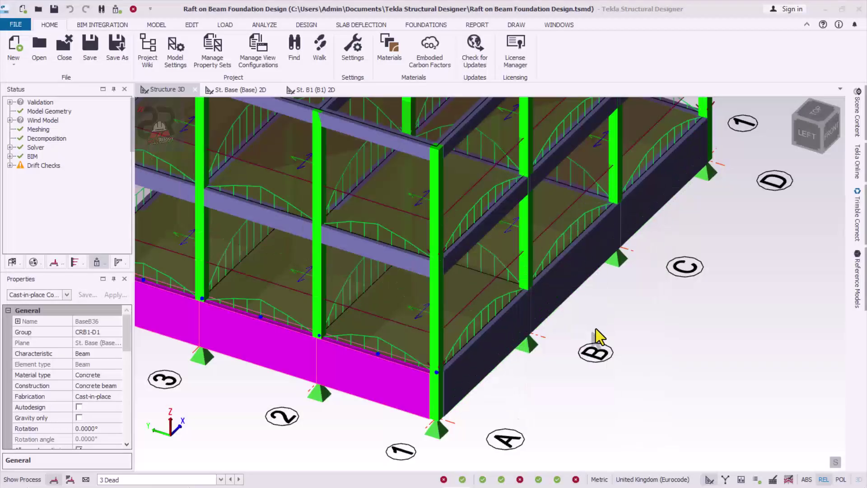
mouse_move(418, 348)
scroll(419, 348, "down", 3)
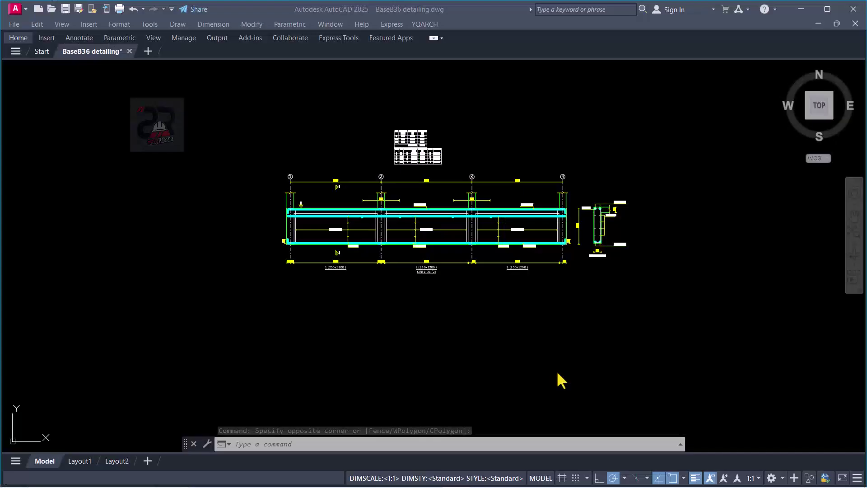
scroll(434, 229, "up", 4)
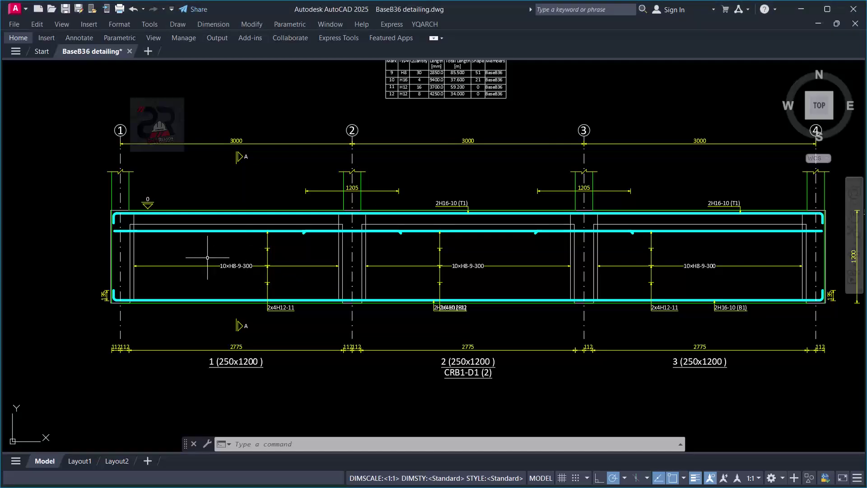
scroll(652, 249, "down", 4)
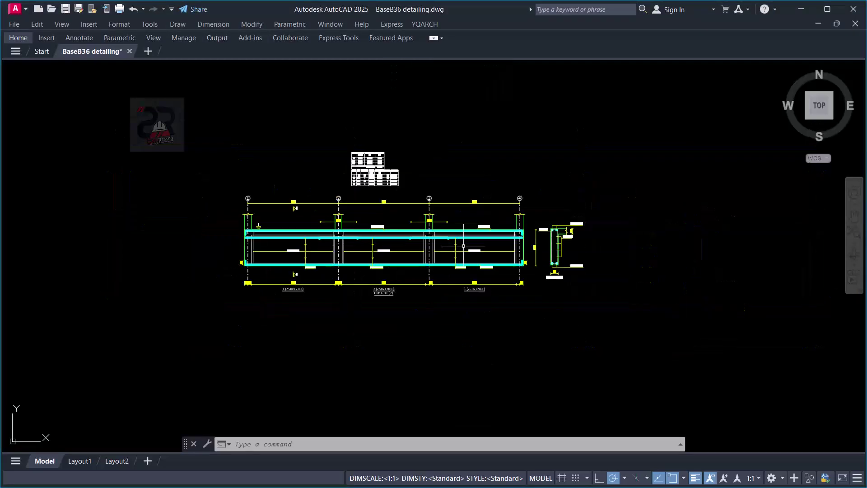
scroll(470, 235, "up", 2)
scroll(470, 234, "up", 2)
left_click(557, 214)
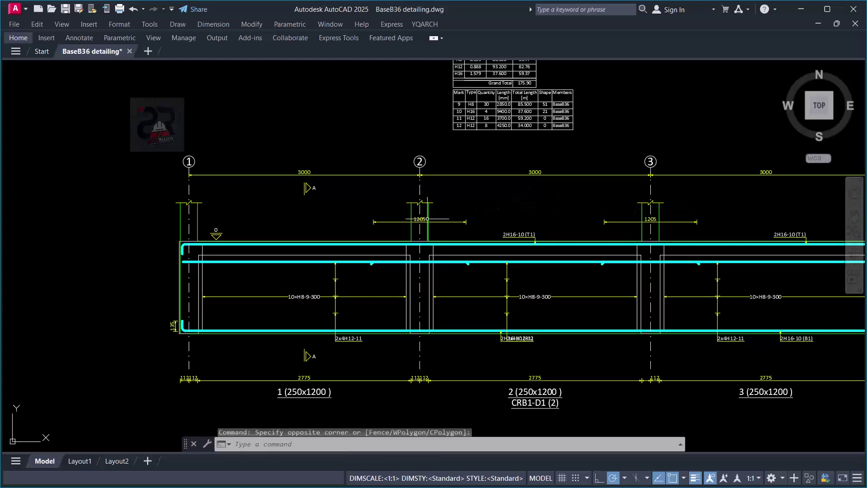
scroll(427, 220, "down", 3)
scroll(491, 270, "up", 3)
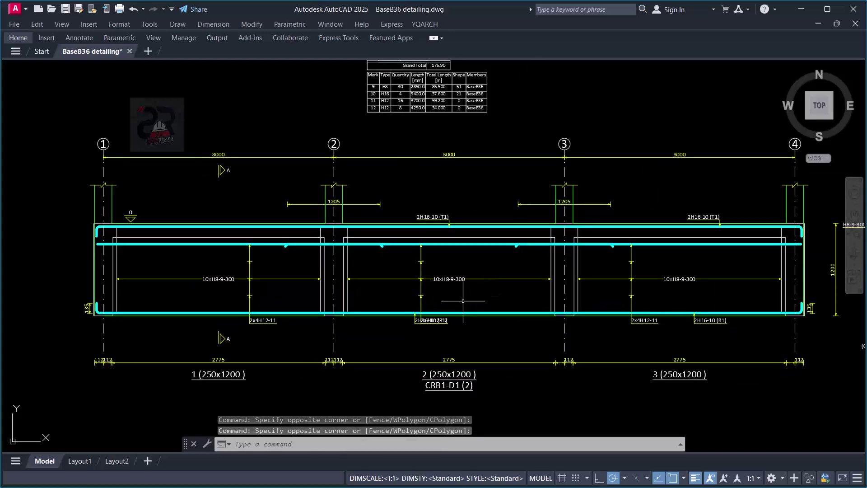
scroll(470, 252, "up", 2)
scroll(429, 226, "down", 4)
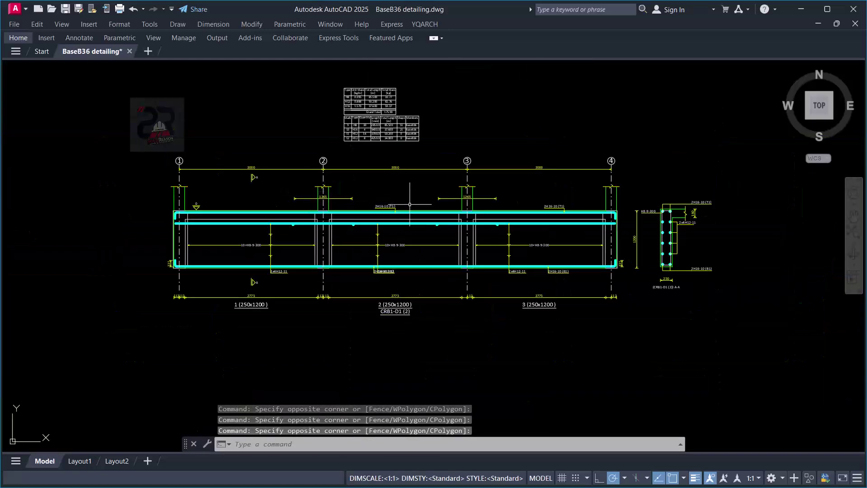
scroll(391, 203, "up", 4)
scroll(395, 202, "down", 4)
scroll(411, 203, "up", 2)
scroll(426, 203, "down", 2)
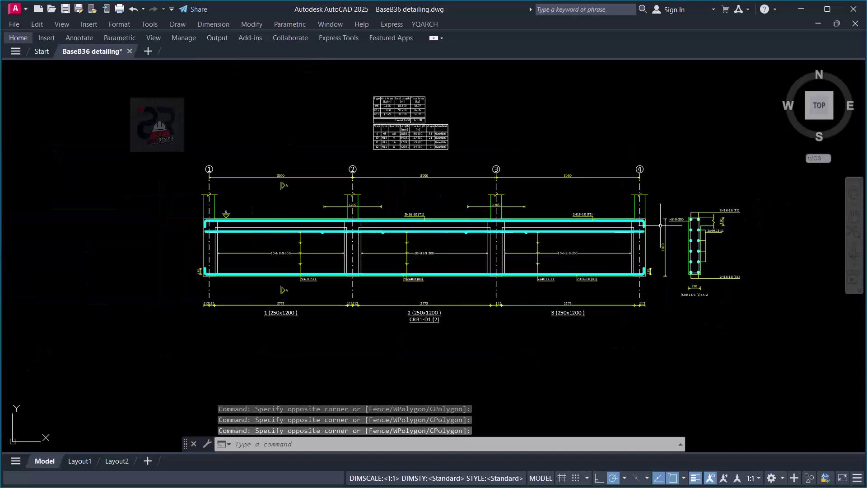
scroll(443, 203, "up", 1)
left_click(440, 203)
left_click(425, 201)
- Clear the selection and bring up the ANALYZE, then DESIGN ribbon tools
left_click(436, 202)
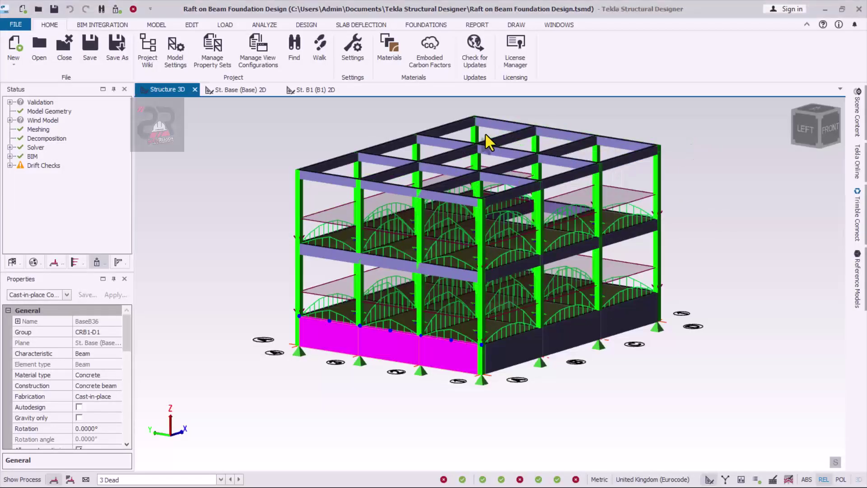
scroll(397, 289, "up", 3)
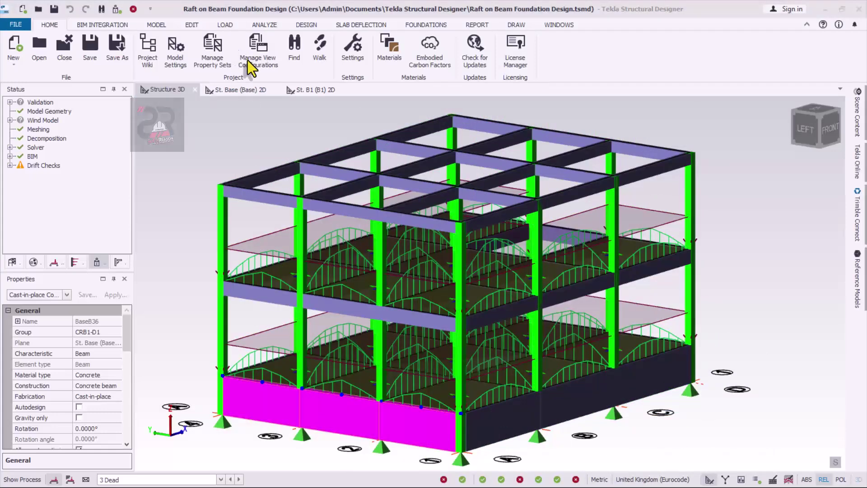
left_click(264, 25)
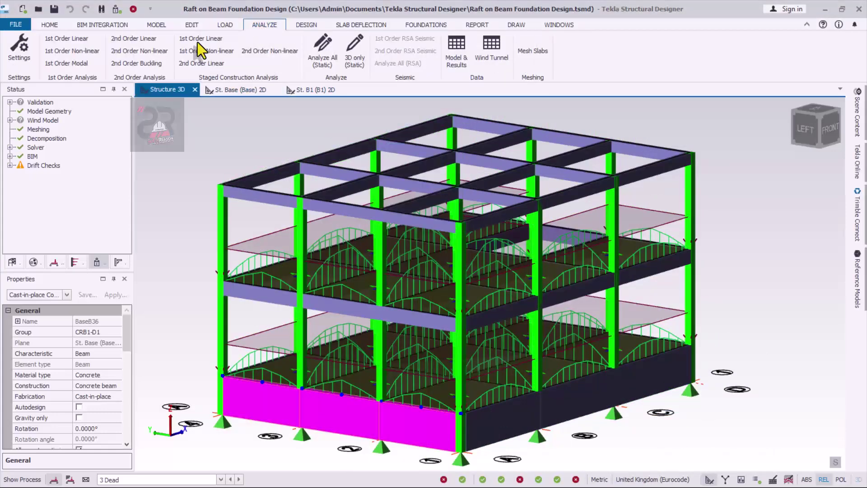
left_click(307, 25)
- Orbit the 3D model and select foundation beam BaseB35, then BaseB36
mouse_move(597, 331)
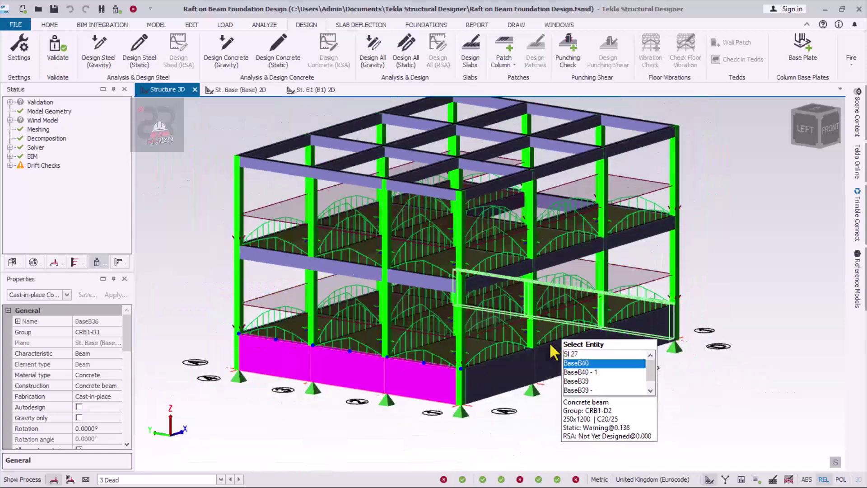
scroll(678, 365, "down", 3)
middle_click_drag(690, 366, 745, 380)
scroll(557, 376, "up", 2)
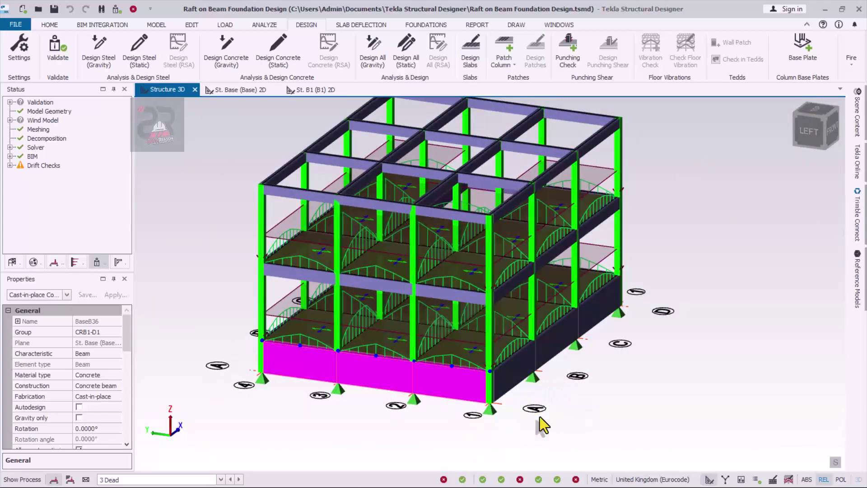
scroll(357, 393, "up", 2)
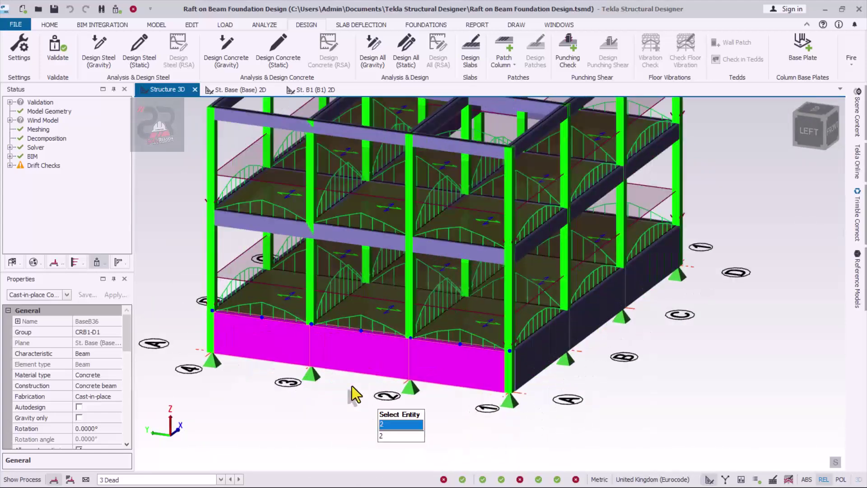
left_click(533, 355)
left_click(461, 365)
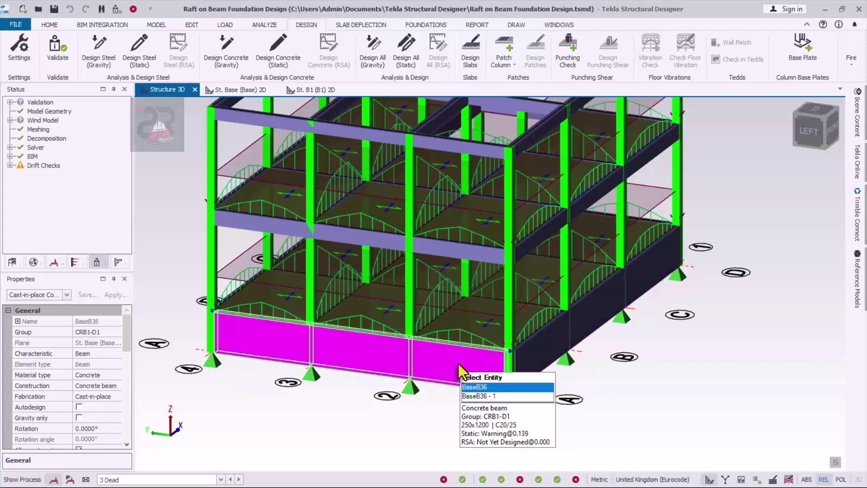
- Open the Load Analysis View for BaseB36 from its context menu
right_click(435, 367)
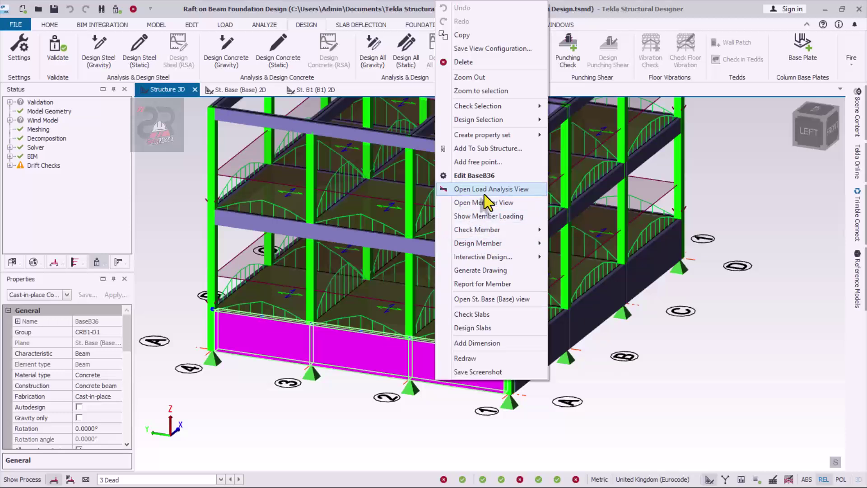
left_click(509, 190)
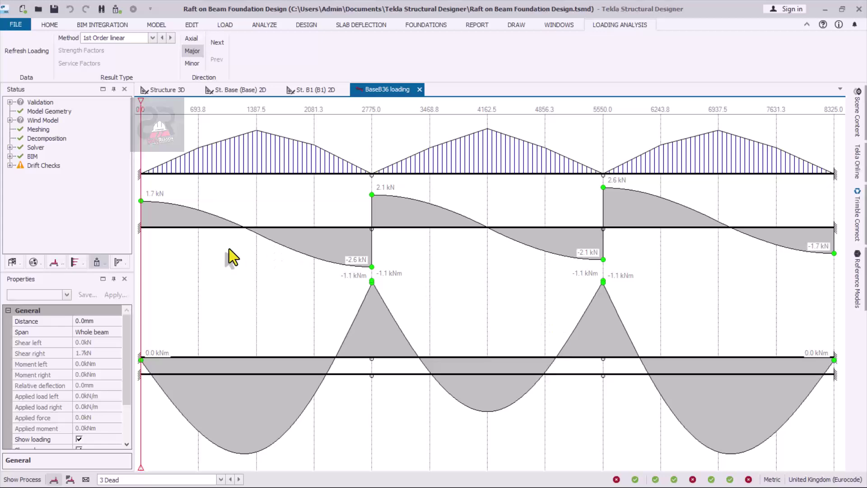
- Return to the Structure 3D view and orbit to a top-left-front angle on the model
left_click(169, 89)
middle_click_drag(410, 272, 513, 418)
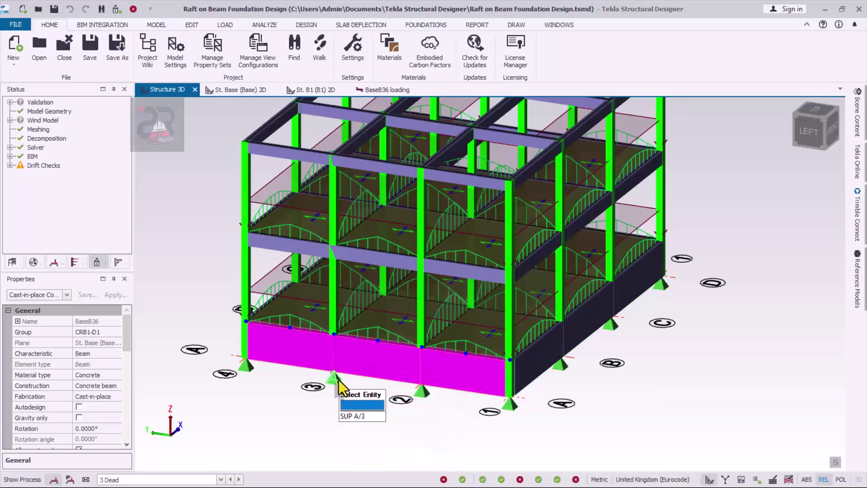
mouse_move(364, 357)
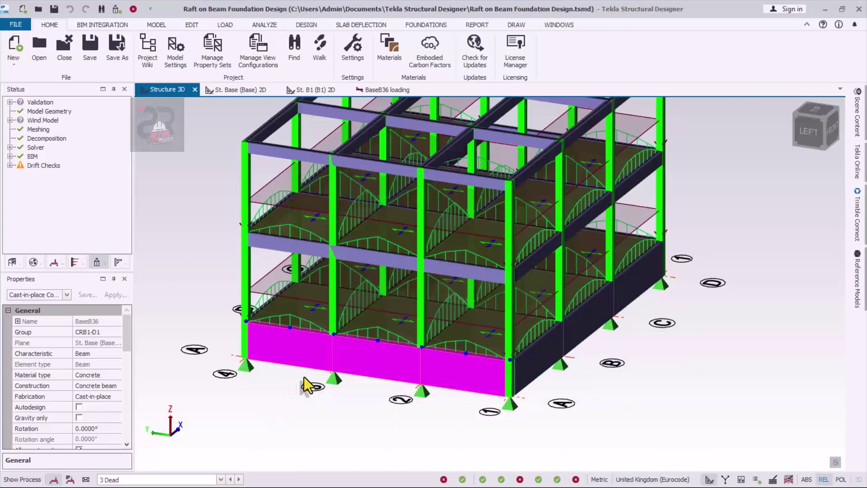
scroll(380, 409, "down", 4)
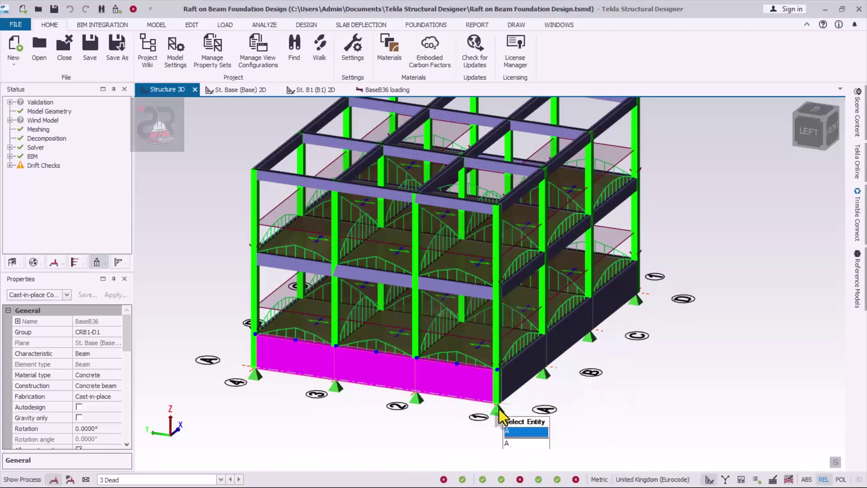
scroll(418, 397, "up", 2)
mouse_move(492, 337)
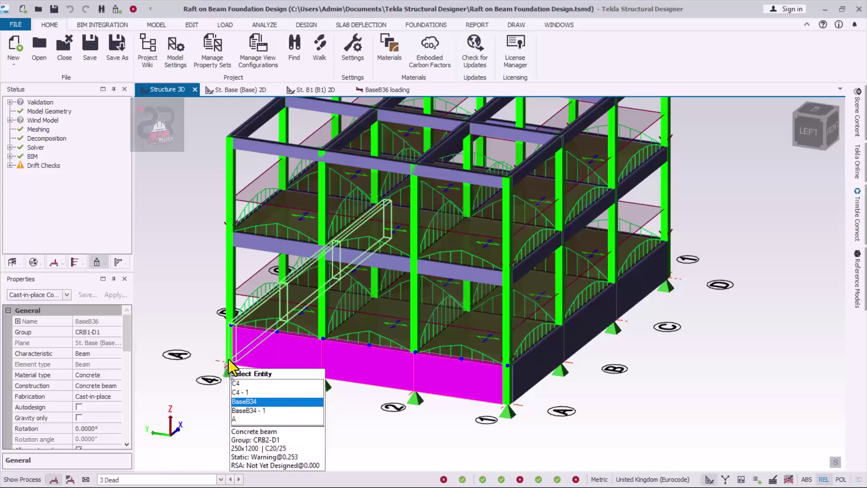
mouse_move(421, 386)
middle_click_drag(354, 416, 520, 375)
scroll(519, 367, "down", 3)
middle_click_drag(577, 382, 395, 392)
scroll(395, 392, "up", 4)
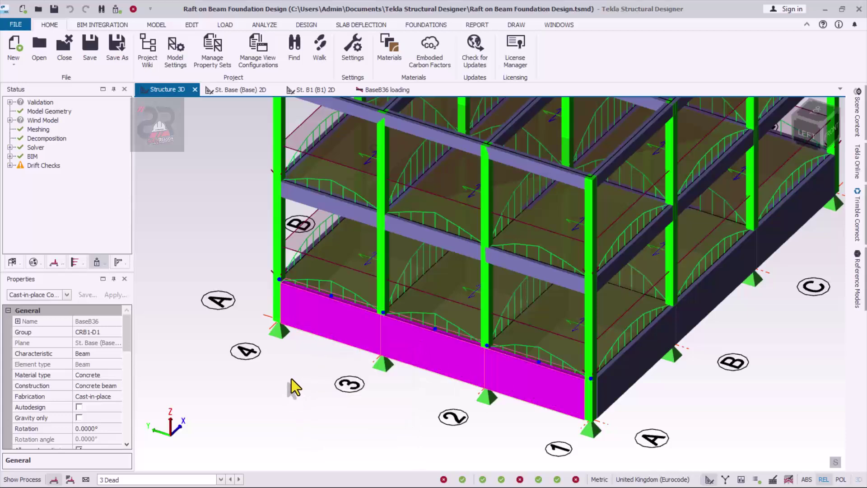
- Reselect BaseB36 and launch its Interactive Design > Static from the context menu
left_click(406, 410)
left_click(413, 342)
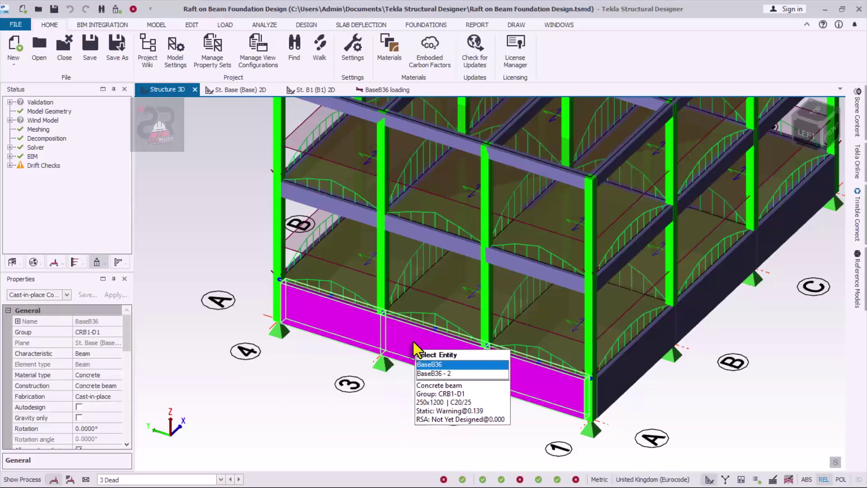
right_click(414, 345)
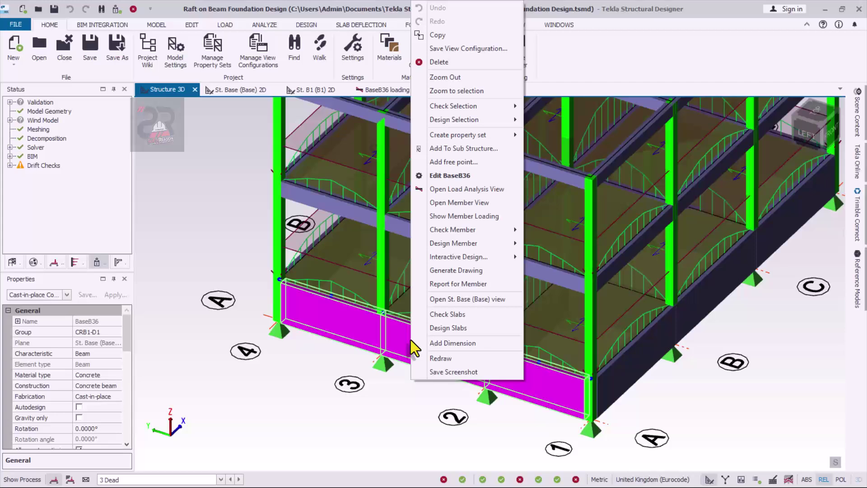
mouse_move(442, 261)
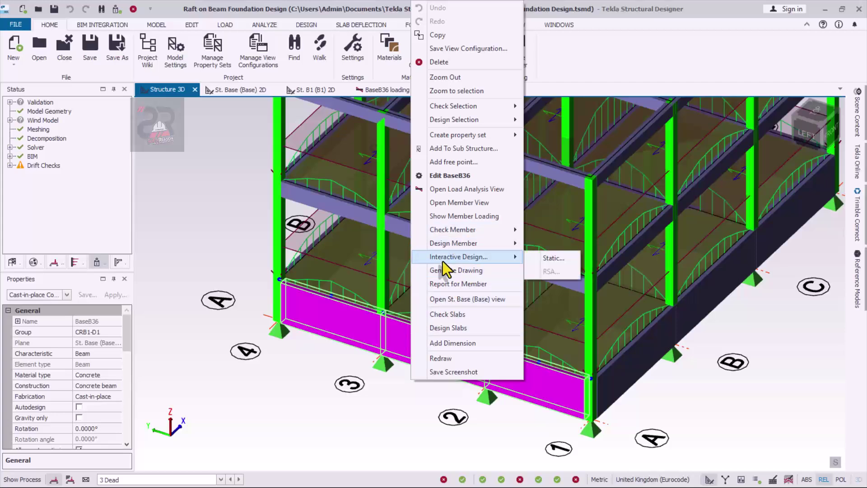
left_click(553, 258)
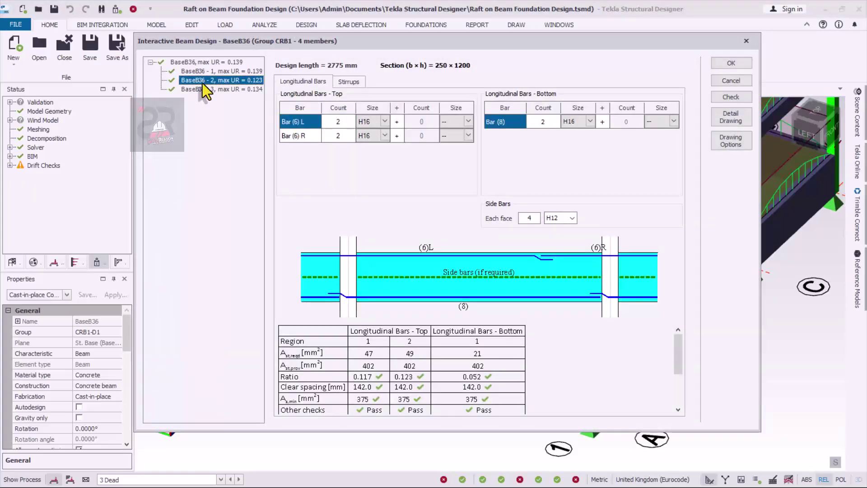
- Review BaseB36 span 1's results and show its stirrup design: 2-leg H8 at 300, ratio 0.131
left_click_drag(465, 40, 441, 47)
left_click(183, 79)
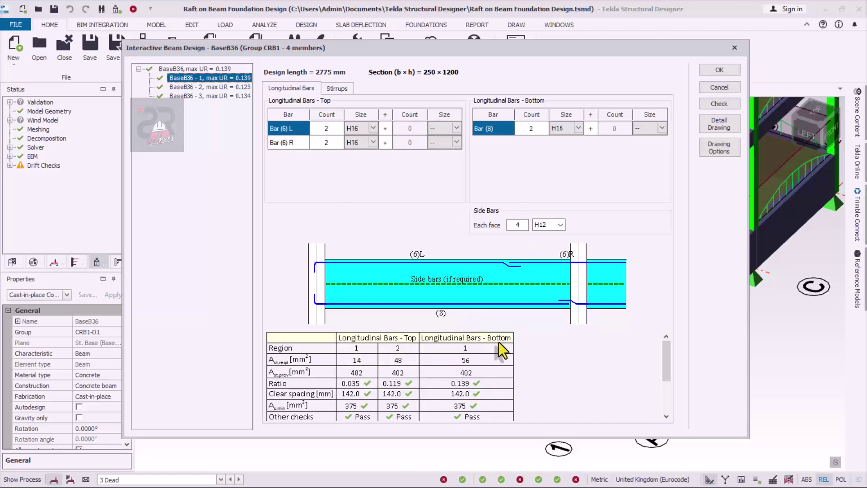
left_click_drag(660, 361, 662, 404)
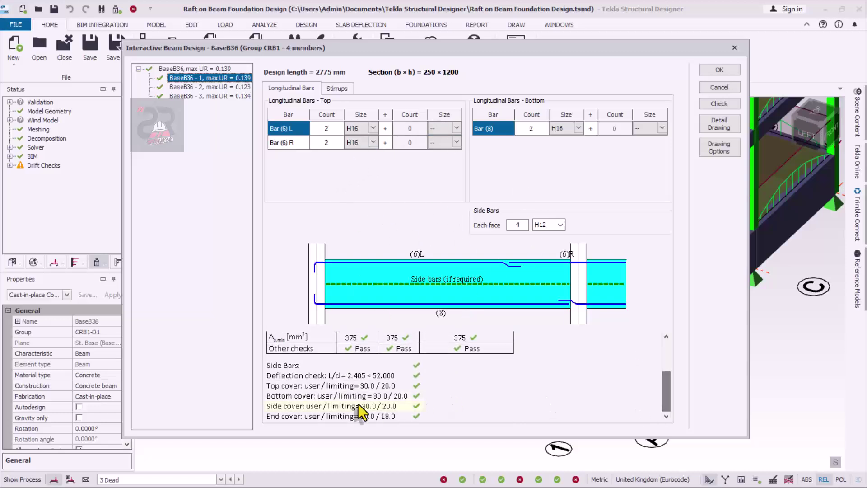
scroll(364, 377, "up", 4)
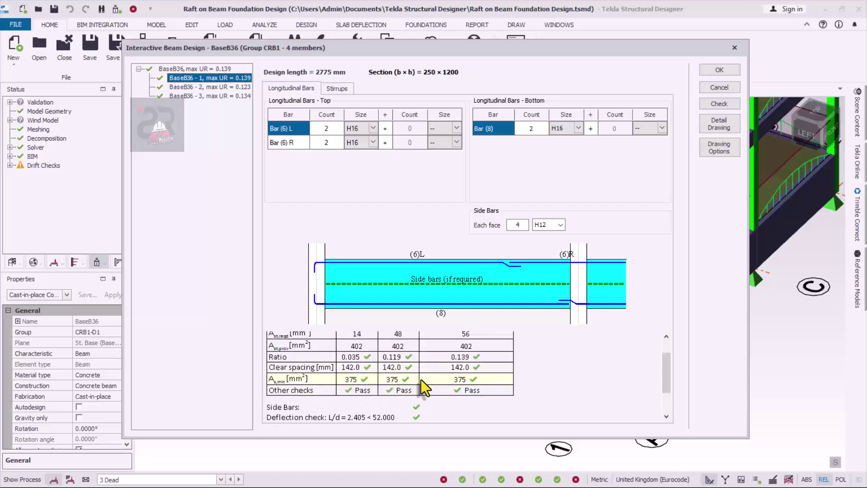
scroll(352, 383, "up", 3)
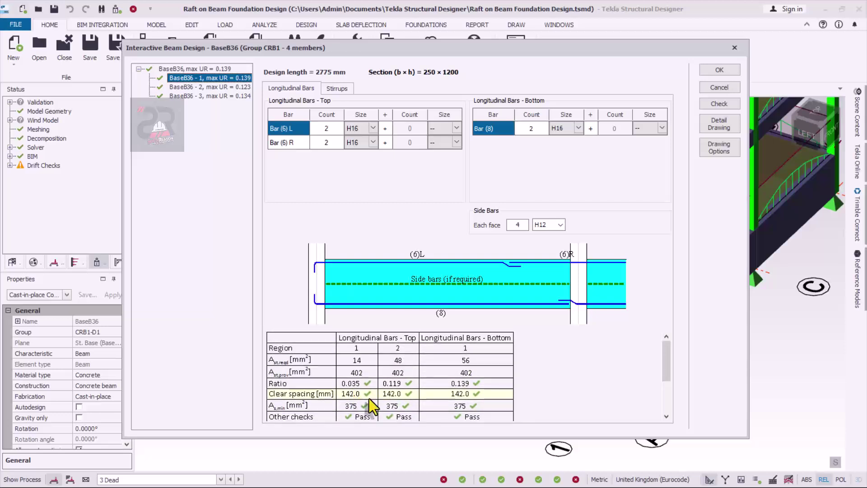
scroll(464, 368, "down", 3)
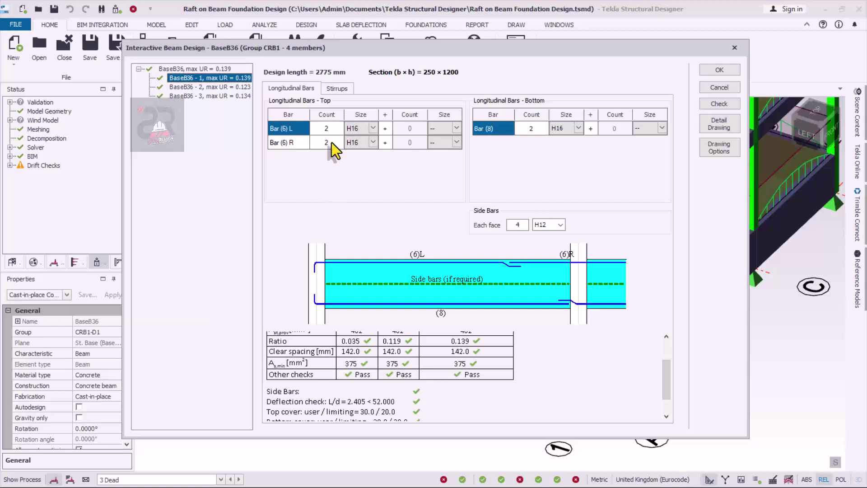
left_click(334, 88)
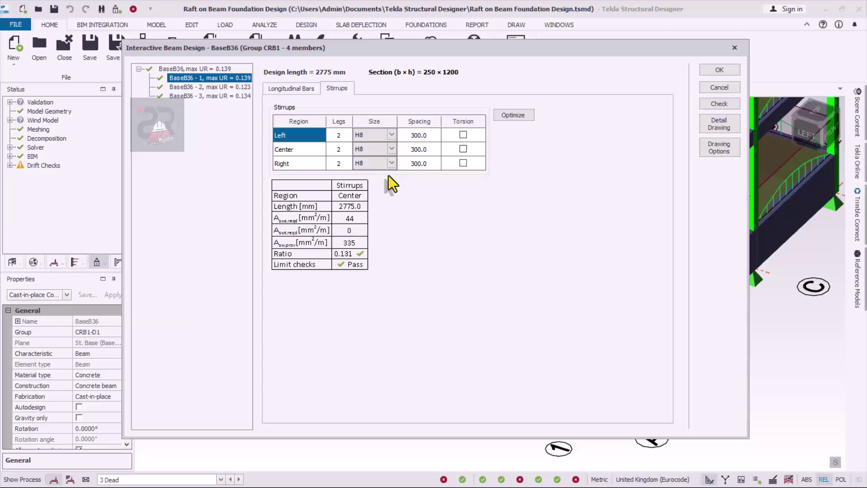
- Show BaseB36 span 1's longitudinal bars again: 2H16 top and bottom, 4 H12 side bars
left_click(291, 90)
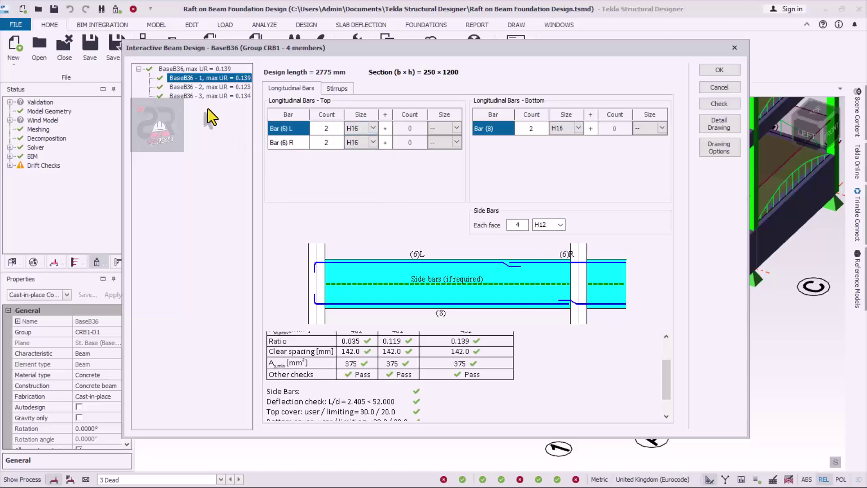
- Cycle through BaseB36 spans 1–3 and the beam summary, ending on span 3's bars (max ratio 0.134)
left_click(198, 88)
left_click(194, 93)
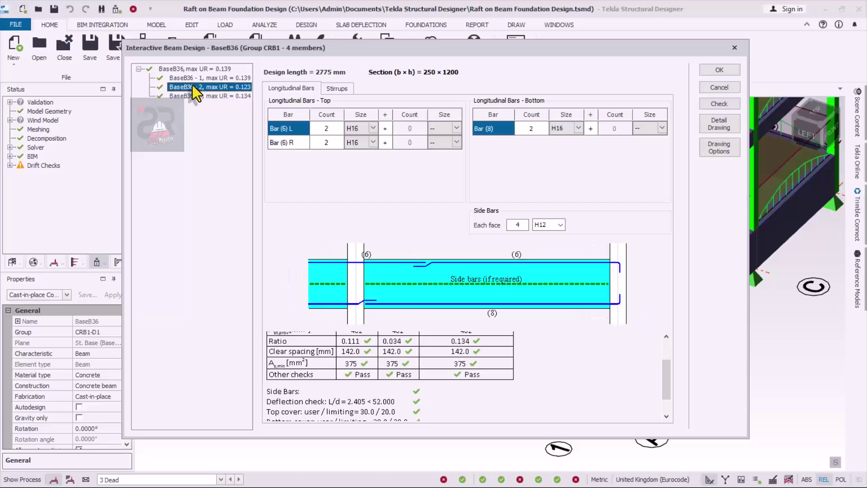
left_click(188, 81)
left_click(182, 69)
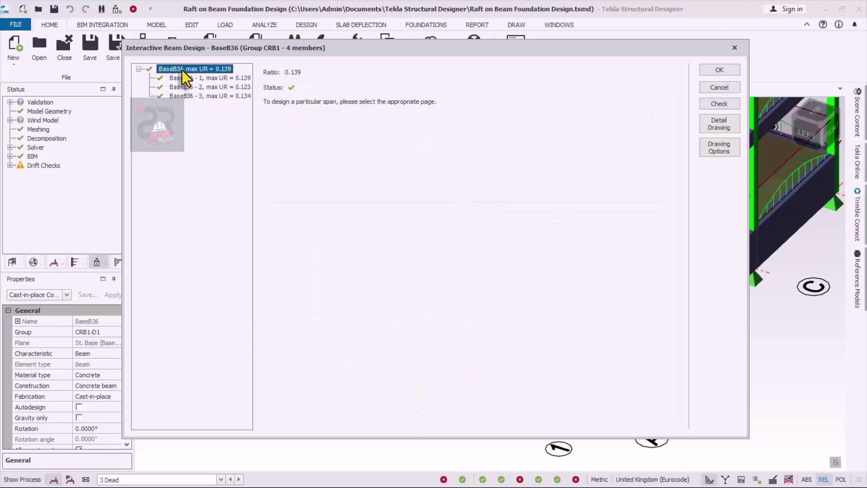
left_click(182, 75)
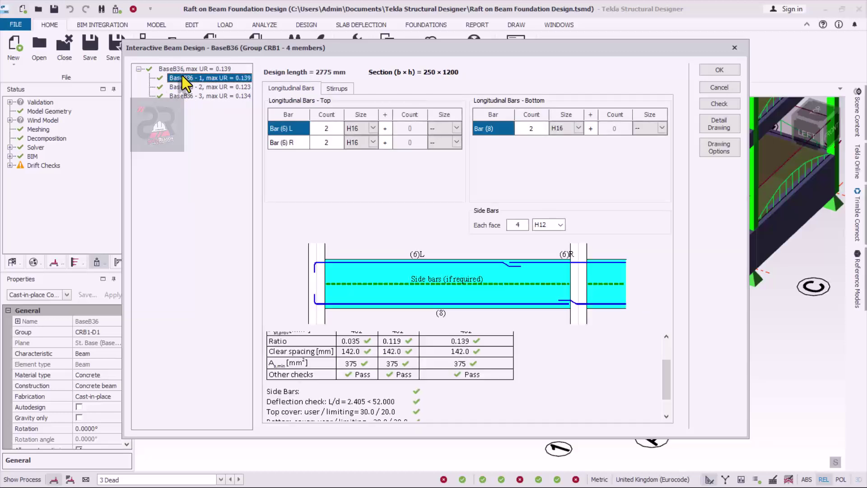
left_click(183, 70)
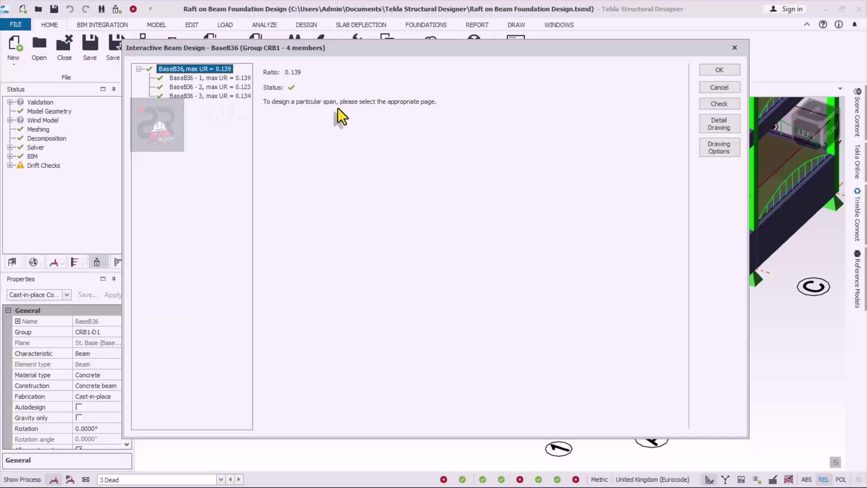
left_click(188, 79)
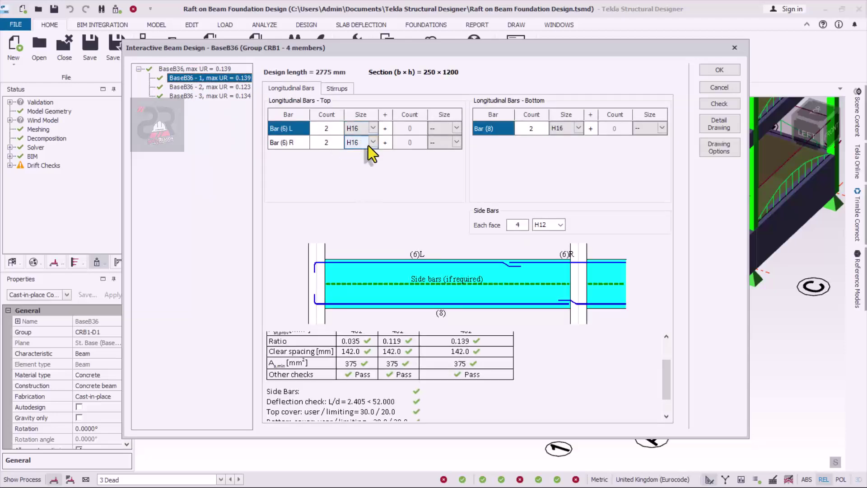
left_click(204, 69)
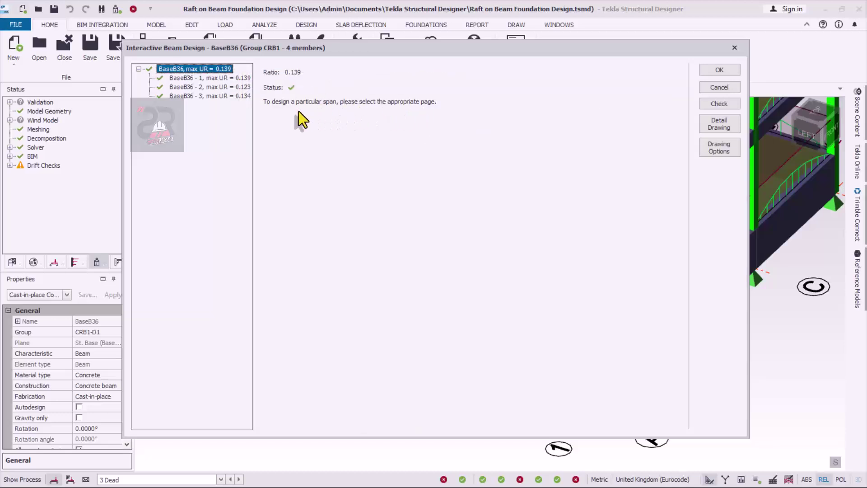
left_click(189, 87)
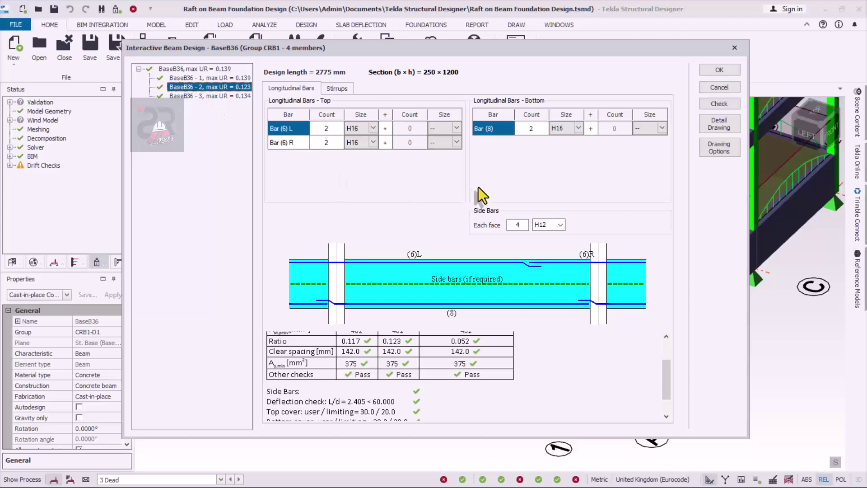
left_click(206, 95)
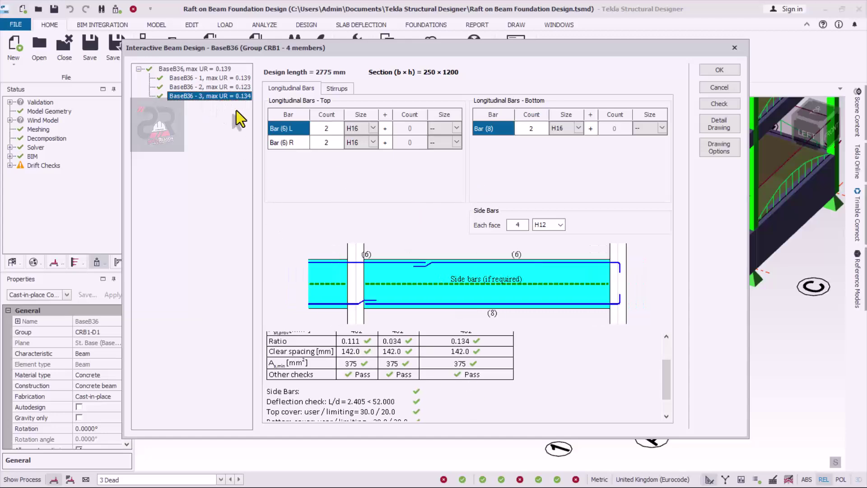
left_click_drag(503, 46, 487, 83)
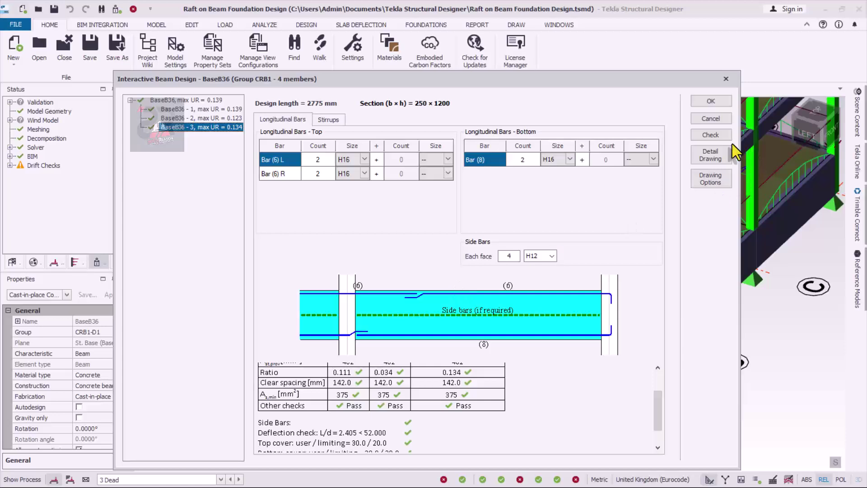
left_click(712, 136)
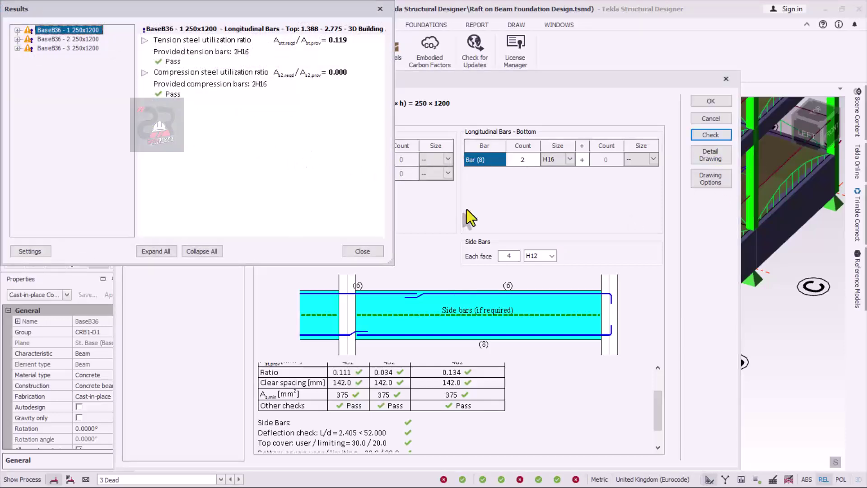
left_click(20, 33)
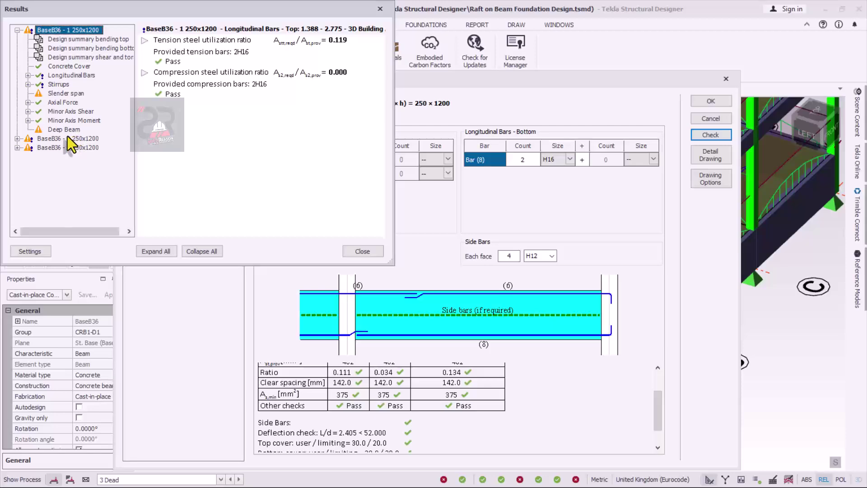
left_click(356, 250)
- Move the Tekla beam design dialog out of the way of the AutoCAD drawings
left_click_drag(606, 83, 595, 36)
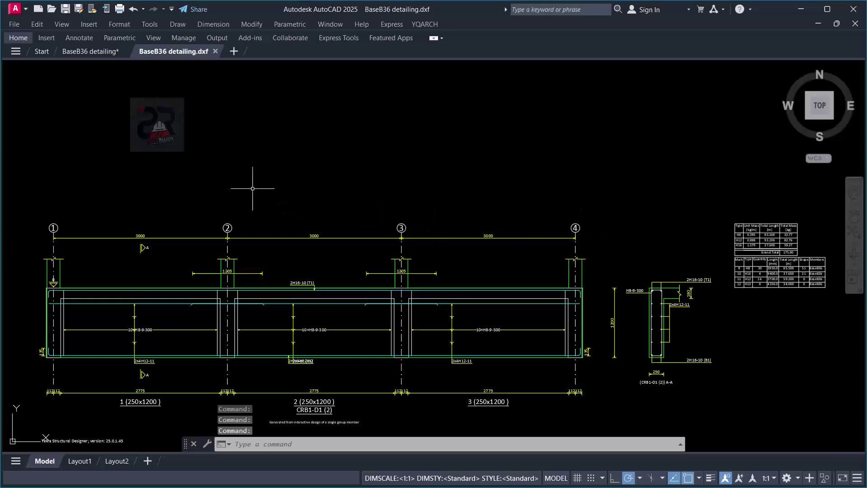
- Compare the BaseB36 detailing drawing with the exported DXF and recentre the beam
left_click(76, 53)
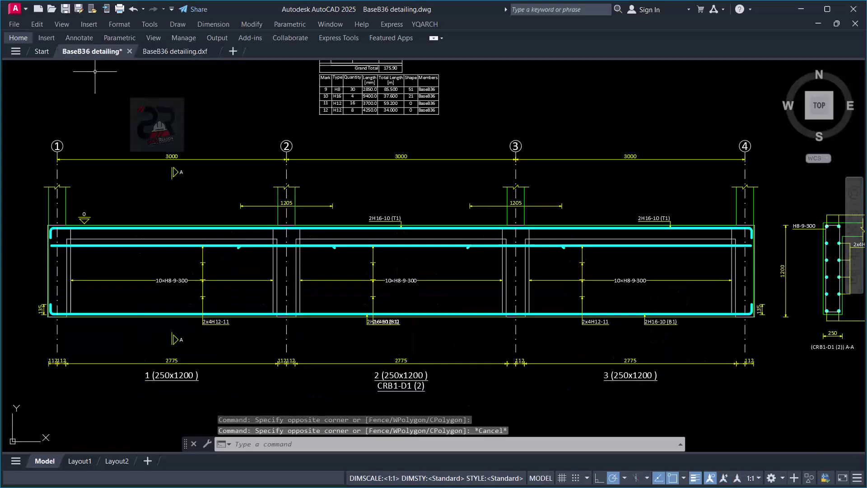
left_click(190, 51)
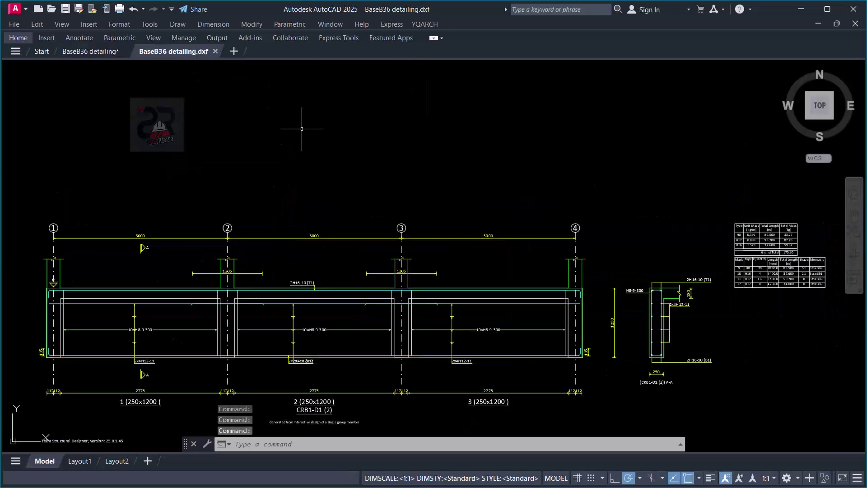
mouse_move(568, 318)
middle_mouse_down()
mouse_move(430, 171)
mouse_move(305, 288)
middle_mouse_up()
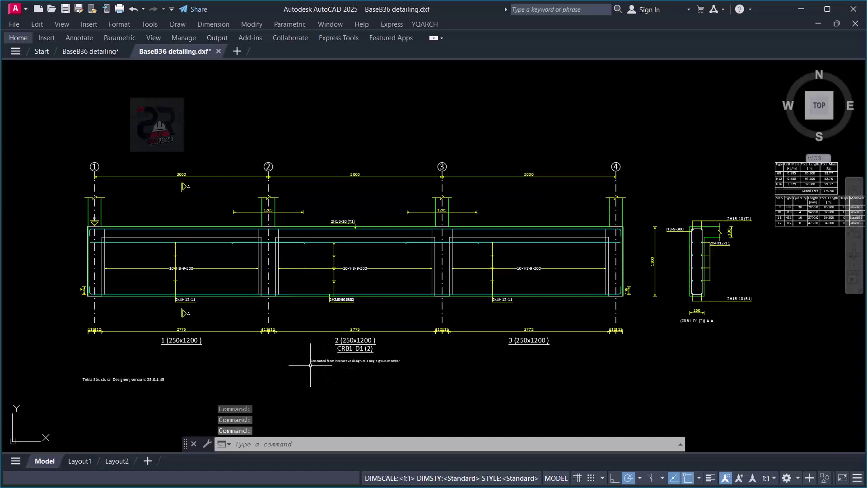
- Zoom in on span 2's overlapping 2H16-10 (B1) and 2x4H12-11 bottom-bar labels
scroll(98, 300, "up", 5)
scroll(190, 175, "up", 5)
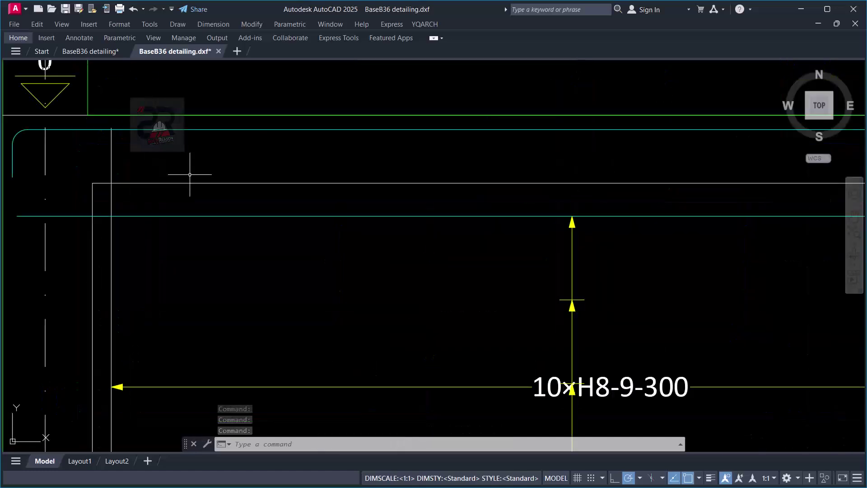
scroll(190, 175, "down", 4)
scroll(213, 248, "down", 5)
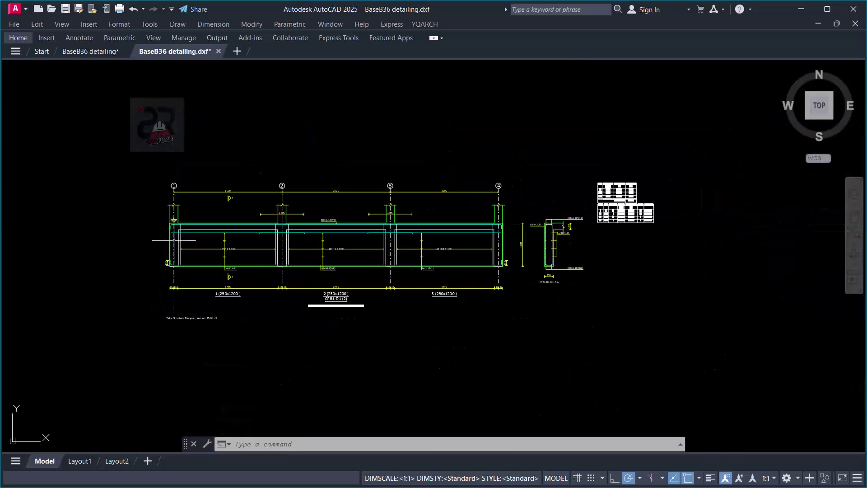
scroll(383, 257, "up", 2)
scroll(678, 231, "up", 2)
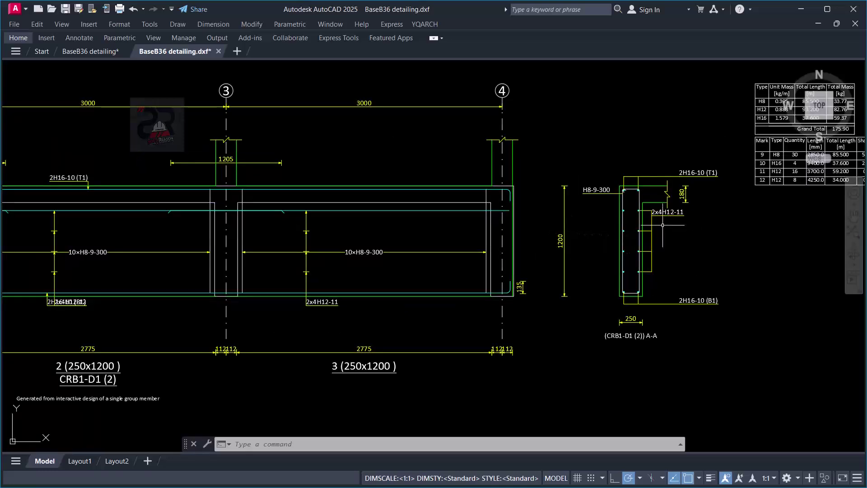
scroll(661, 226, "up", 2)
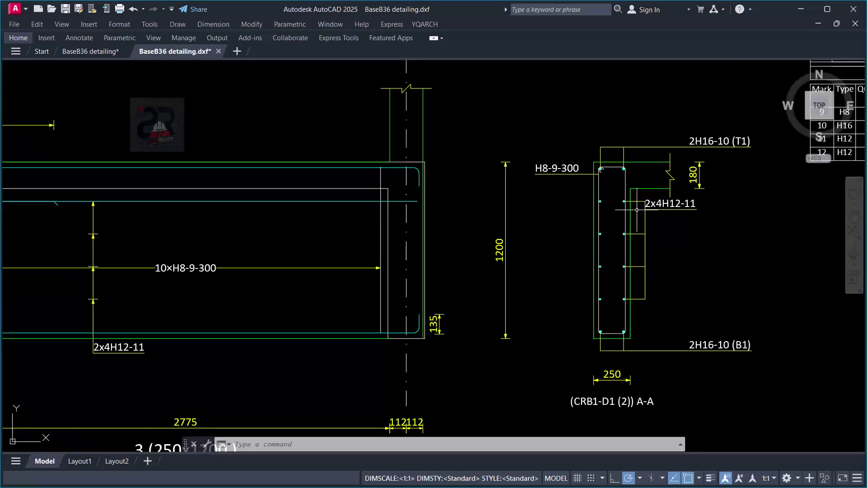
scroll(632, 217, "down", 4)
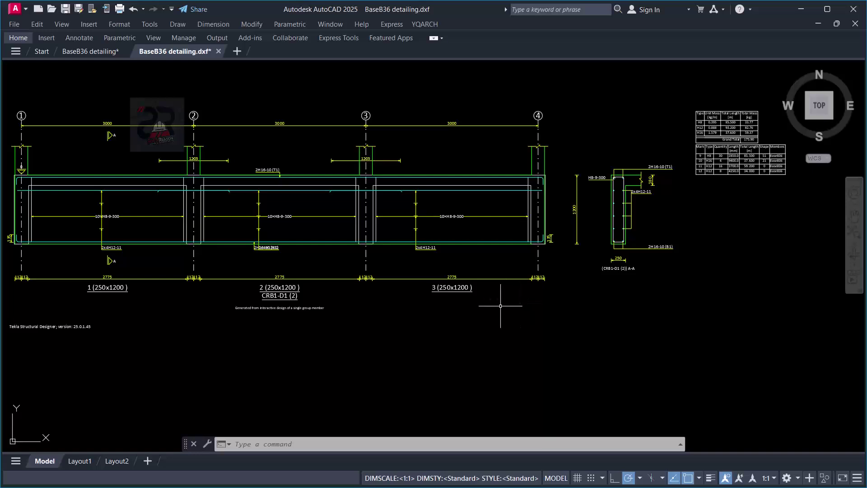
scroll(620, 330, "down", 4)
scroll(570, 300, "up", 2)
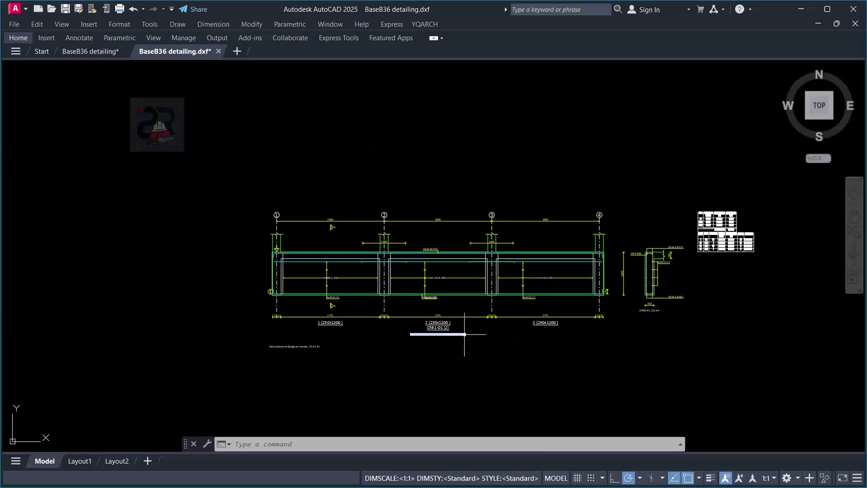
scroll(465, 334, "up", 2)
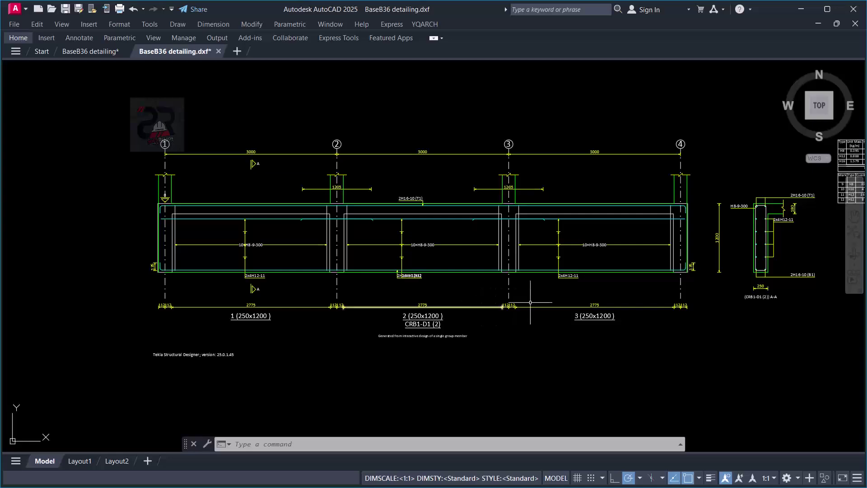
scroll(730, 156, "up", 6)
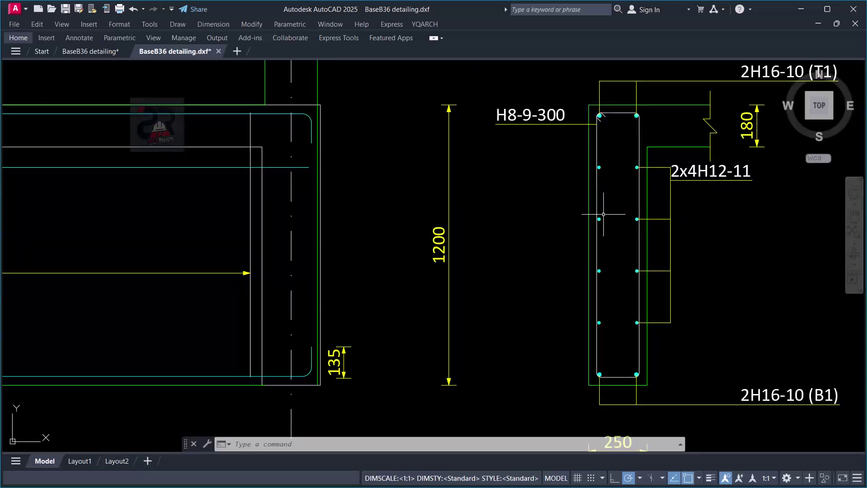
scroll(537, 233, "down", 2)
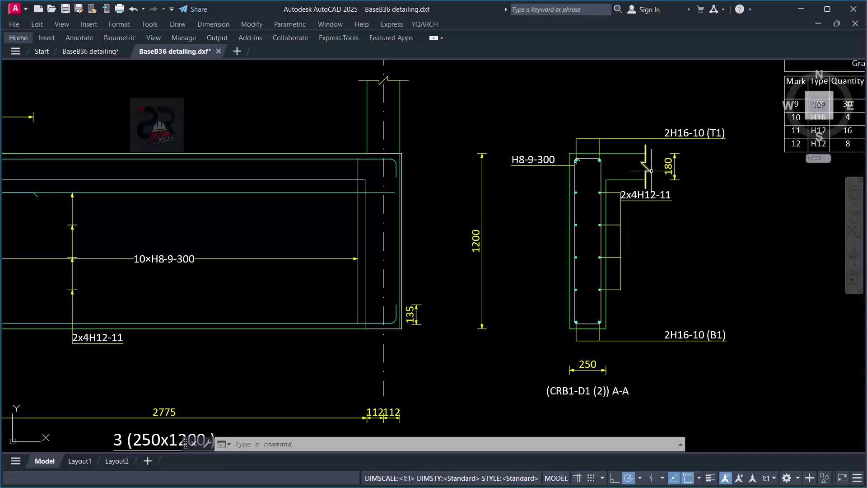
scroll(652, 174, "down", 4)
scroll(422, 203, "up", 2)
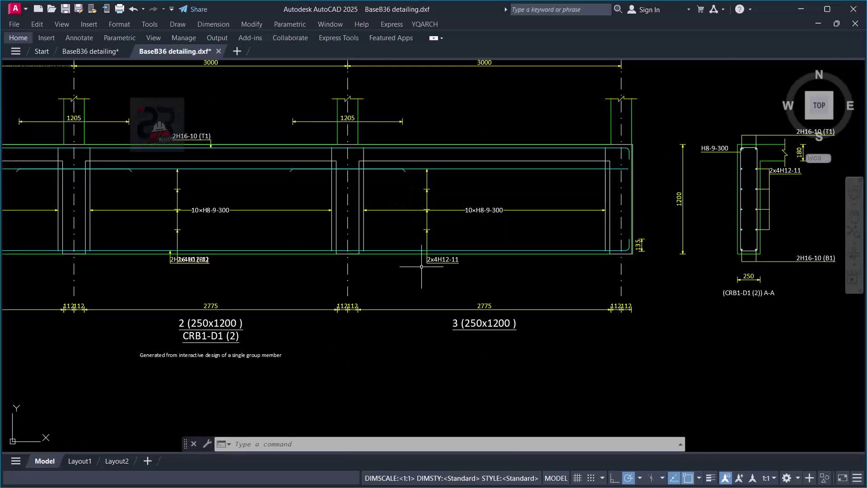
scroll(427, 239, "up", 4)
scroll(431, 158, "down", 4)
scroll(438, 157, "up", 2)
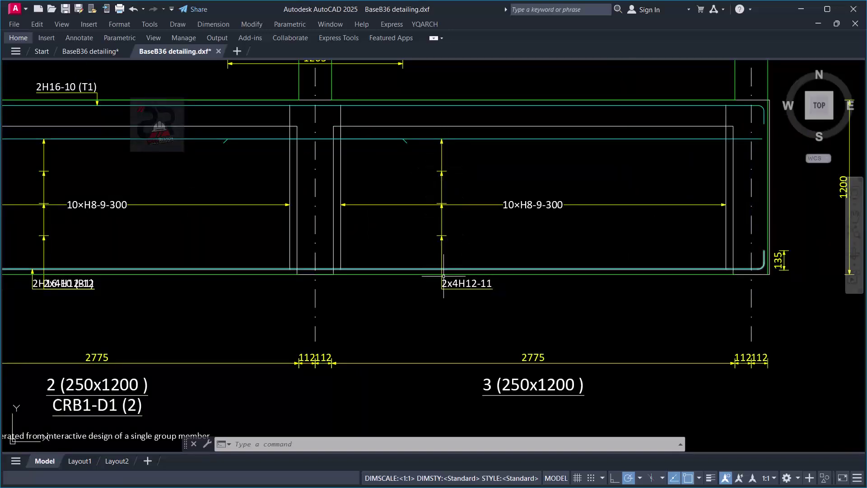
scroll(441, 277, "up", 2)
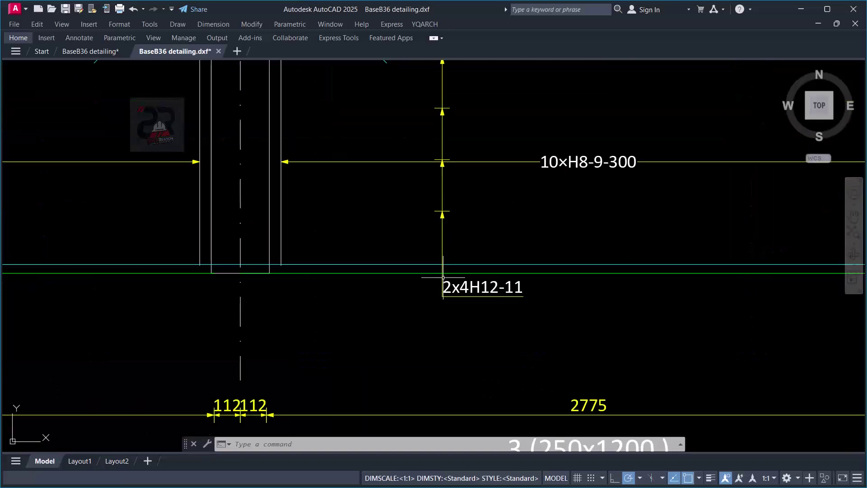
scroll(561, 293, "down", 4)
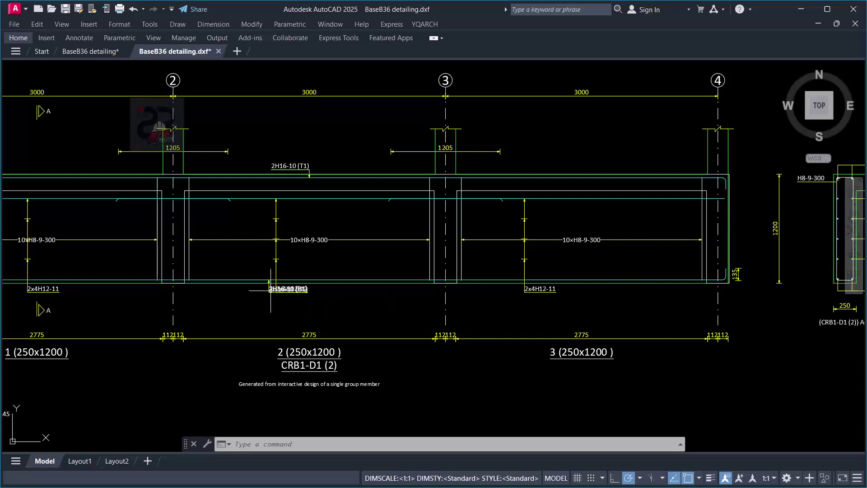
scroll(271, 292, "up", 4)
scroll(519, 291, "down", 2)
scroll(381, 294, "up", 6)
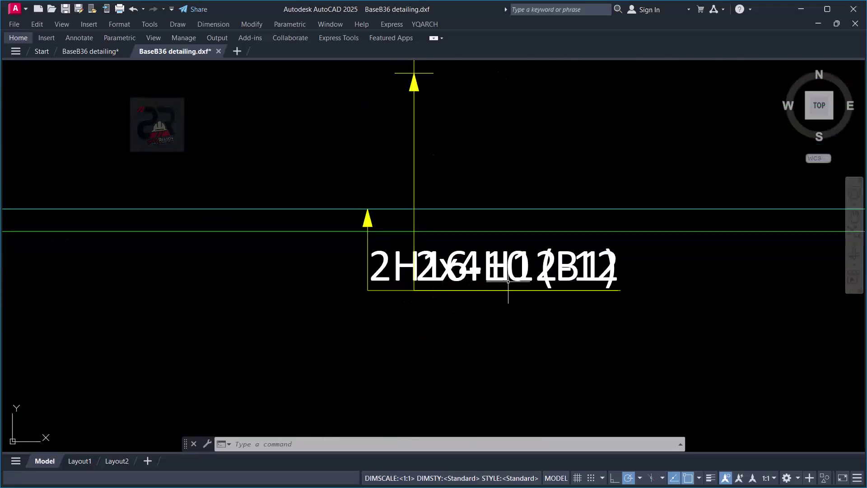
- Move the overlapping span 2 labels so 2H16-10 (B1) sits left of, and clear of, 2x4H12-12
left_click(357, 207)
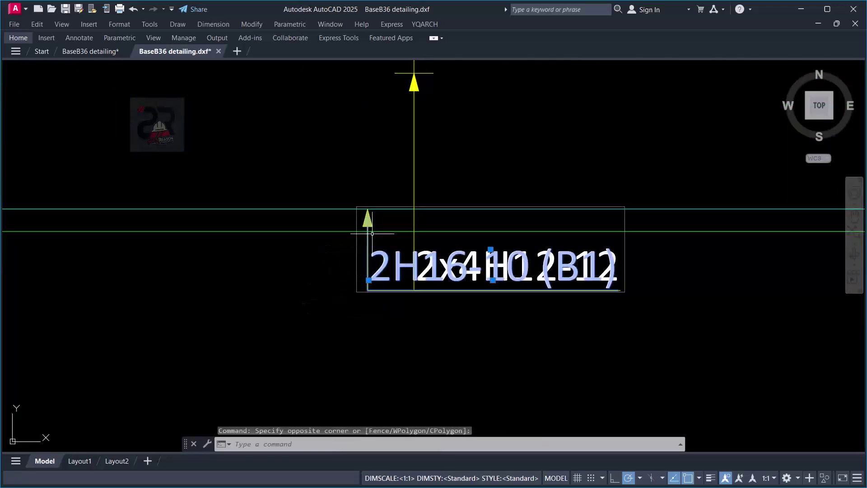
left_click(625, 292)
type("m")
key("Return")
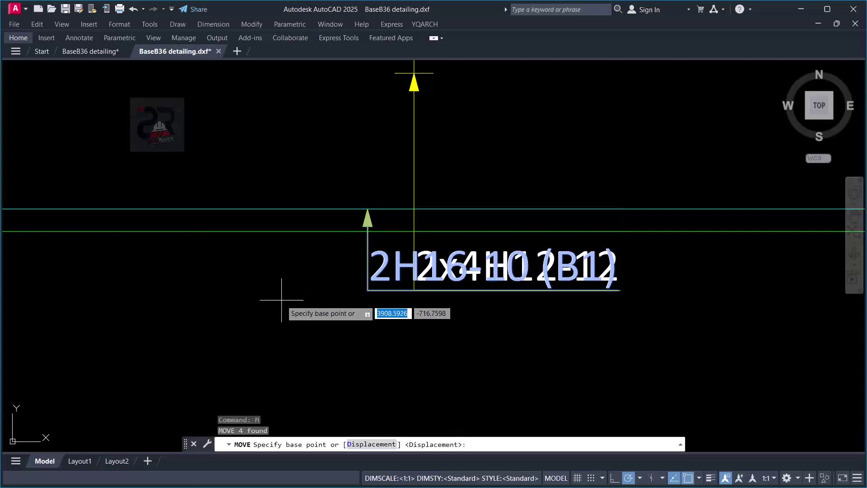
left_click(282, 300)
left_click(7, 299)
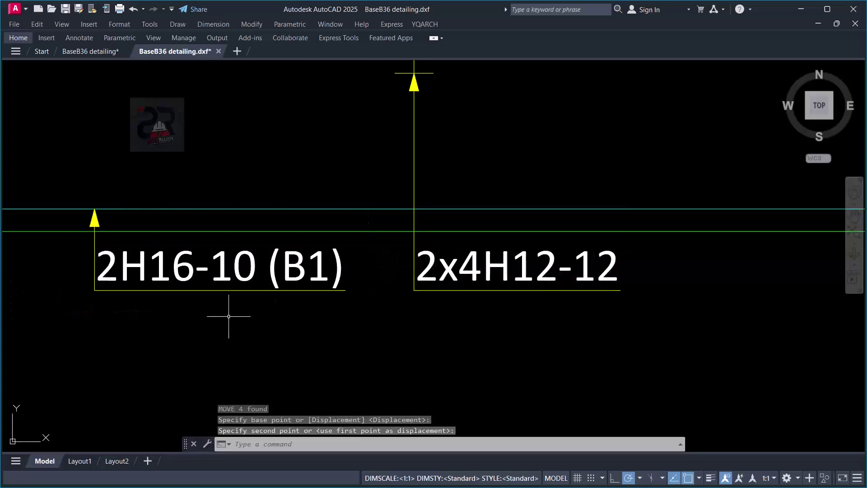
scroll(477, 303, "down", 5)
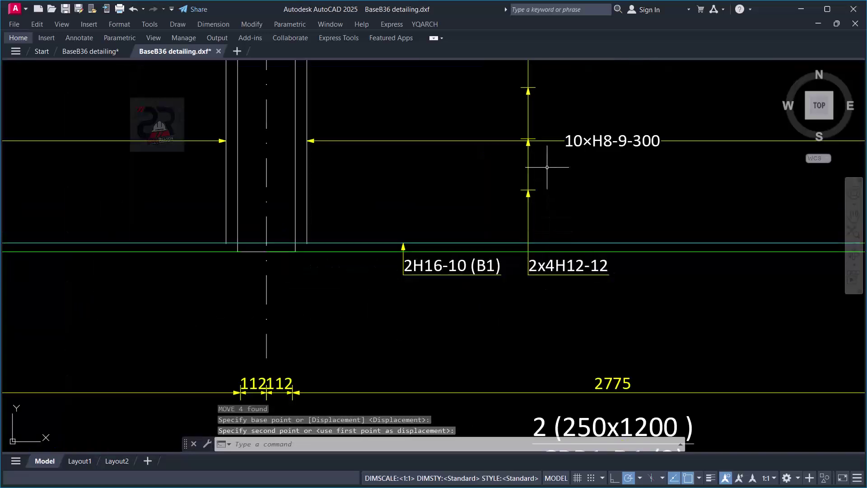
scroll(82, 199, "down", 3)
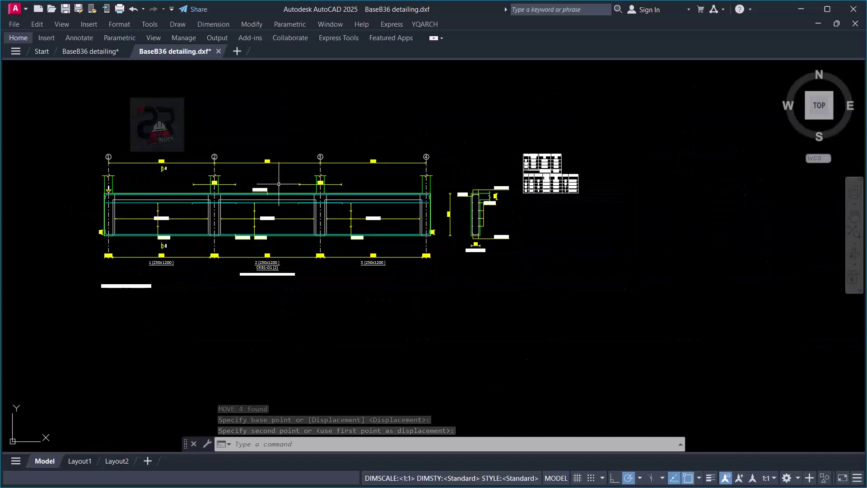
scroll(490, 194, "up", 2)
scroll(162, 224, "up", 2)
scroll(358, 184, "down", 2)
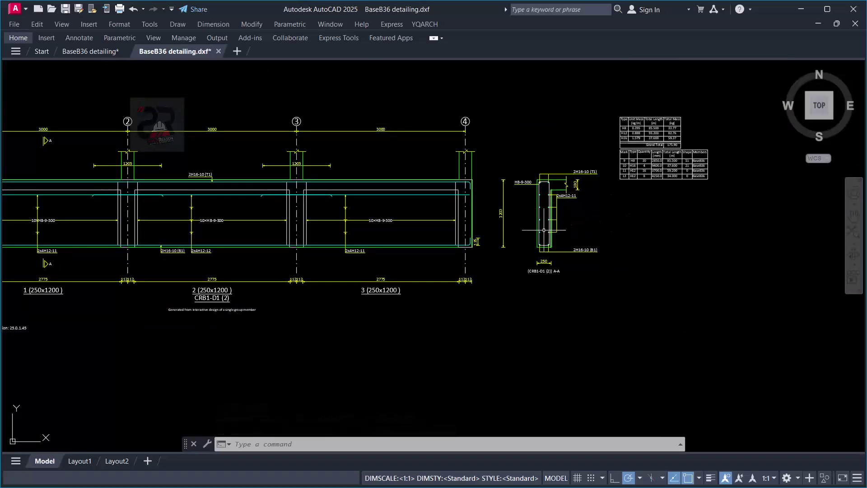
scroll(528, 268, "down", 2)
scroll(397, 239, "up", 2)
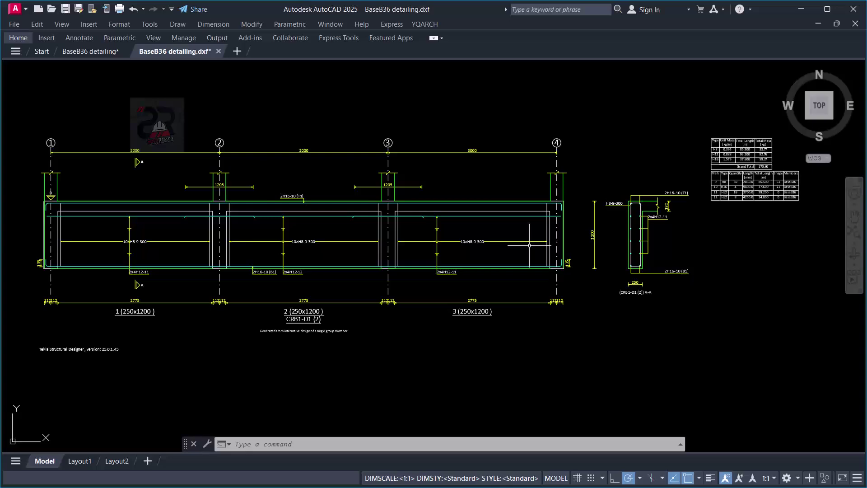
scroll(587, 190, "down", 2)
scroll(657, 217, "up", 6)
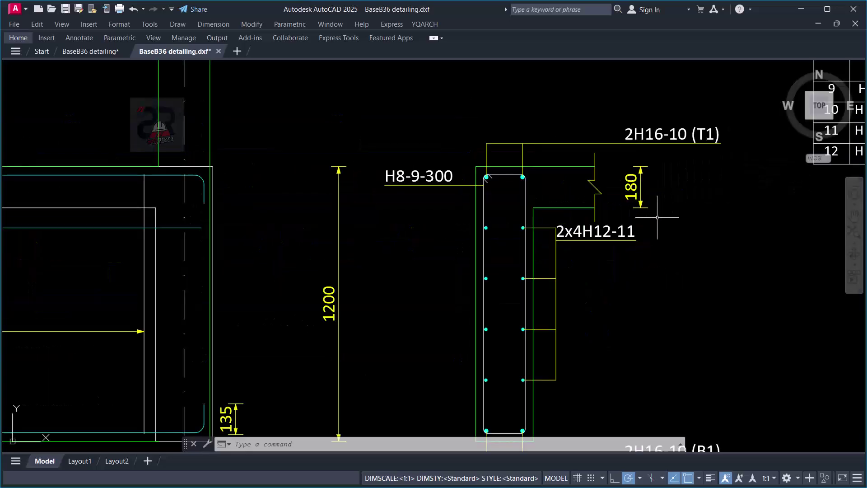
scroll(649, 213, "down", 3)
scroll(560, 233, "up", 3)
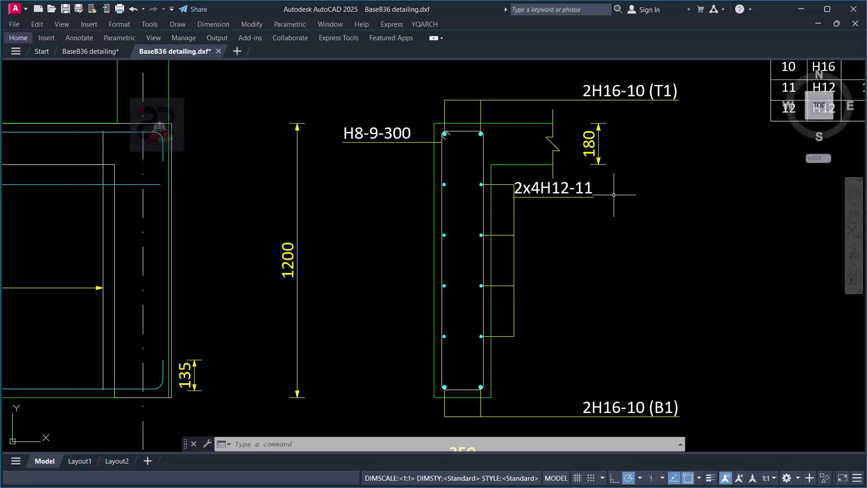
scroll(518, 165, "down", 4)
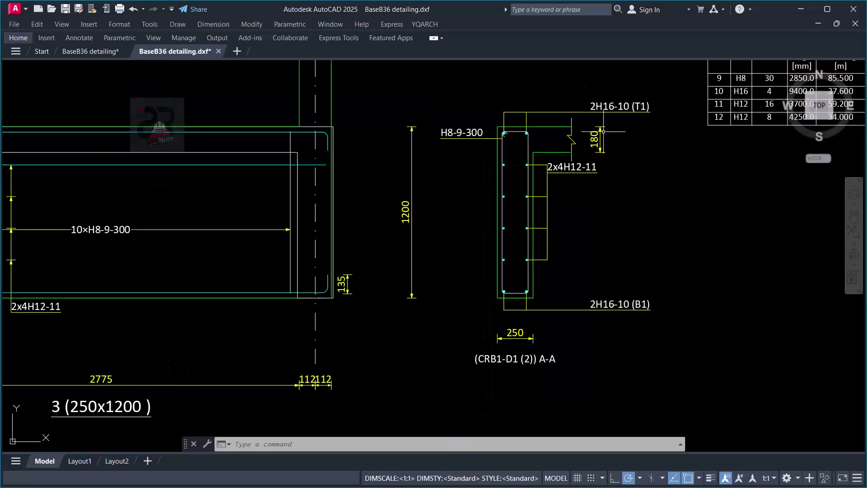
scroll(573, 176, "down", 4)
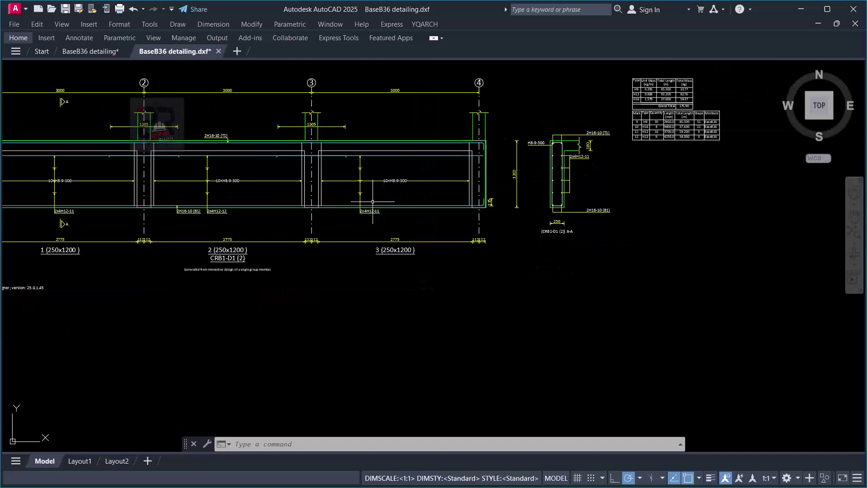
scroll(601, 181, "up", 2)
scroll(593, 174, "up", 5)
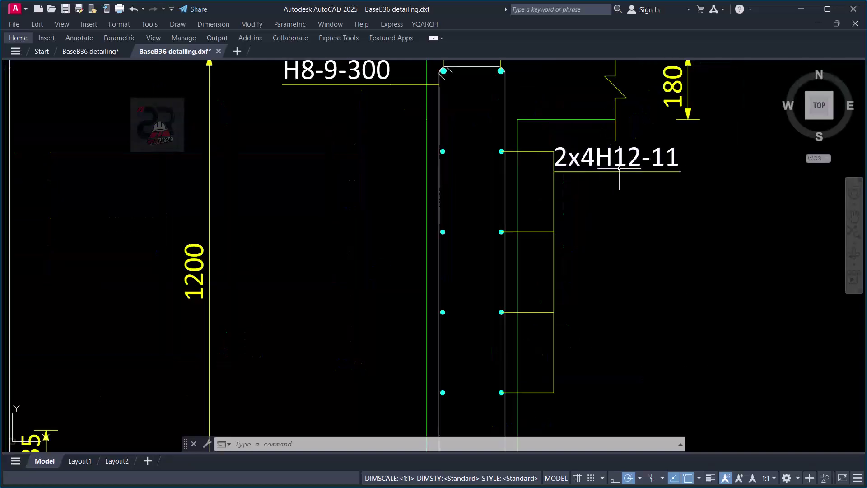
scroll(606, 190, "down", 3)
scroll(596, 230, "down", 3)
scroll(596, 230, "up", 3)
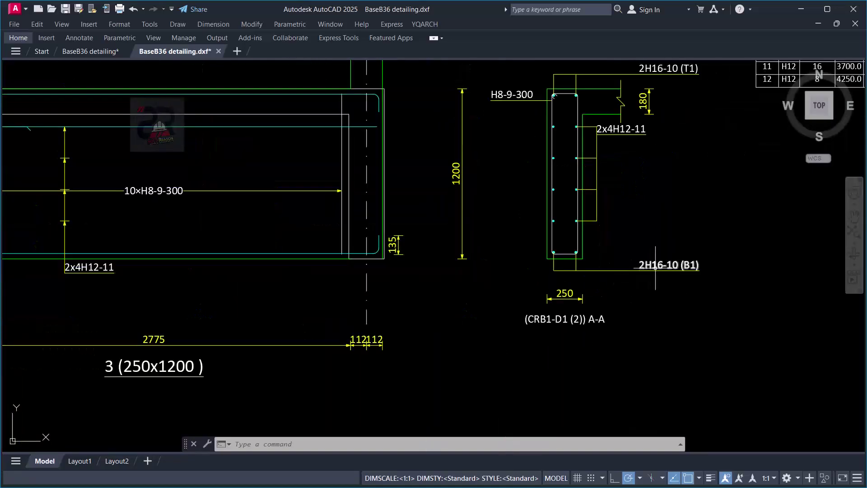
scroll(594, 233, "down", 5)
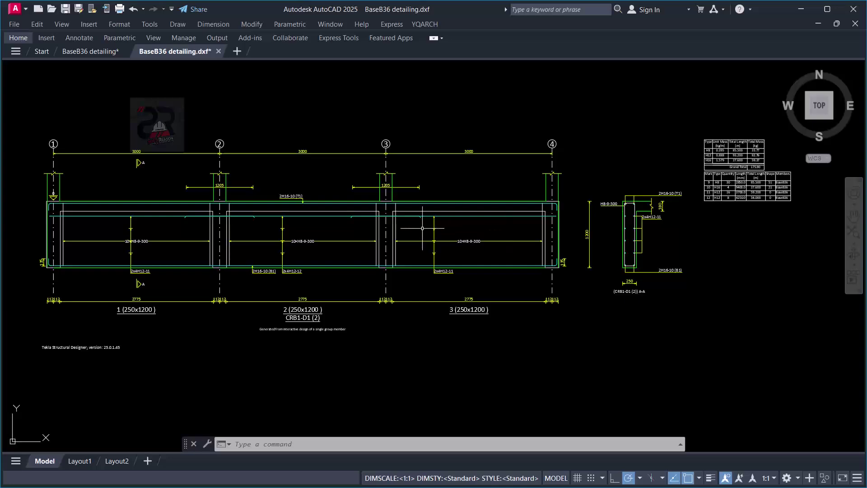
scroll(560, 242, "down", 2)
scroll(436, 232, "up", 3)
scroll(486, 228, "down", 3)
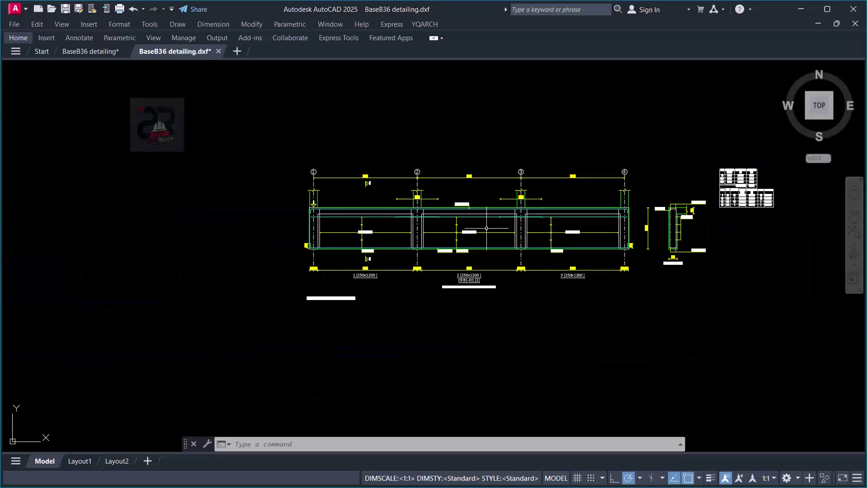
scroll(537, 226, "up", 4)
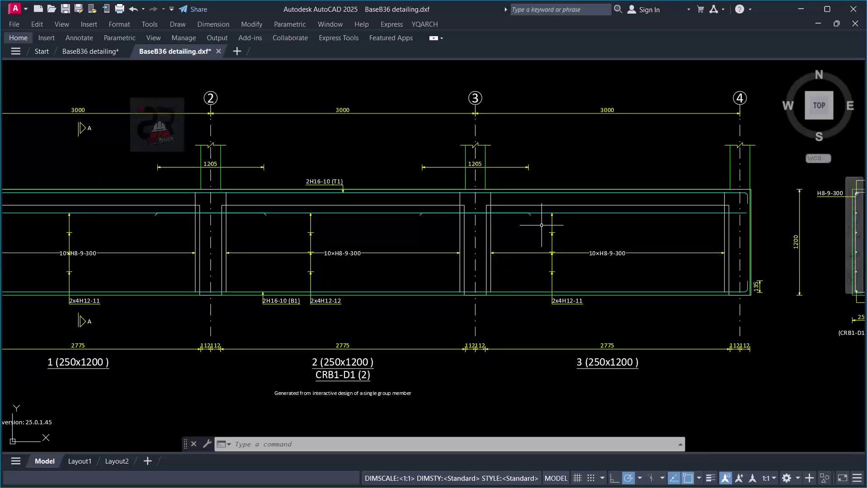
scroll(625, 218, "down", 2)
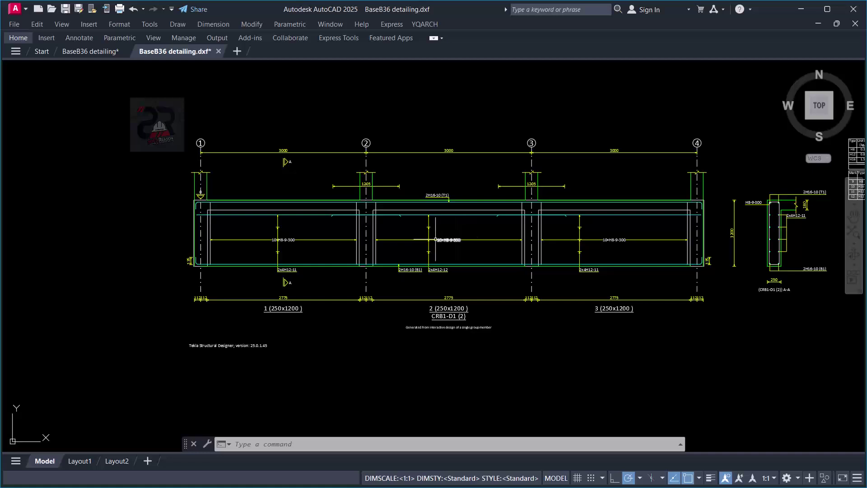
scroll(424, 231, "up", 2)
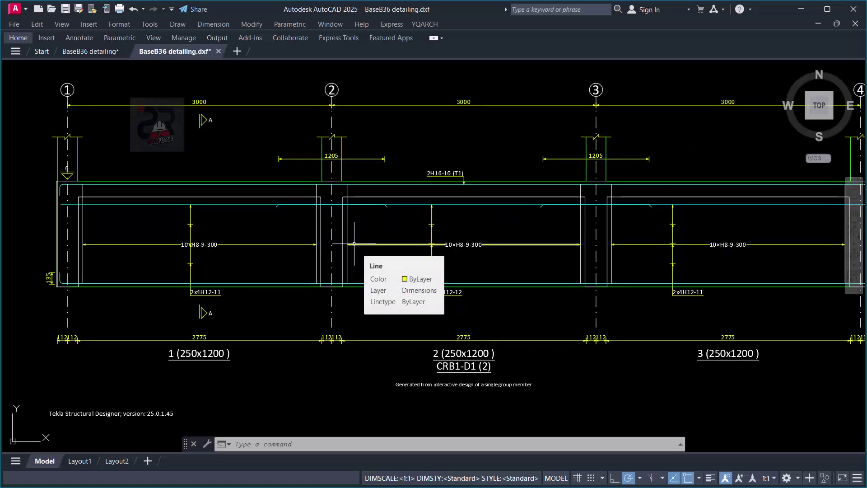
scroll(354, 244, "down", 4)
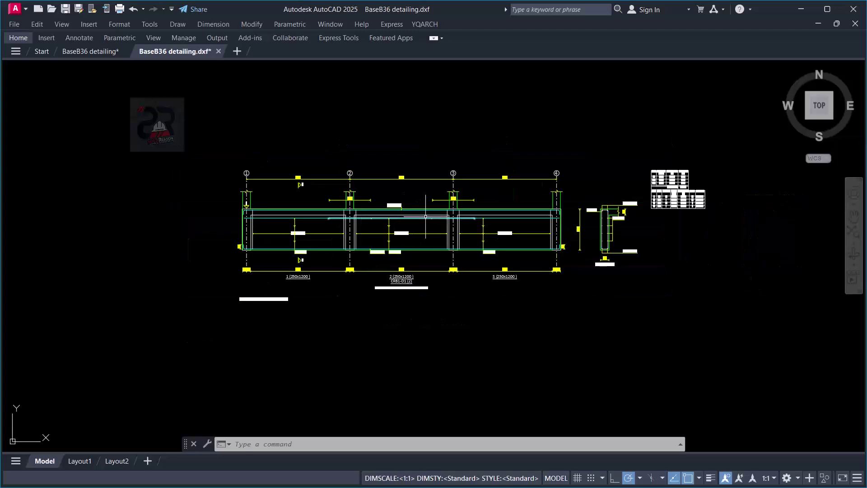
scroll(424, 220, "up", 2)
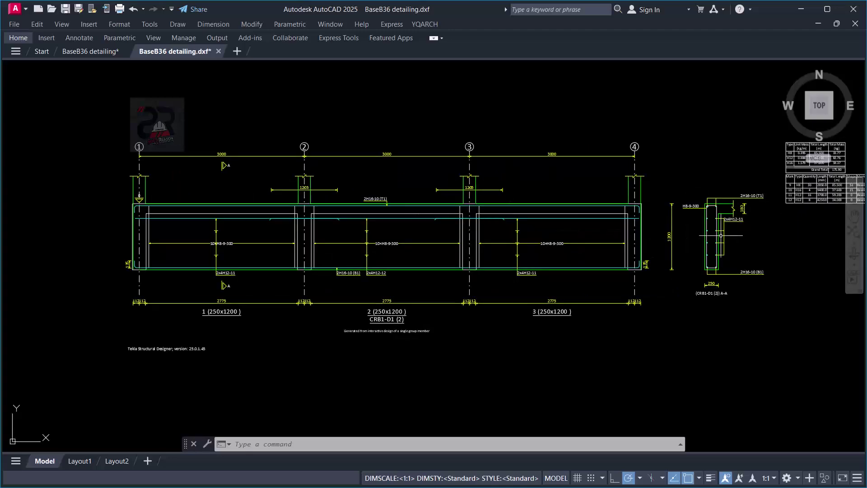
scroll(721, 235, "up", 4)
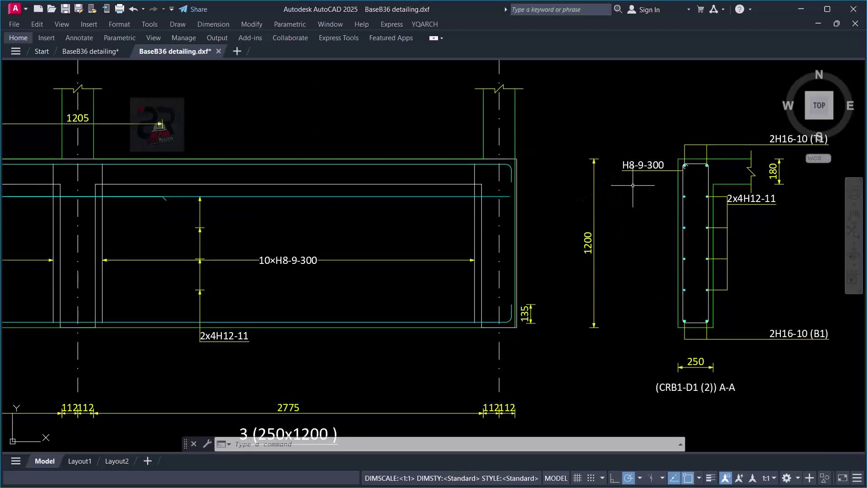
scroll(633, 186, "down", 4)
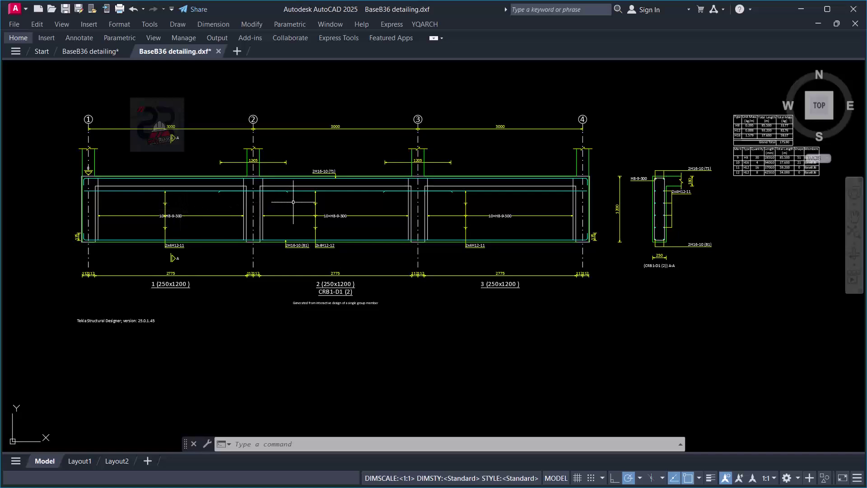
scroll(293, 202, "up", 2)
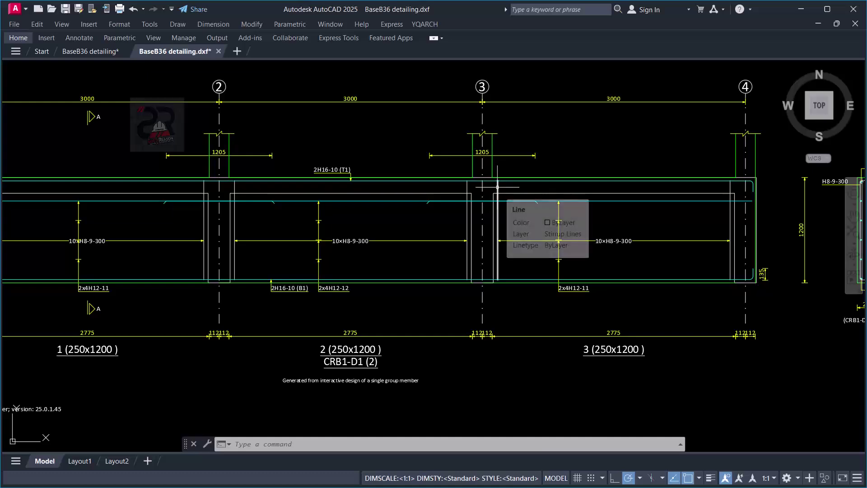
scroll(610, 165, "down", 4)
scroll(655, 180, "up", 4)
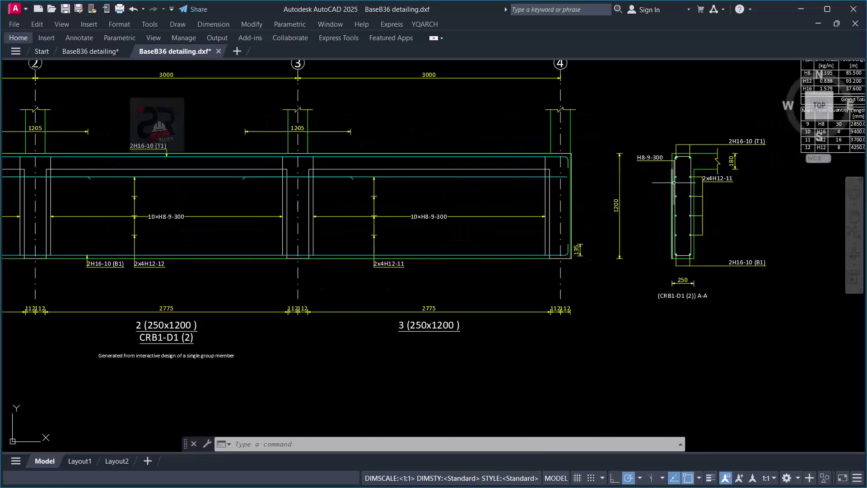
scroll(515, 235, "down", 4)
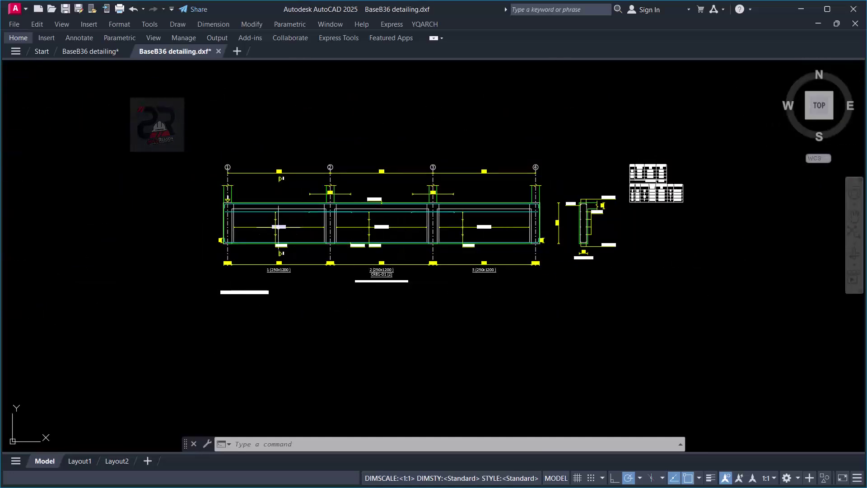
scroll(328, 212, "up", 4)
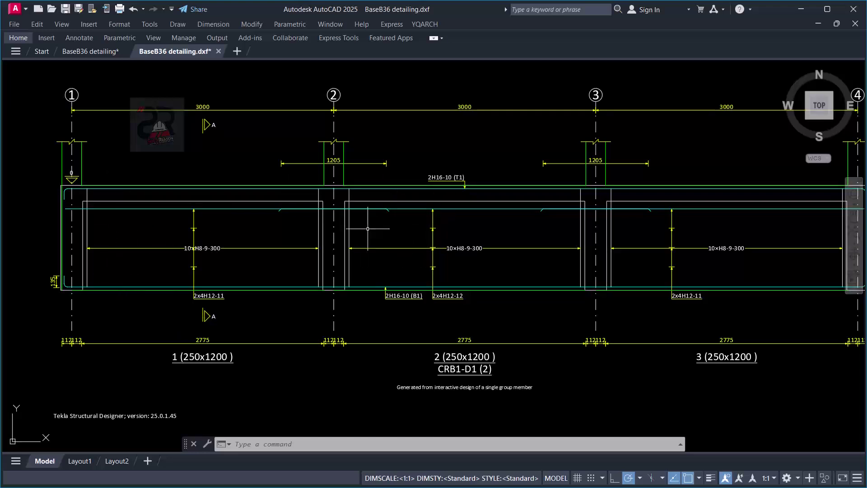
scroll(369, 226, "down", 4)
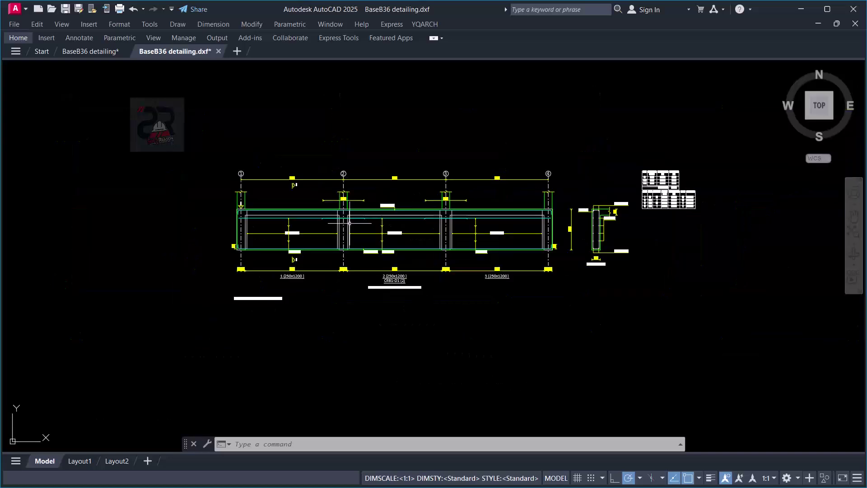